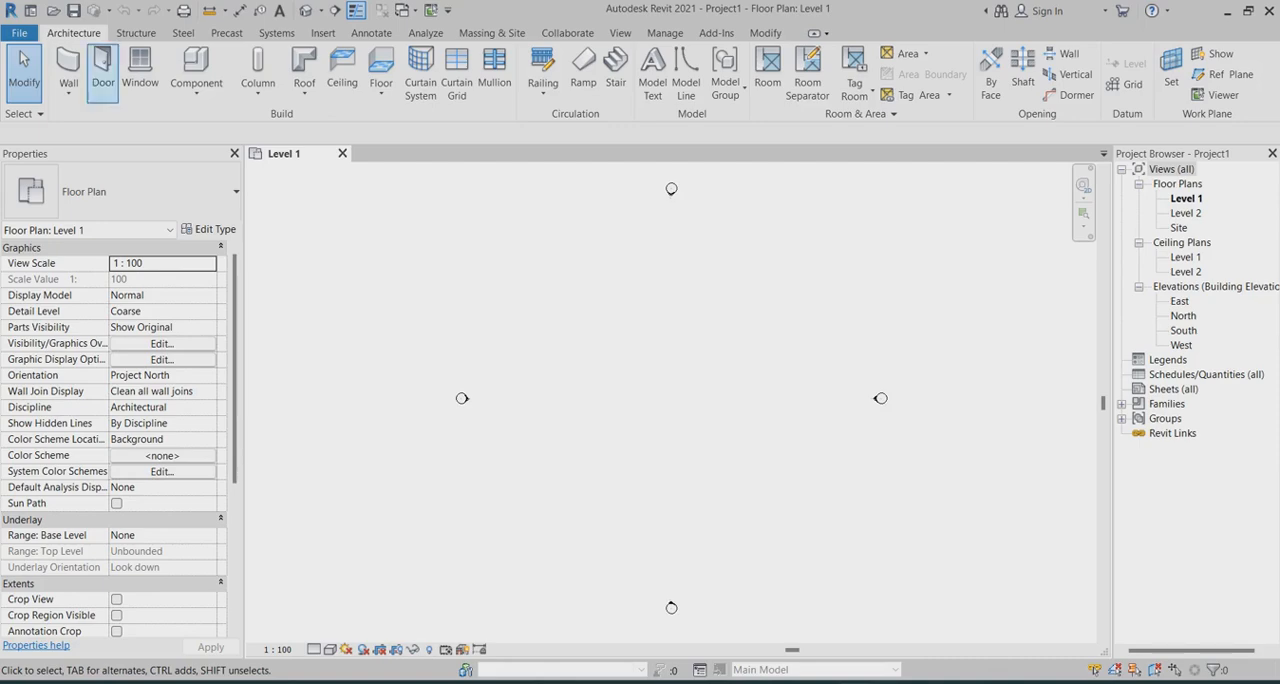
Start an architectural wall, Generic - 200mm, with its top constraint set up to Level 2
{"action": "left_click", "coordinate": [68, 90]}
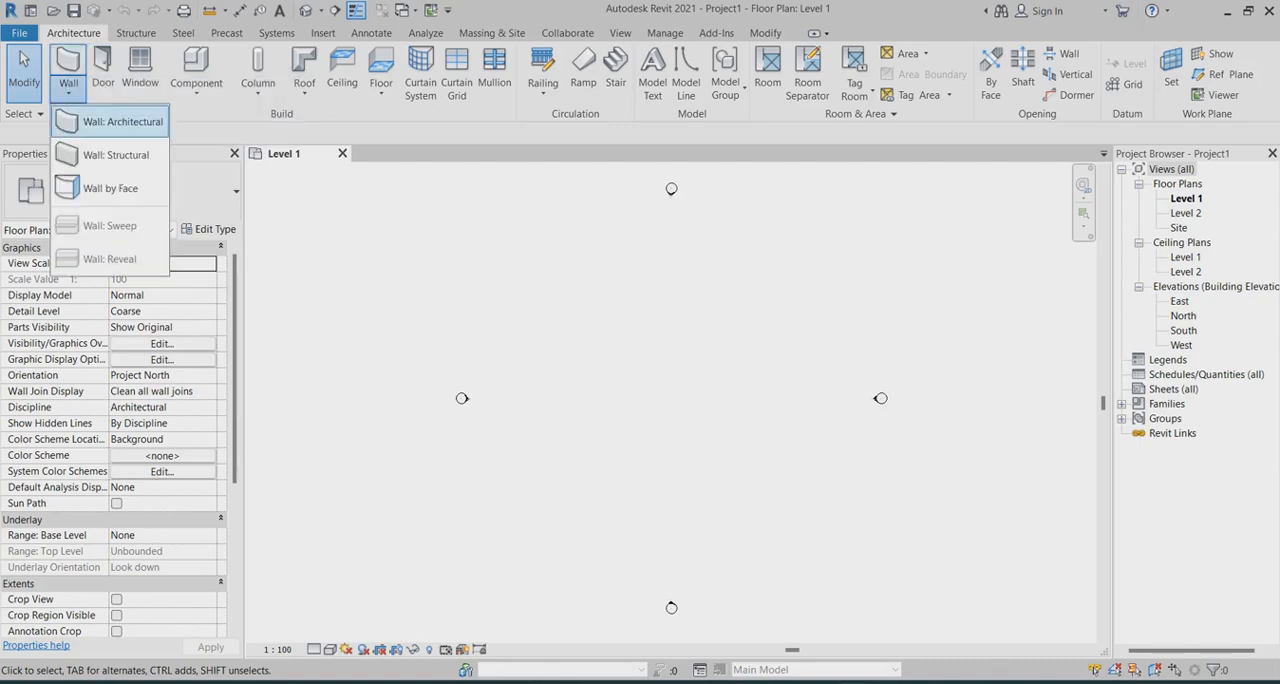
{"action": "left_click", "coordinate": [100, 121]}
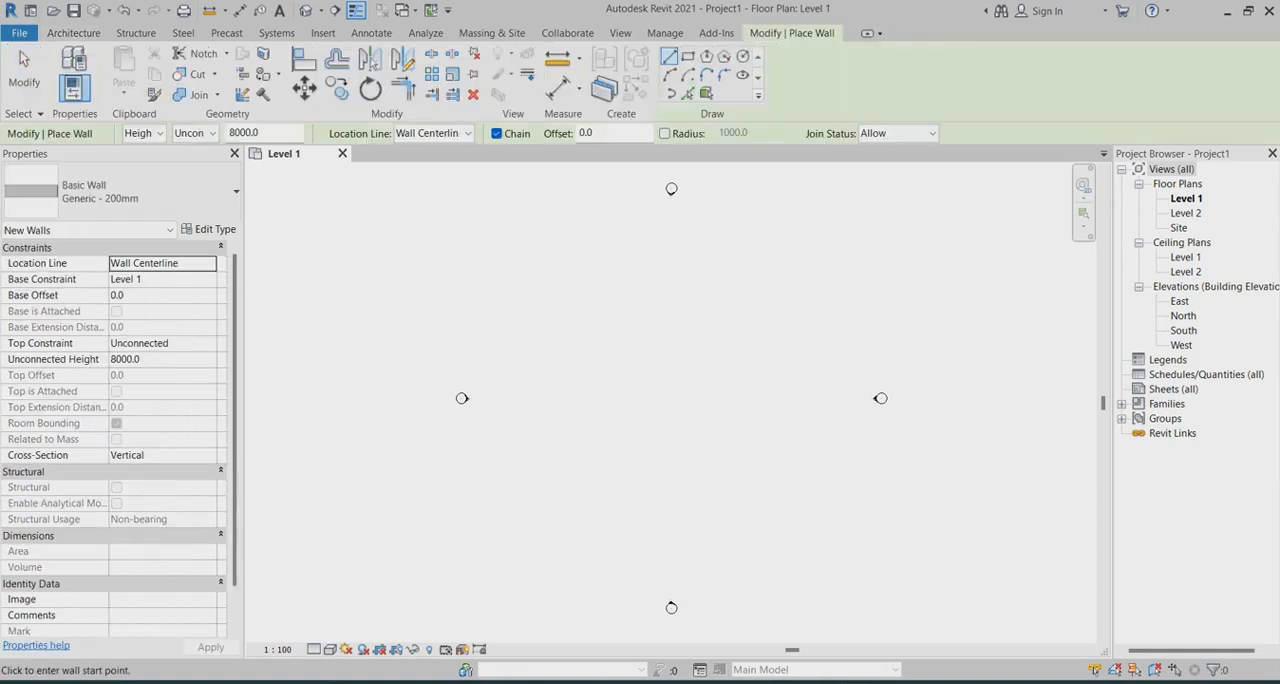
{"action": "left_click", "coordinate": [163, 343]}
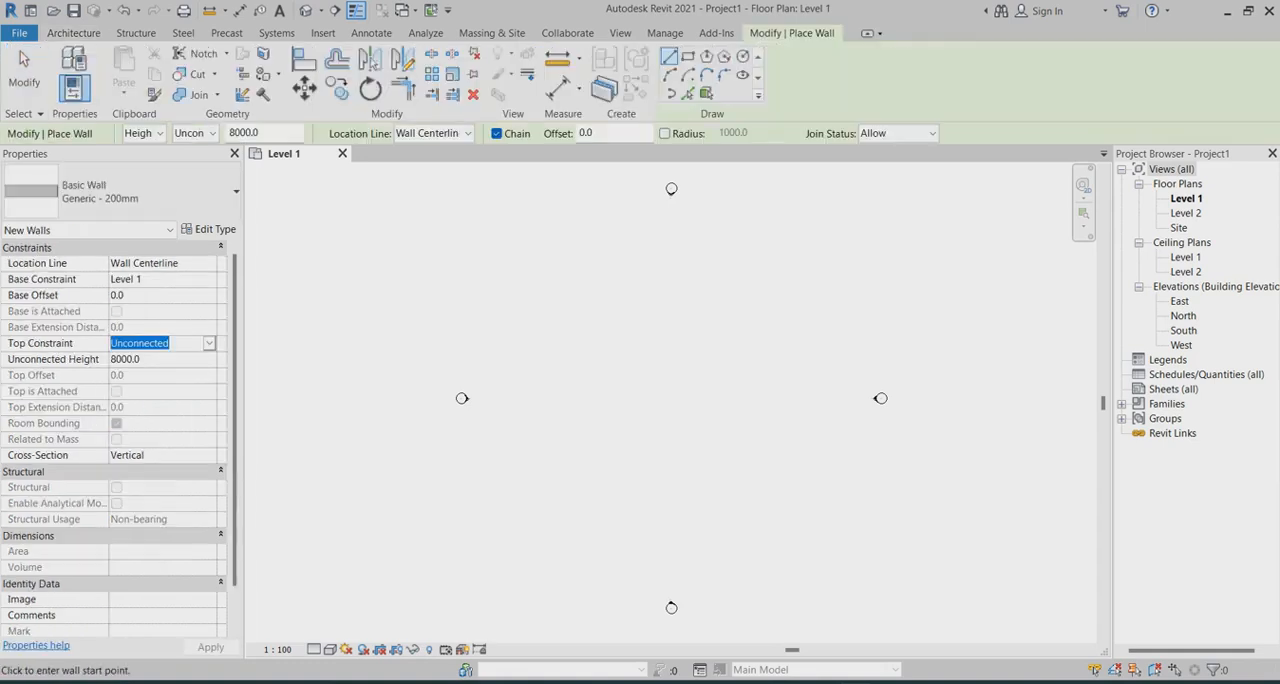
{"action": "left_click", "coordinate": [209, 343]}
{"action": "left_click", "coordinate": [160, 386]}
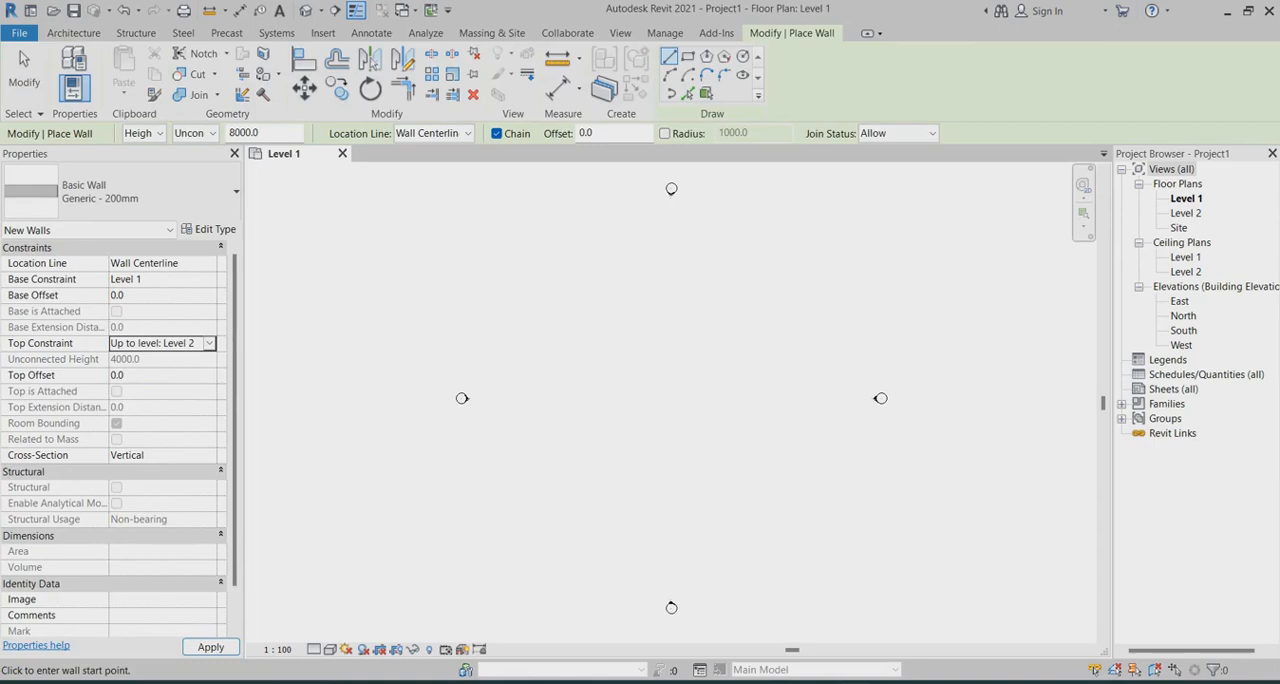
Draw a rectangular enclosure of walls about 15000 by 8000 mm between the elevation markers in the Level 1 plan
{"action": "left_click", "coordinate": [618, 349]}
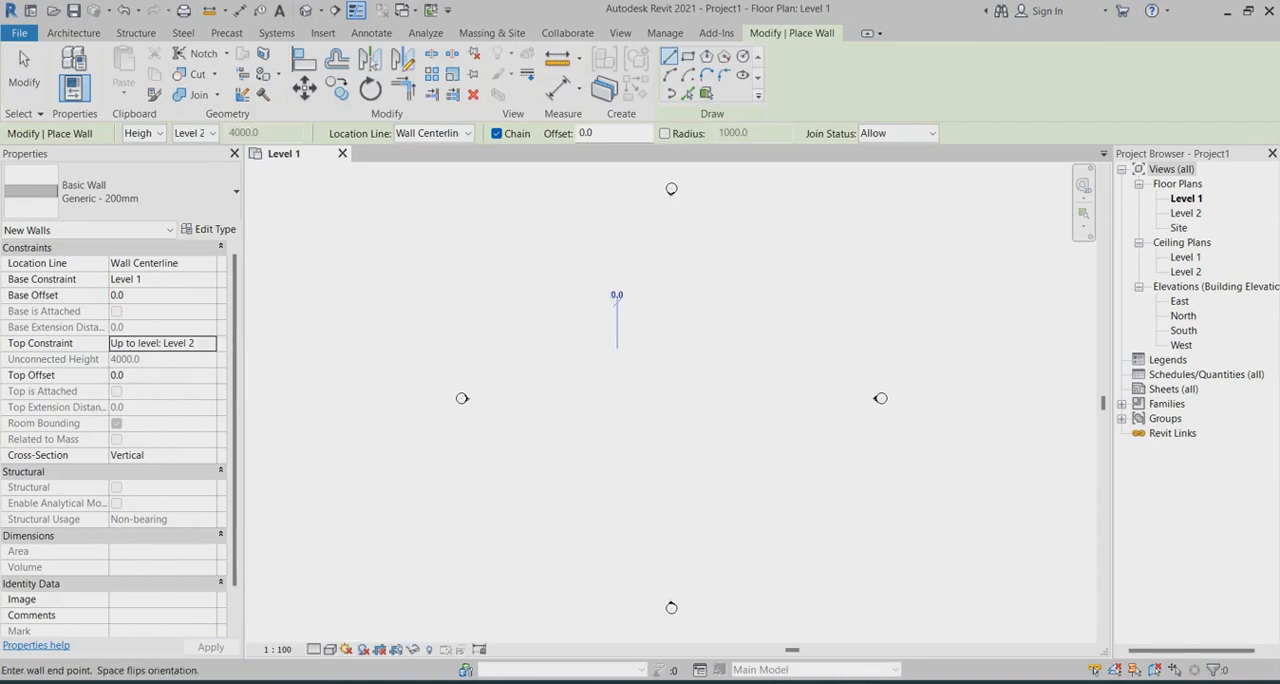
{"action": "left_click", "coordinate": [688, 56]}
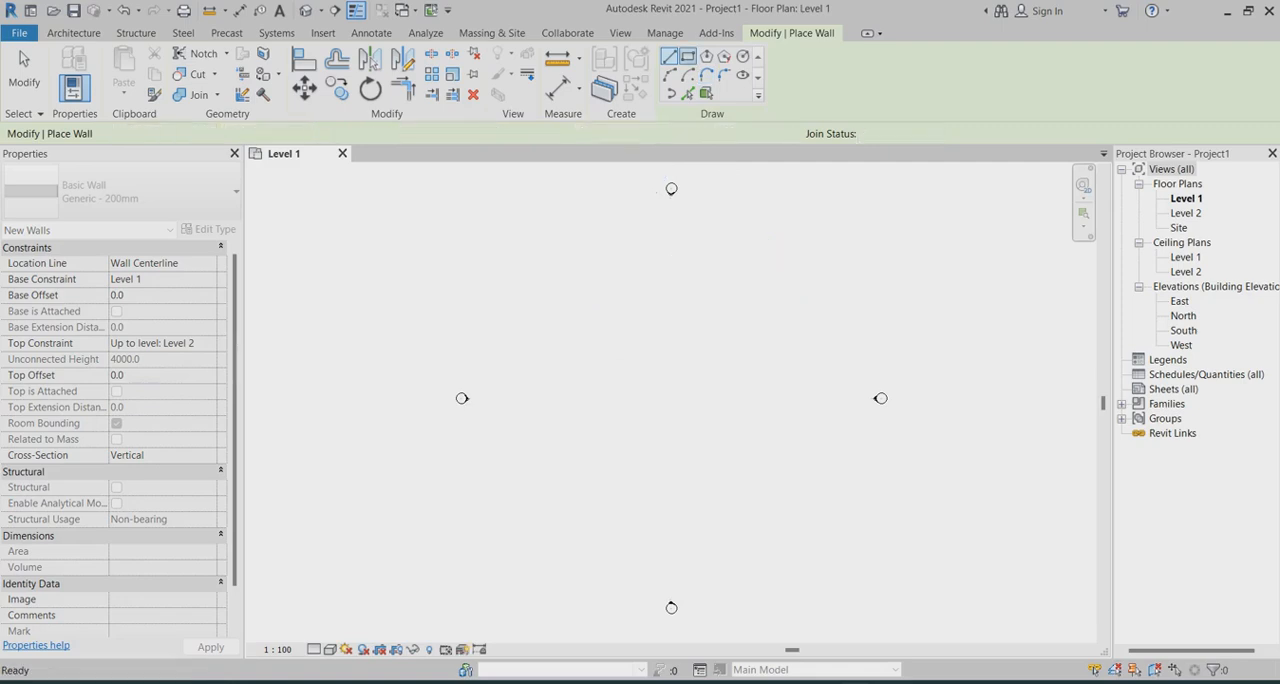
{"action": "left_click", "coordinate": [621, 347]}
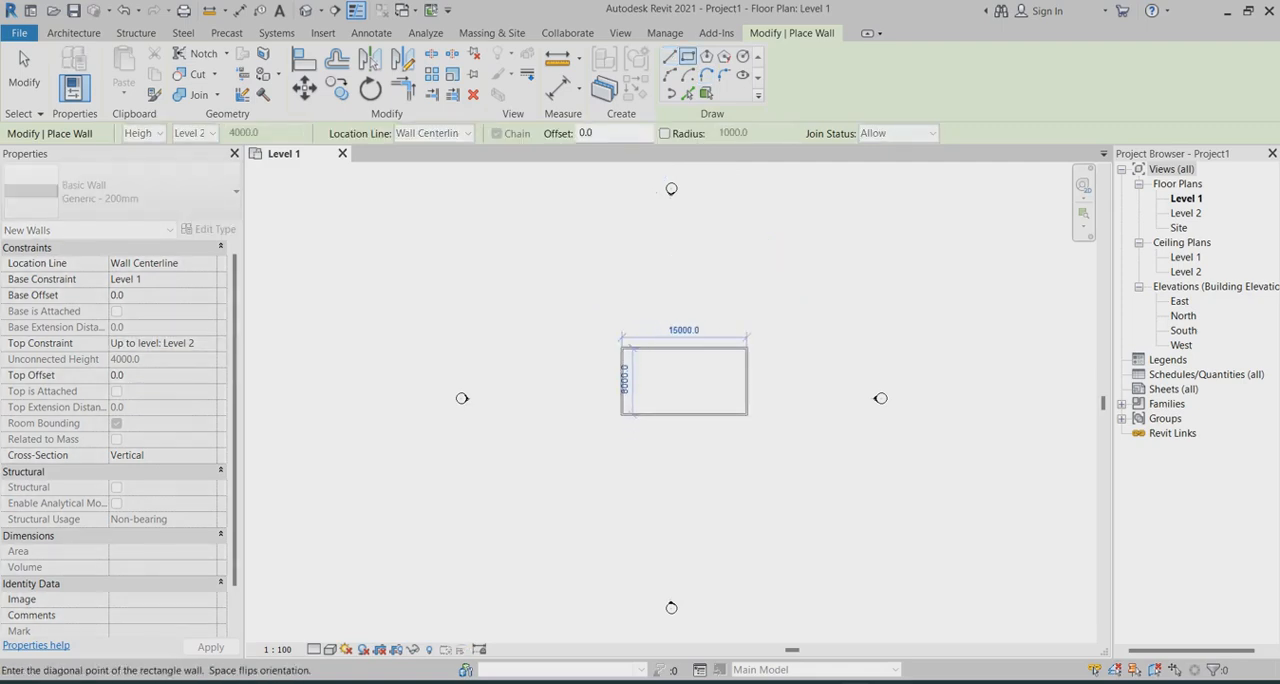
{"action": "left_click", "coordinate": [746, 414]}
{"action": "scroll", "coordinate": [700, 386], "scroll_direction": "up", "scroll_amount": 3}
{"action": "scroll", "coordinate": [801, 402], "scroll_direction": "down", "scroll_amount": 2}
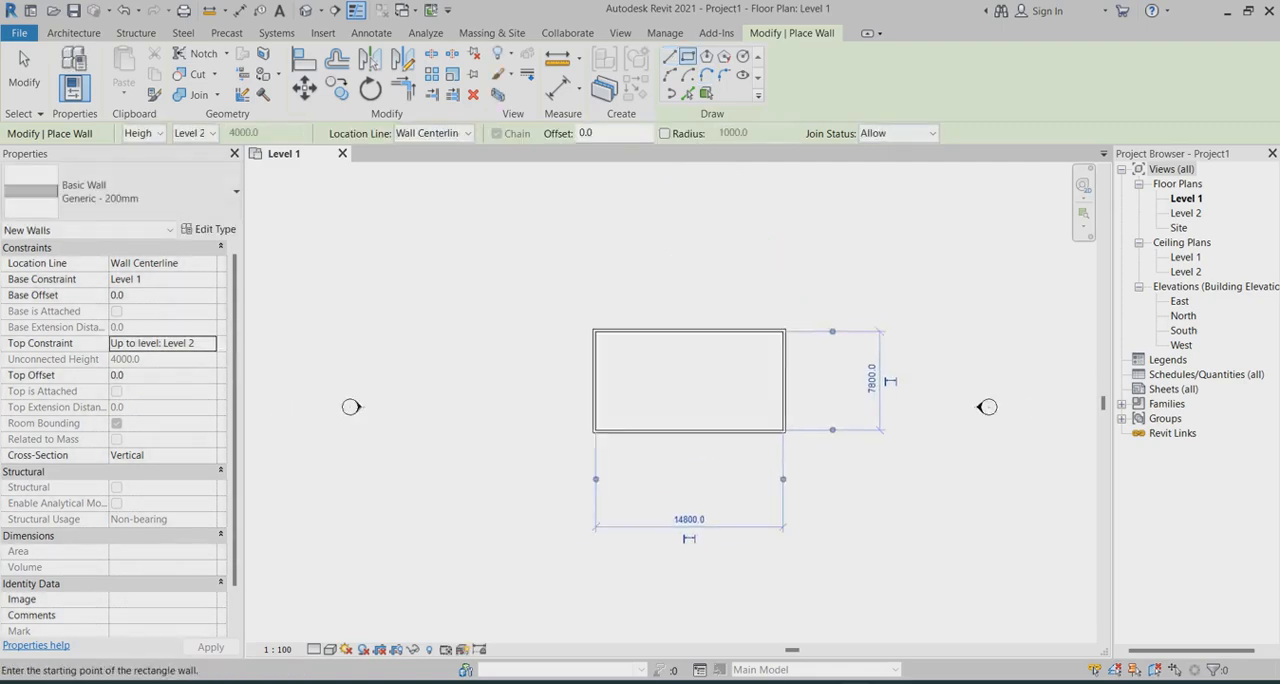
{"action": "key", "text": "Escape"}
{"action": "key", "text": "Escape"}
{"action": "scroll", "coordinate": [778, 327], "scroll_direction": "up", "scroll_amount": 3}
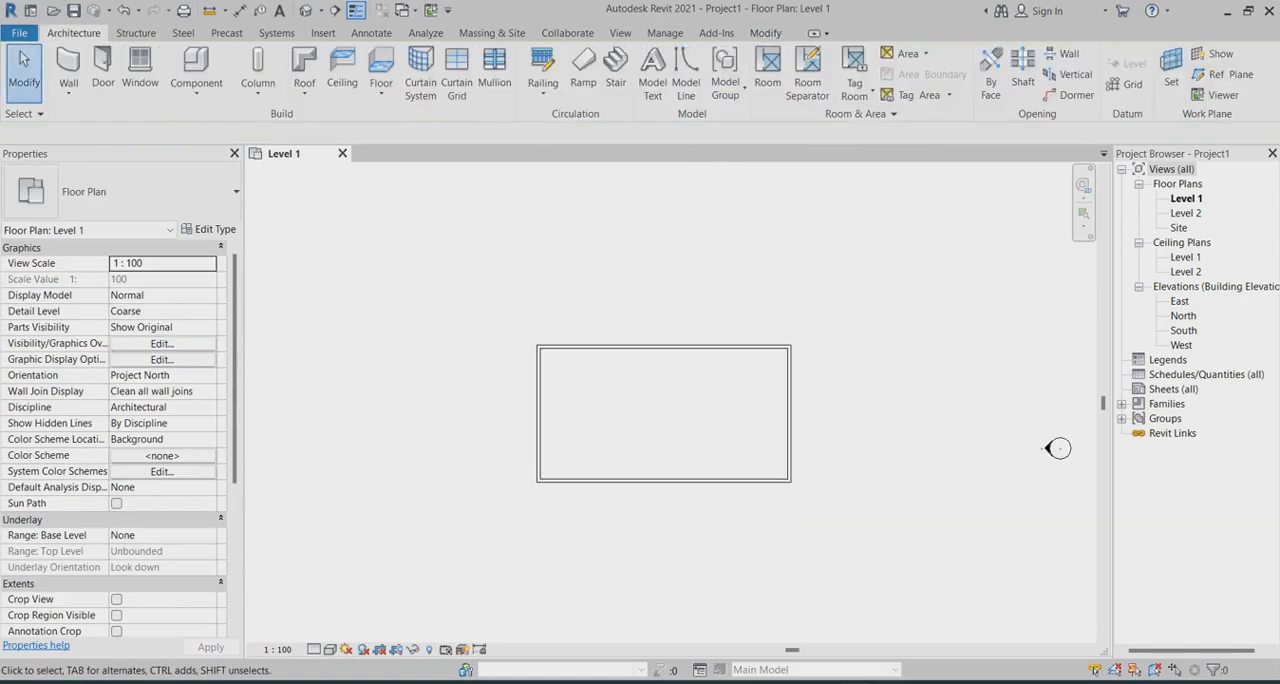
{"action": "scroll", "coordinate": [729, 332], "scroll_direction": "down", "scroll_amount": 3}
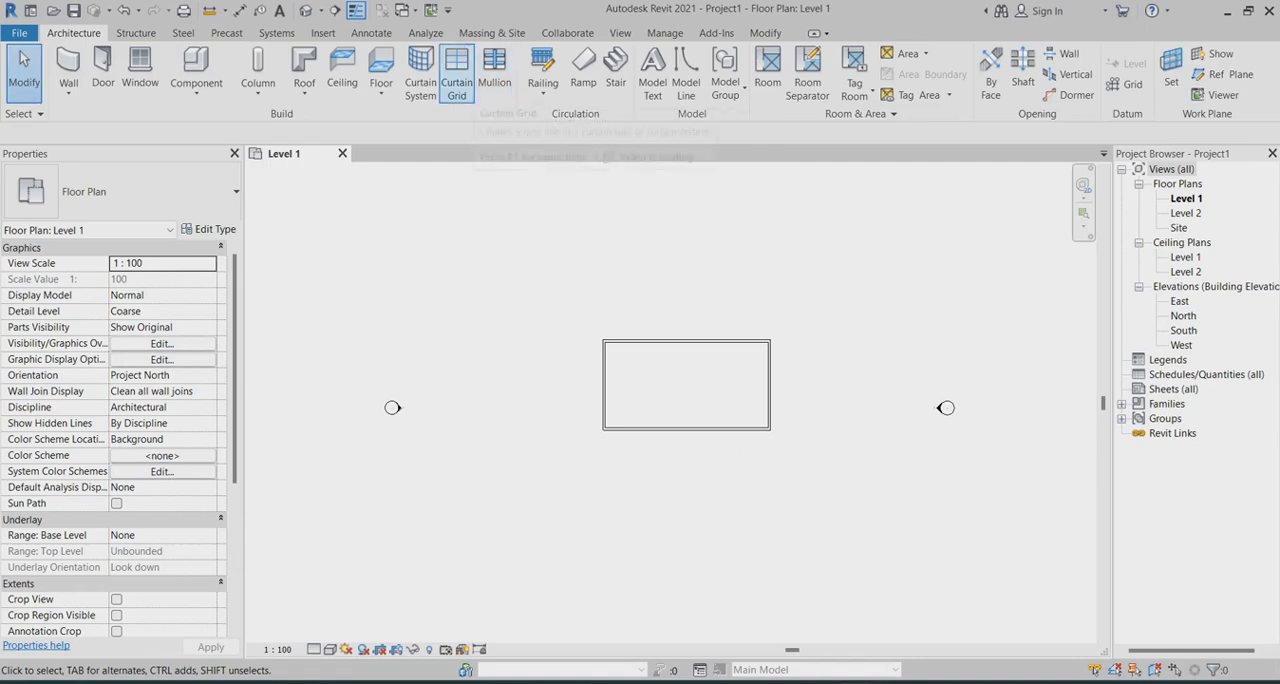
Create a rectangular Generic 150mm floor with its boundary offset 300 mm outside the walls, and open the default 3D view
{"action": "left_click", "coordinate": [381, 90]}
{"action": "left_click", "coordinate": [430, 122]}
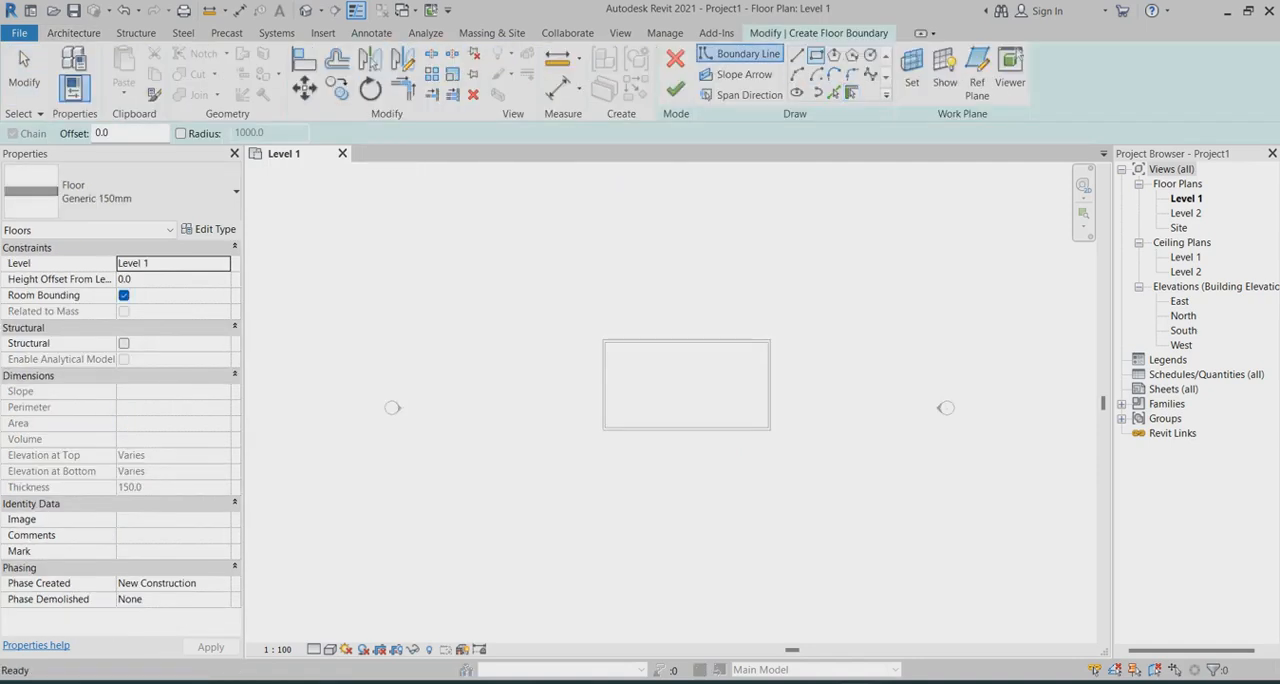
{"action": "left_click", "coordinate": [108, 132]}
{"action": "type", "text": "300"}
{"action": "scroll", "coordinate": [605, 342], "scroll_direction": "up", "scroll_amount": 2}
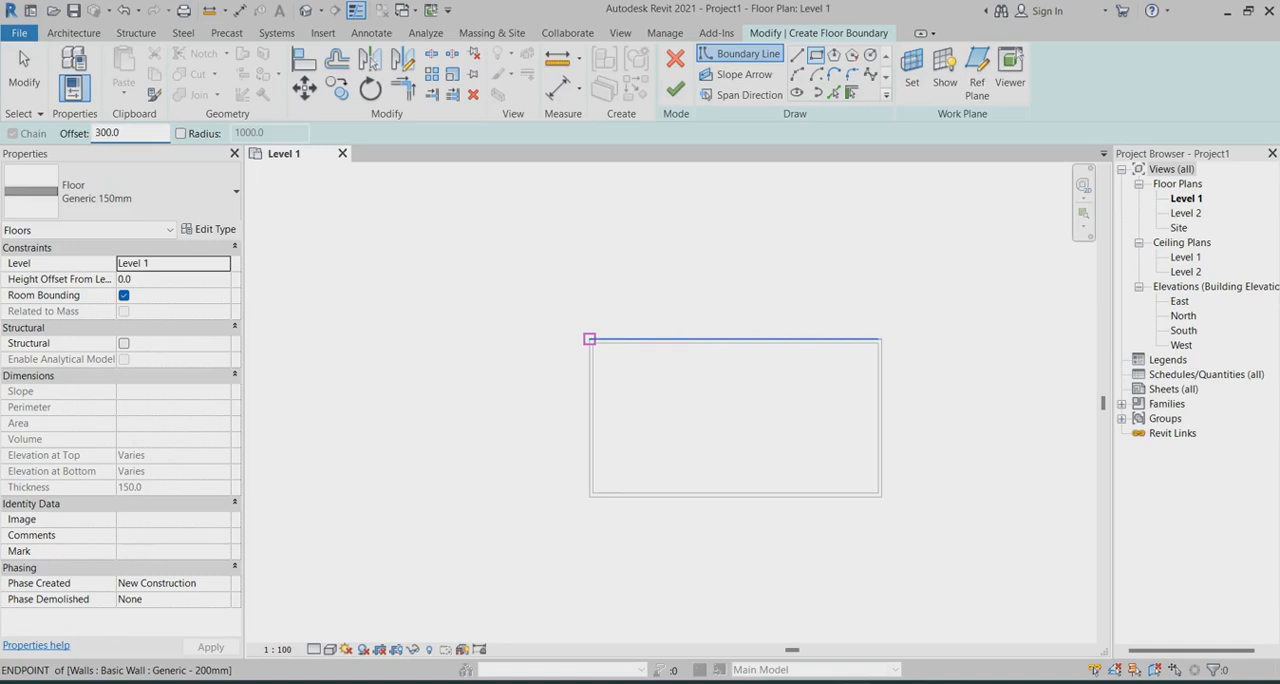
{"action": "left_click", "coordinate": [589, 339]}
{"action": "left_click", "coordinate": [880, 494]}
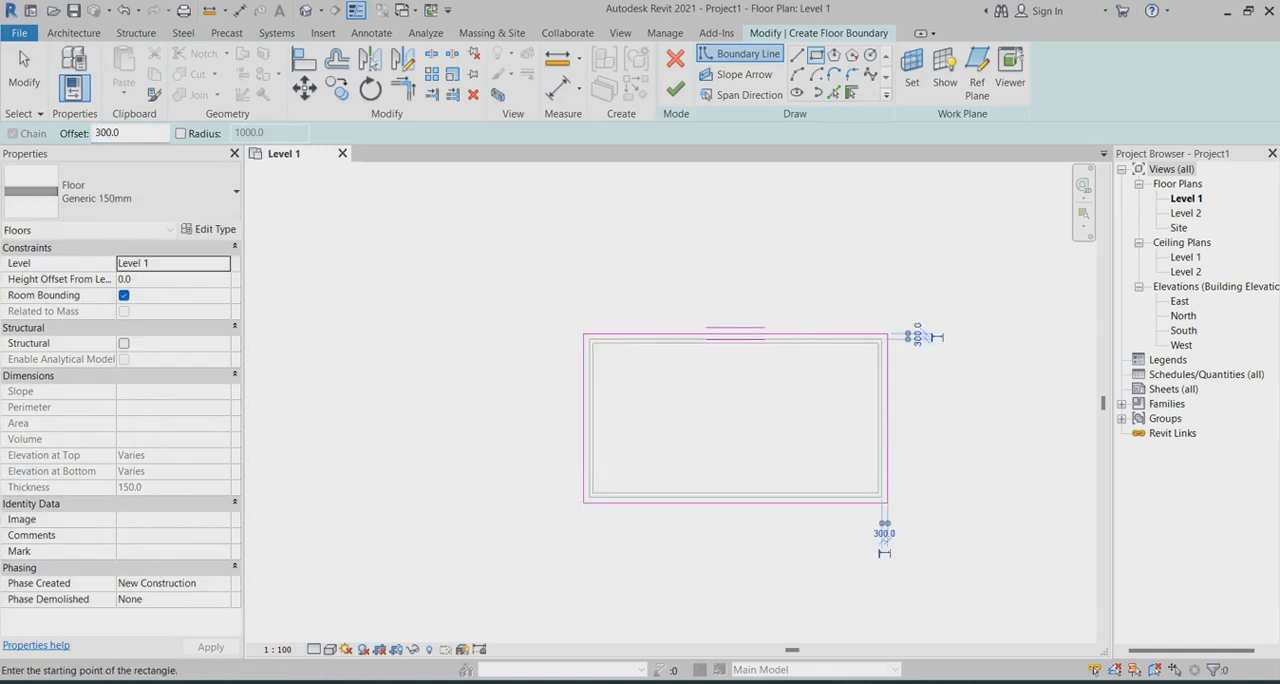
{"action": "left_click", "coordinate": [675, 89]}
{"action": "key", "text": "Escape"}
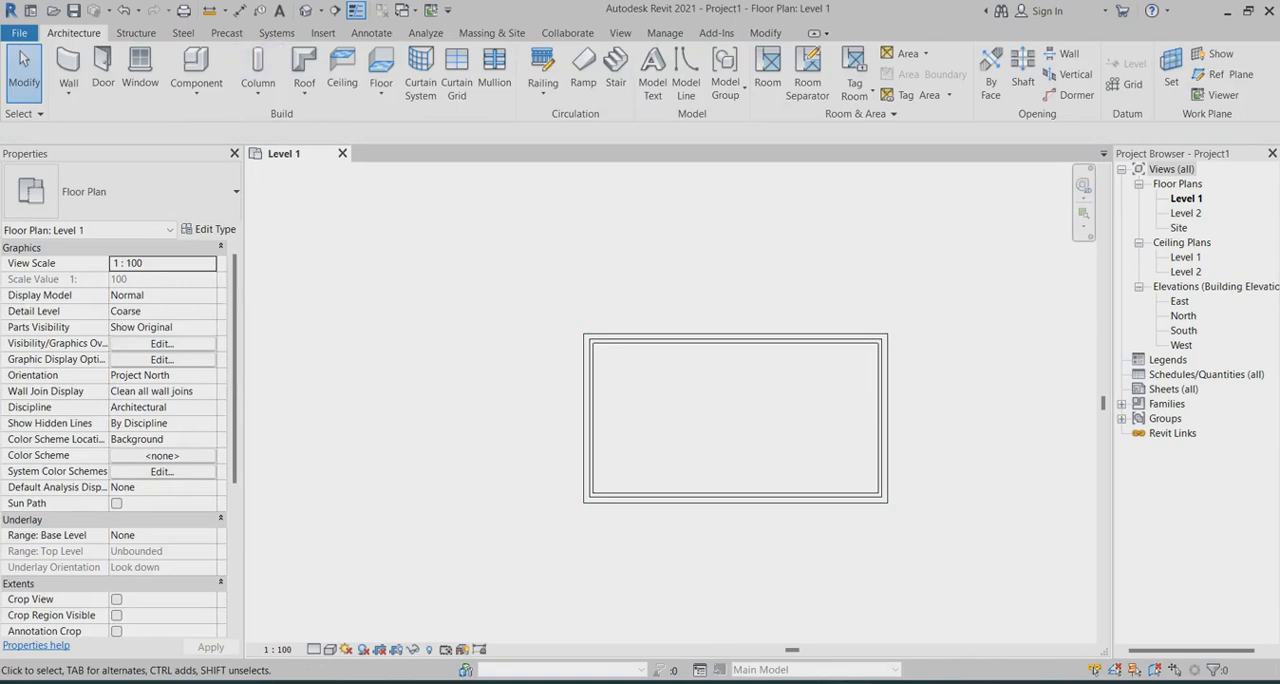
{"action": "left_click", "coordinate": [306, 11]}
{"action": "scroll", "coordinate": [749, 446], "scroll_direction": "up", "scroll_amount": 3}
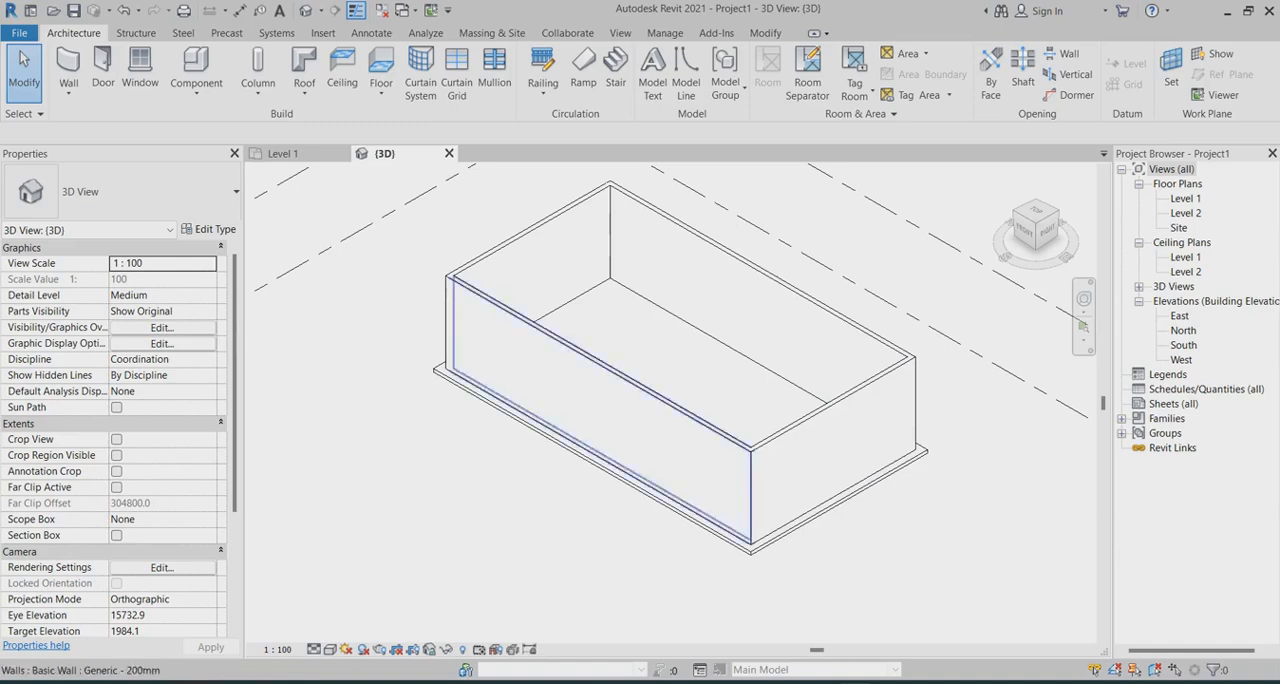
From the Level 1 plan, start a roof by extrusion on a short end wall's plane, using the East elevation and Level 2 with 0 offset
{"action": "double_click", "coordinate": [1186, 198]}
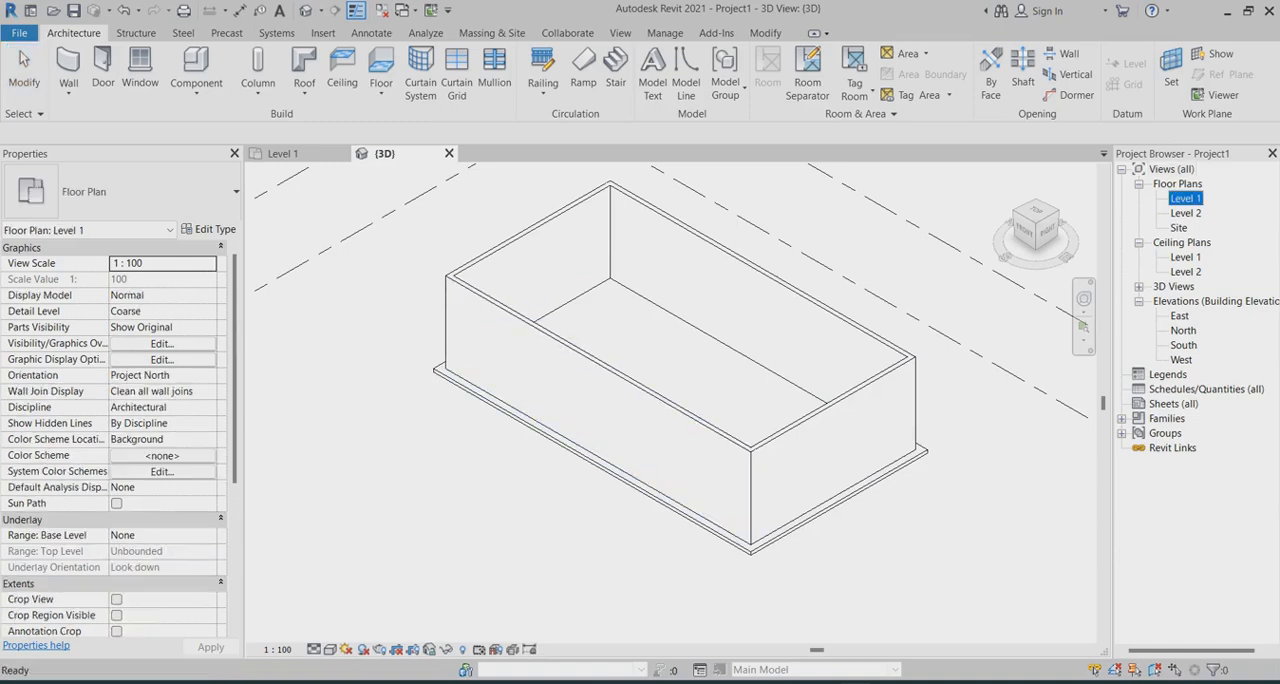
{"action": "scroll", "coordinate": [923, 434], "scroll_direction": "up", "scroll_amount": 2}
{"action": "scroll", "coordinate": [935, 429], "scroll_direction": "down", "scroll_amount": 1}
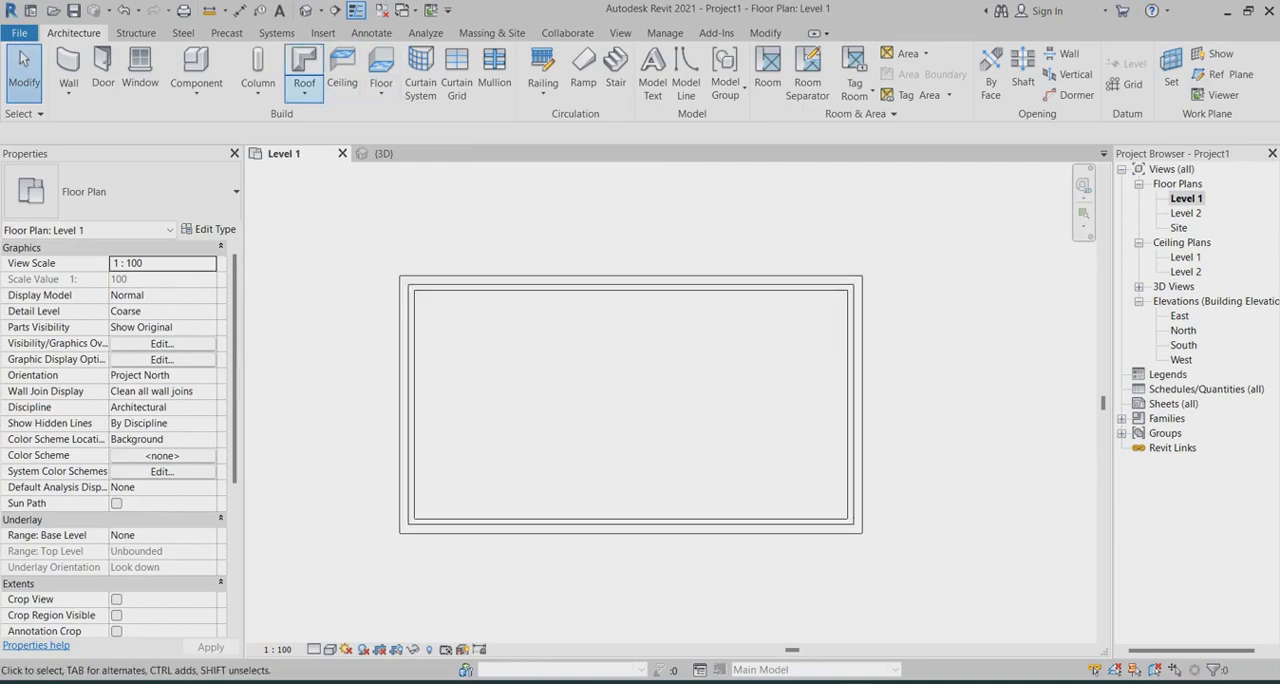
{"action": "left_click", "coordinate": [304, 93]}
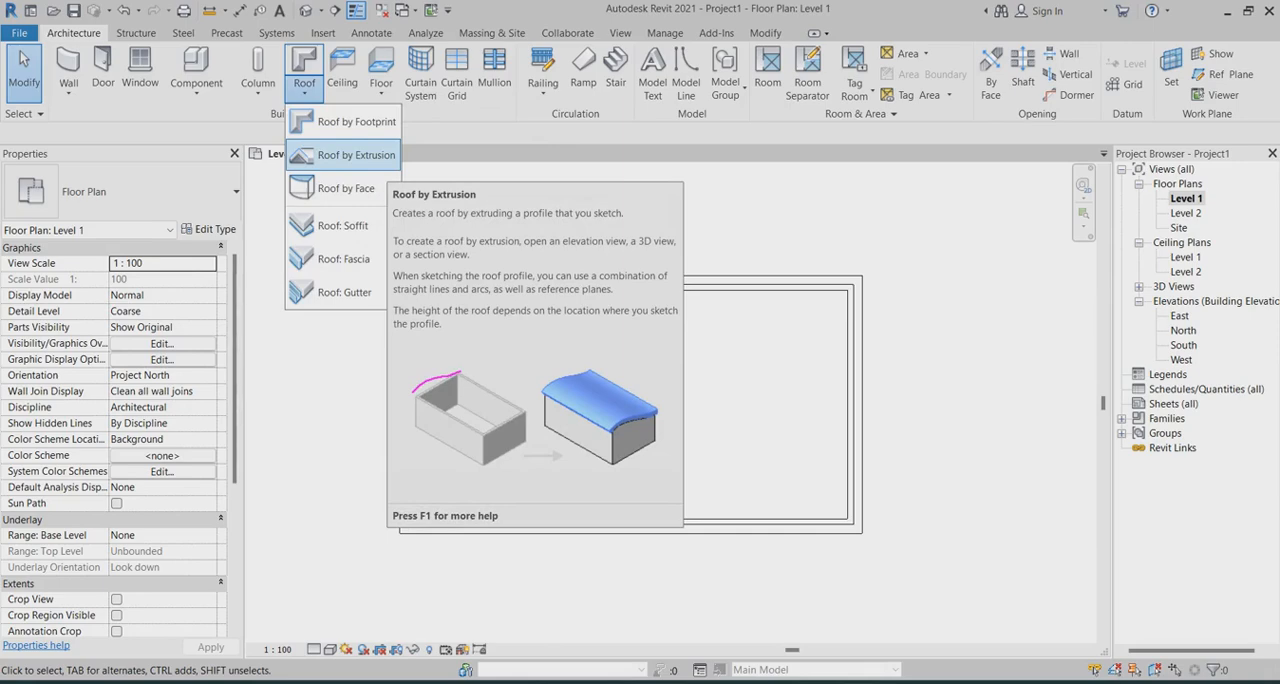
{"action": "left_click", "coordinate": [345, 155]}
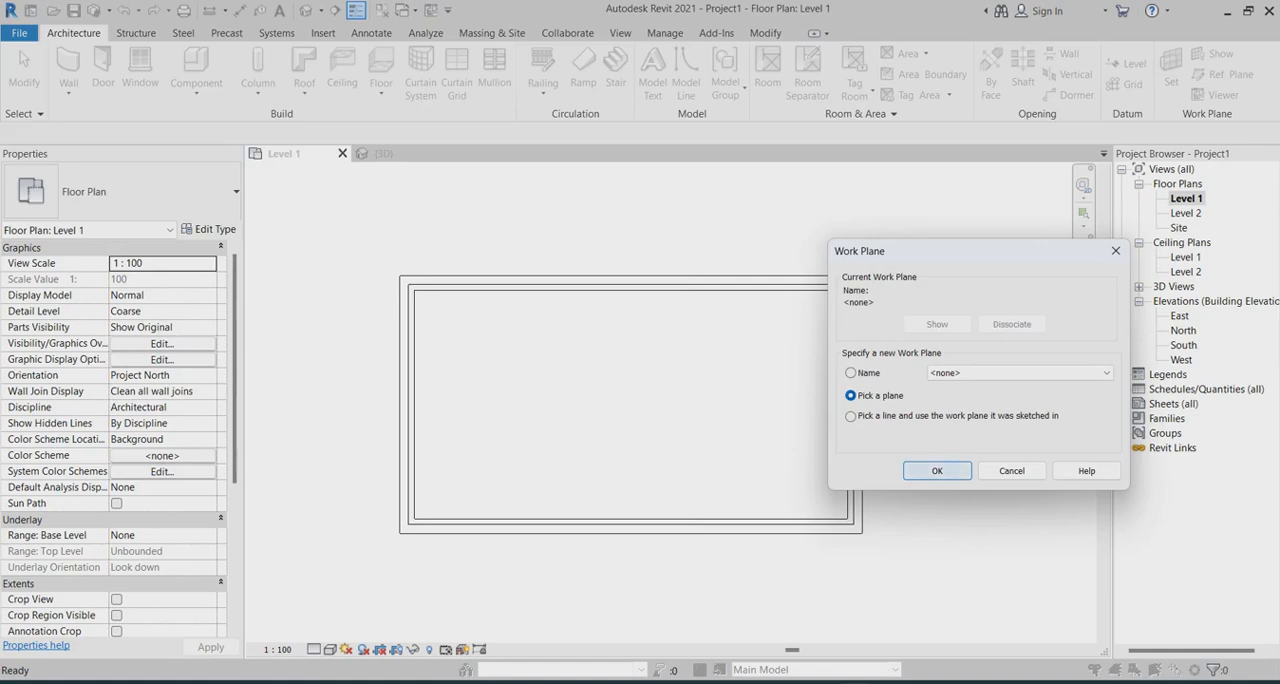
{"action": "left_click", "coordinate": [937, 470]}
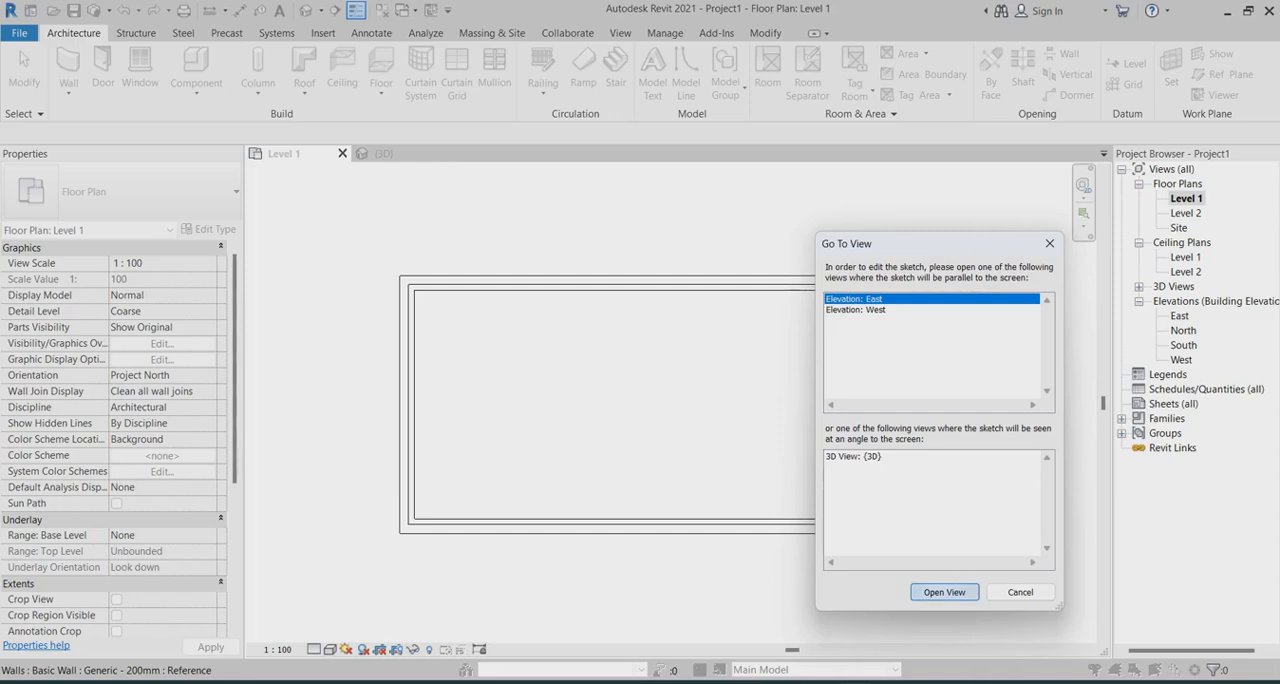
{"action": "left_click", "coordinate": [944, 592]}
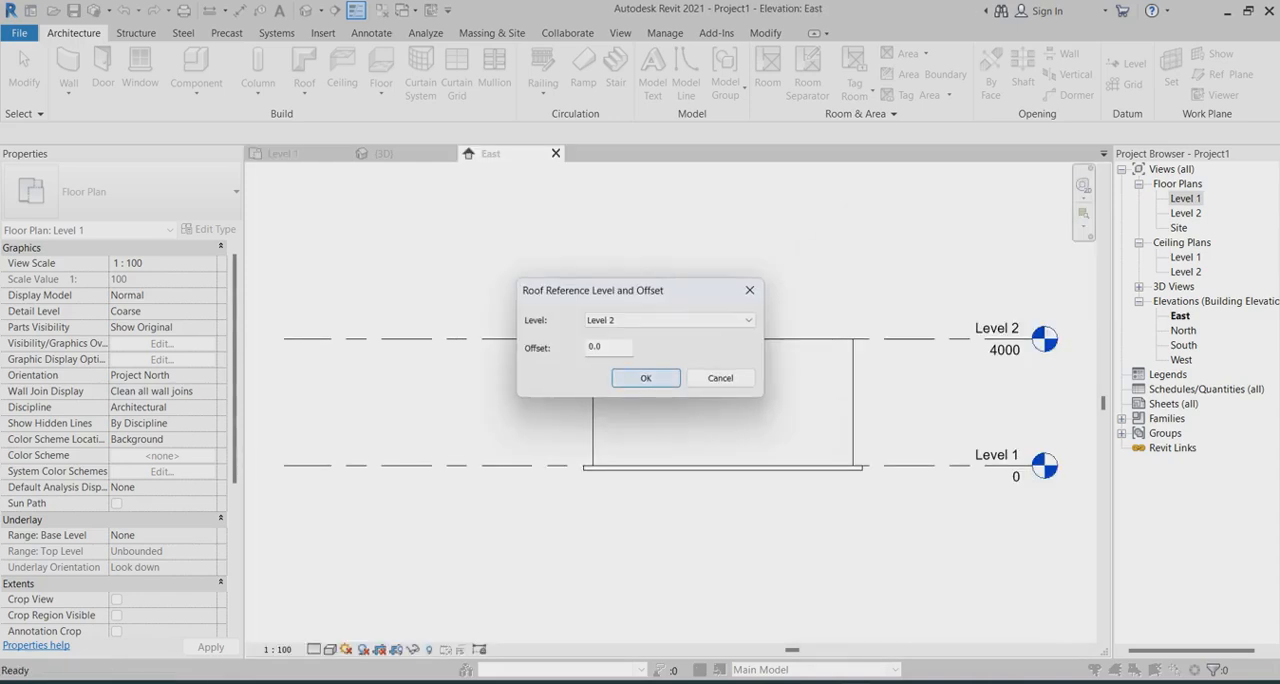
{"action": "left_click", "coordinate": [645, 378]}
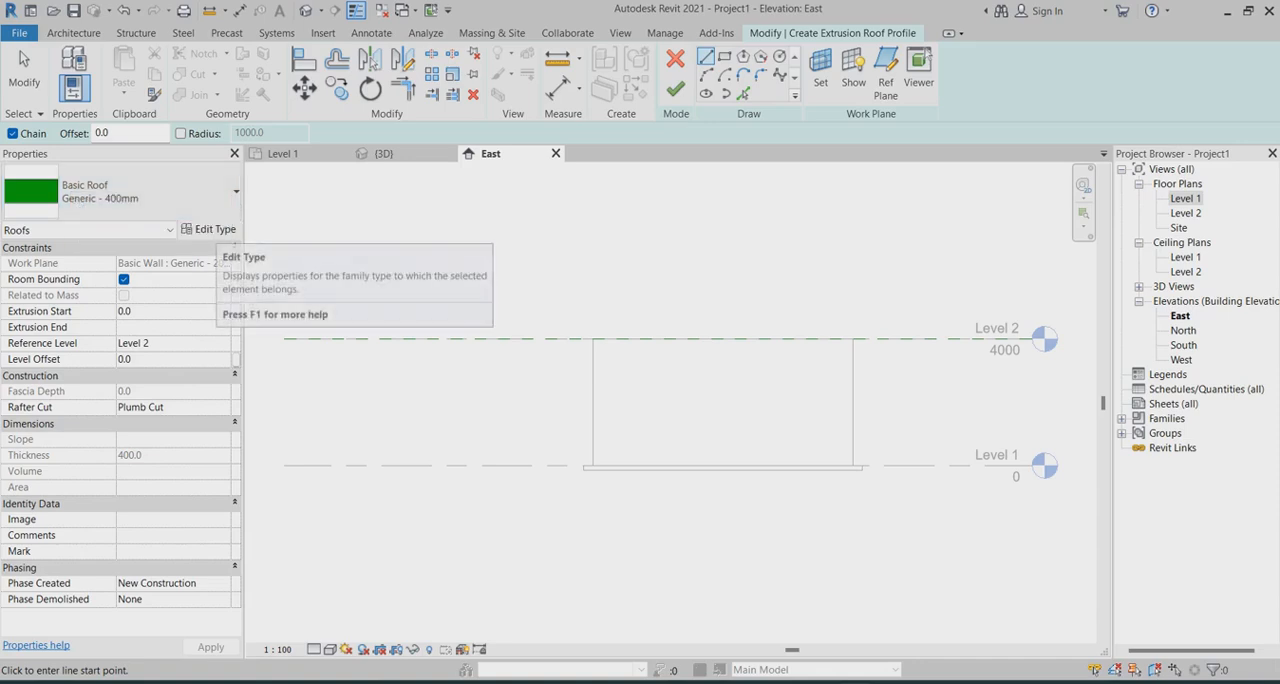
Change the extrusion roof's type to Basic Roof Generic - 125mm
{"action": "left_click", "coordinate": [210, 229]}
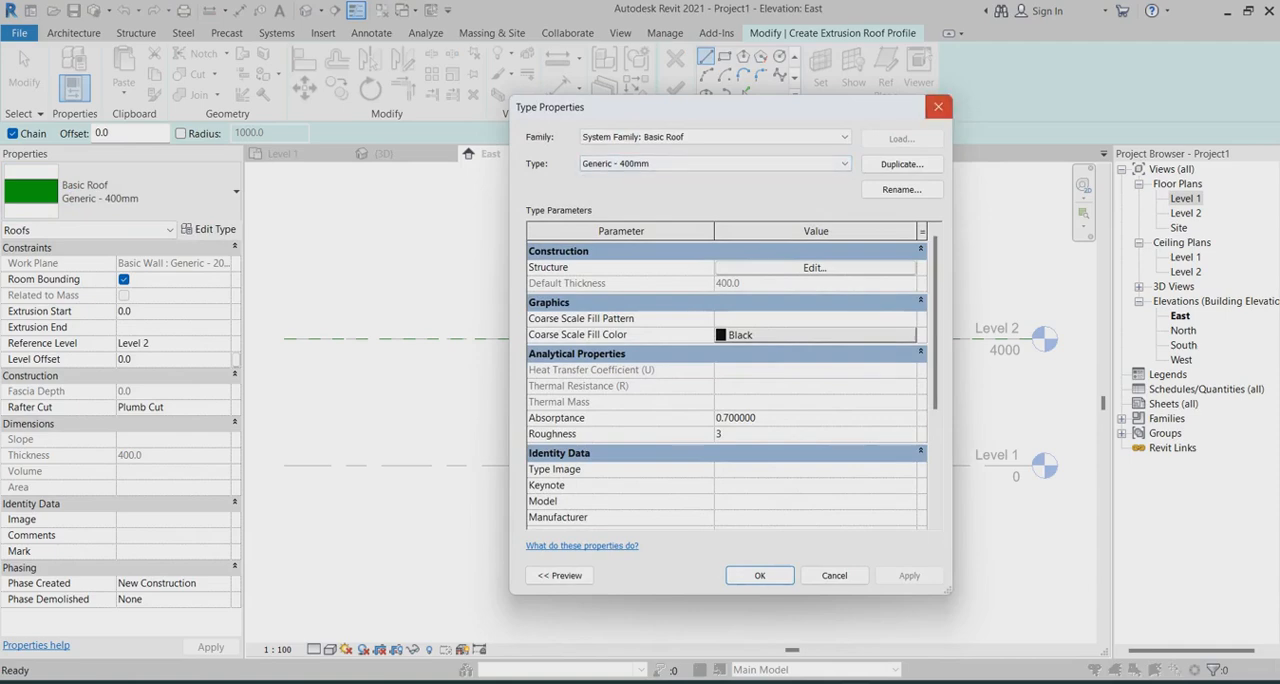
{"action": "left_click", "coordinate": [938, 106]}
{"action": "left_click", "coordinate": [120, 190]}
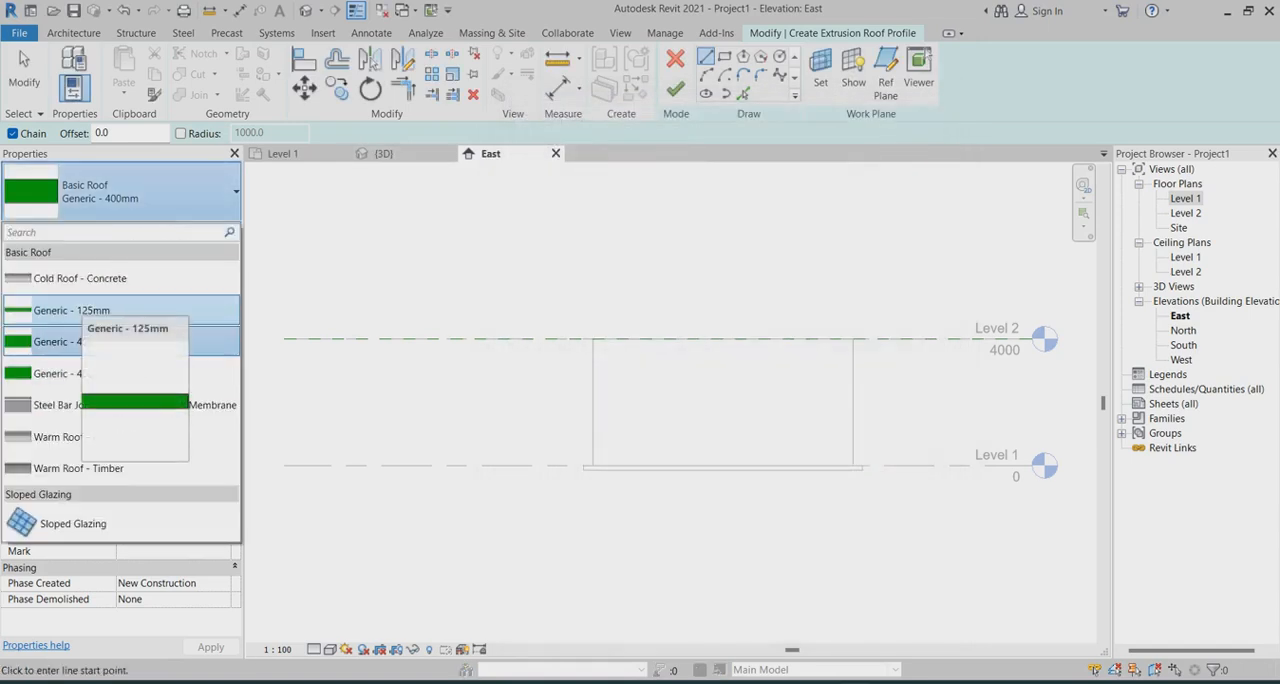
{"action": "left_click", "coordinate": [70, 310]}
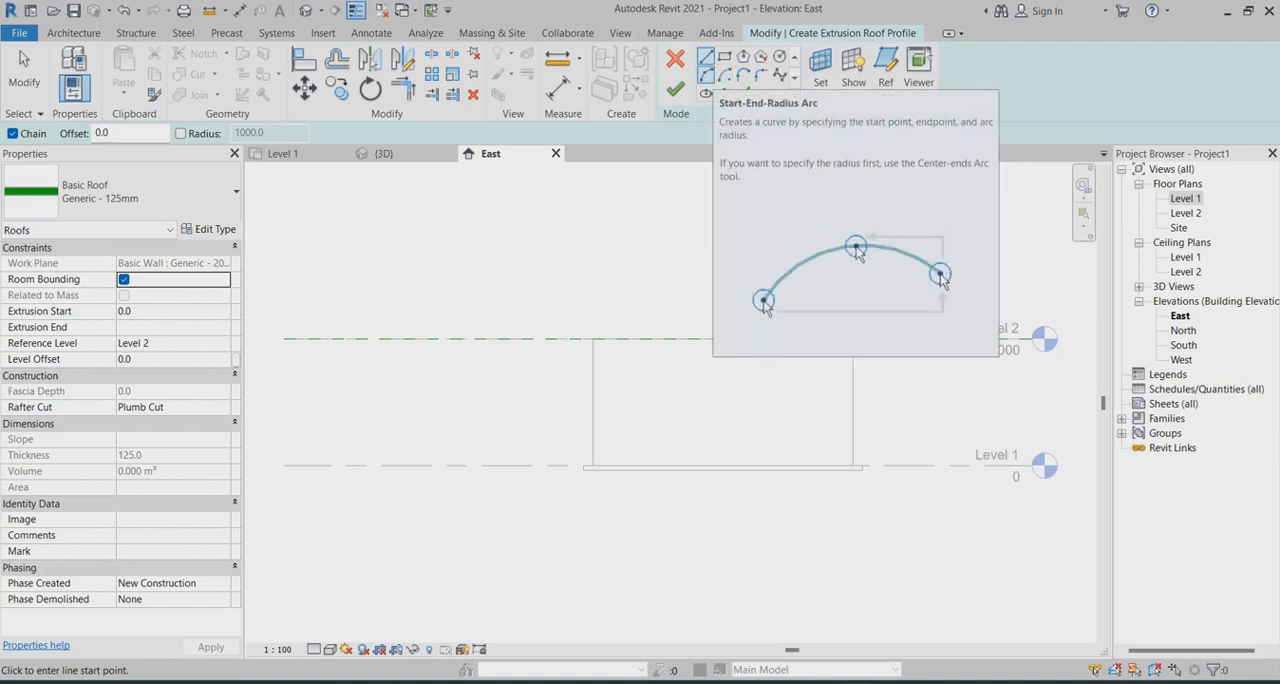
Sketch the roof profile as a start-end-radius arc of about 7000 mm radius, overhanging both walls along Level 2, and finish the roof
{"action": "left_click", "coordinate": [706, 76]}
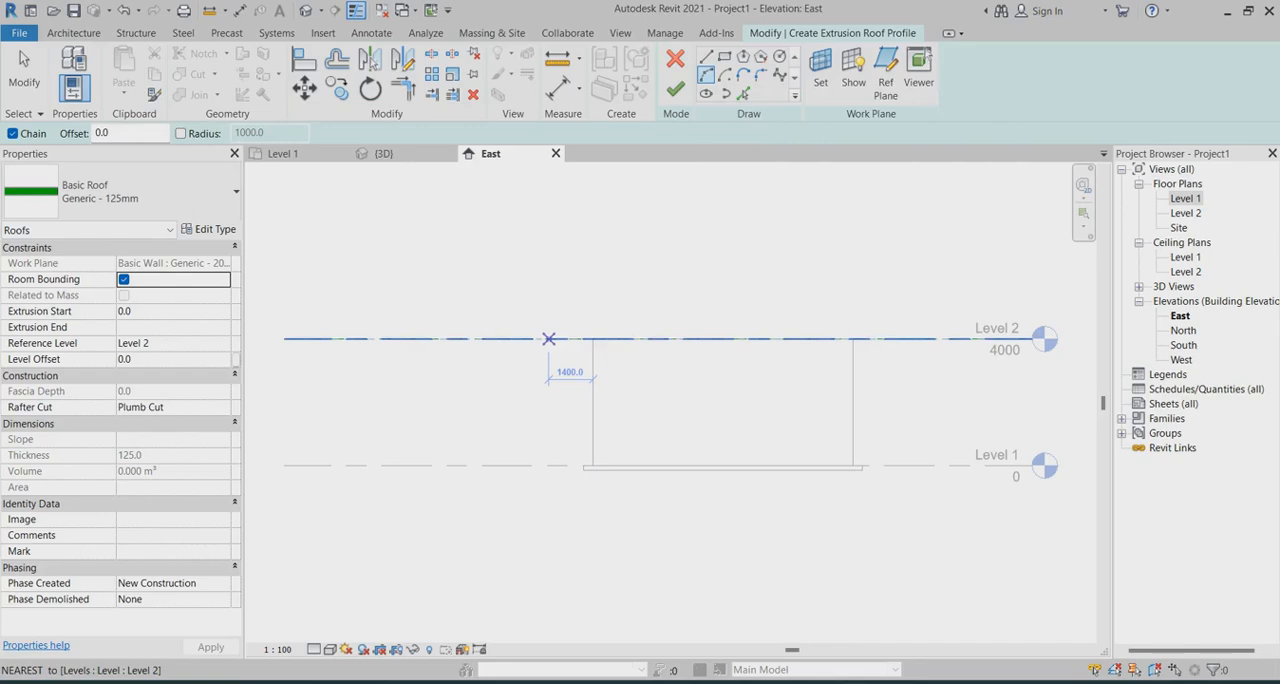
{"action": "left_click", "coordinate": [559, 339]}
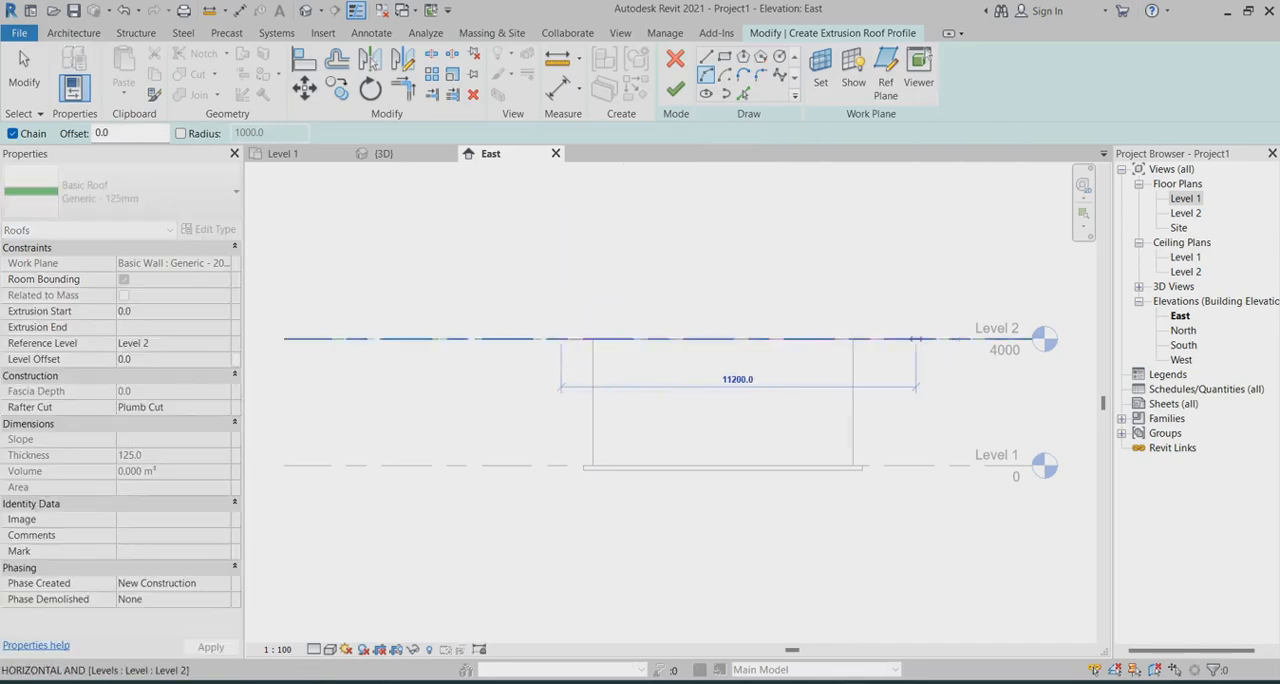
{"action": "left_click", "coordinate": [906, 339]}
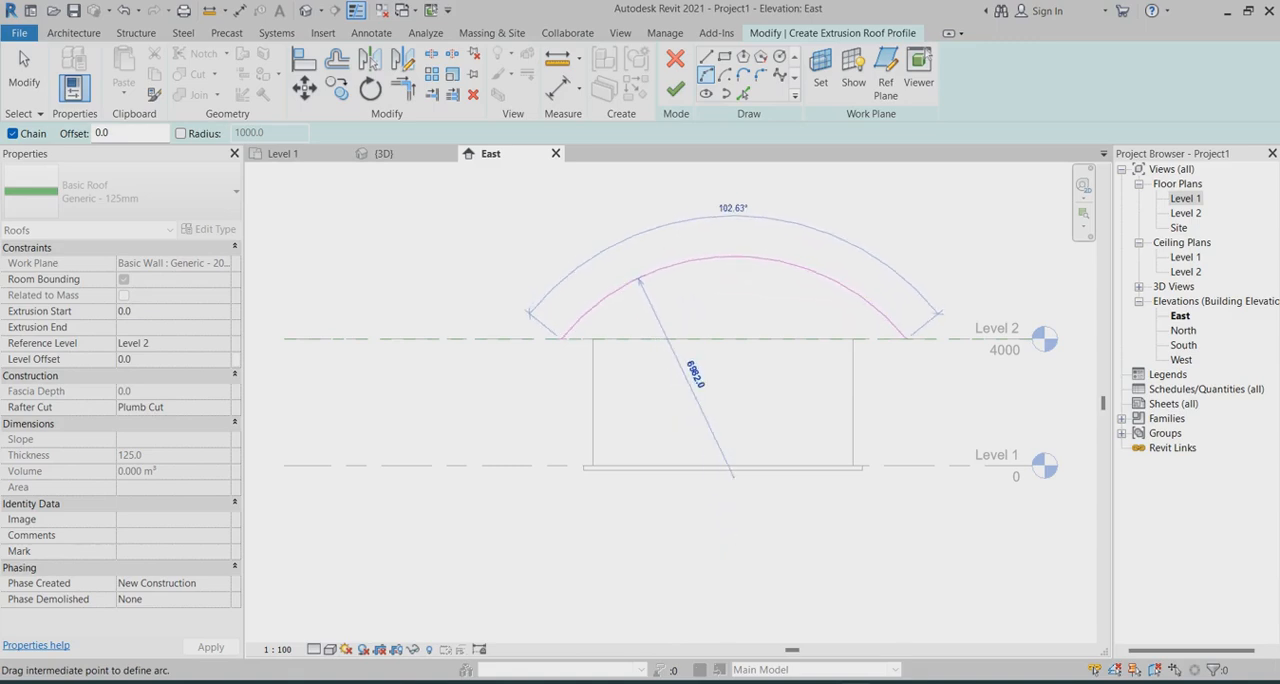
{"action": "left_click", "coordinate": [640, 282]}
{"action": "key", "text": "Escape"}
{"action": "key", "text": "Escape"}
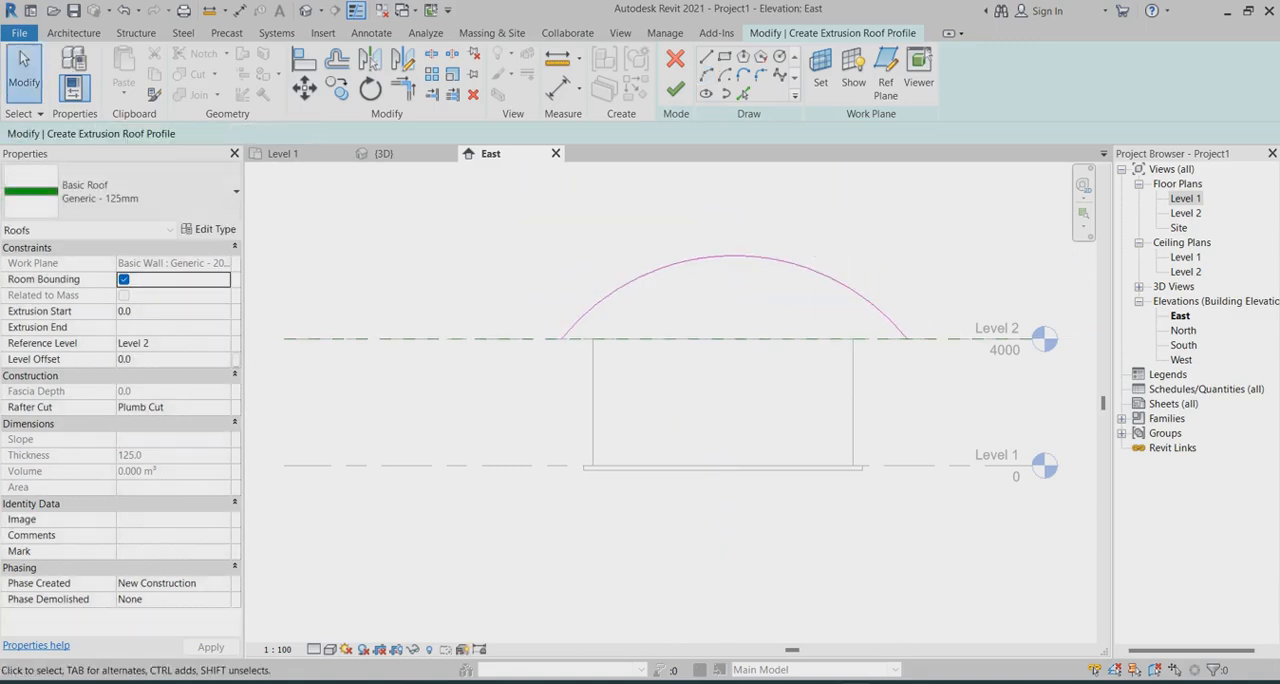
{"action": "left_click", "coordinate": [675, 89]}
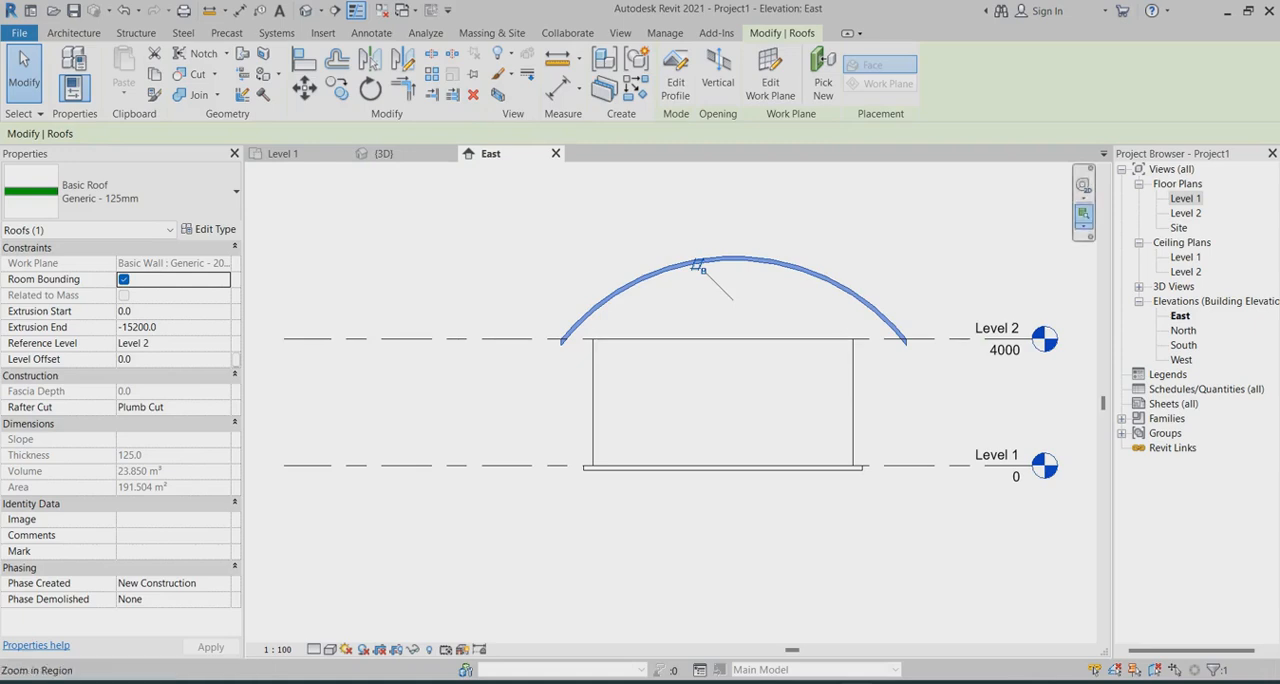
In the Level 2 plan, stretch both ends of the curved roof outward so it overhangs the two short walls
{"action": "double_click", "coordinate": [1186, 213]}
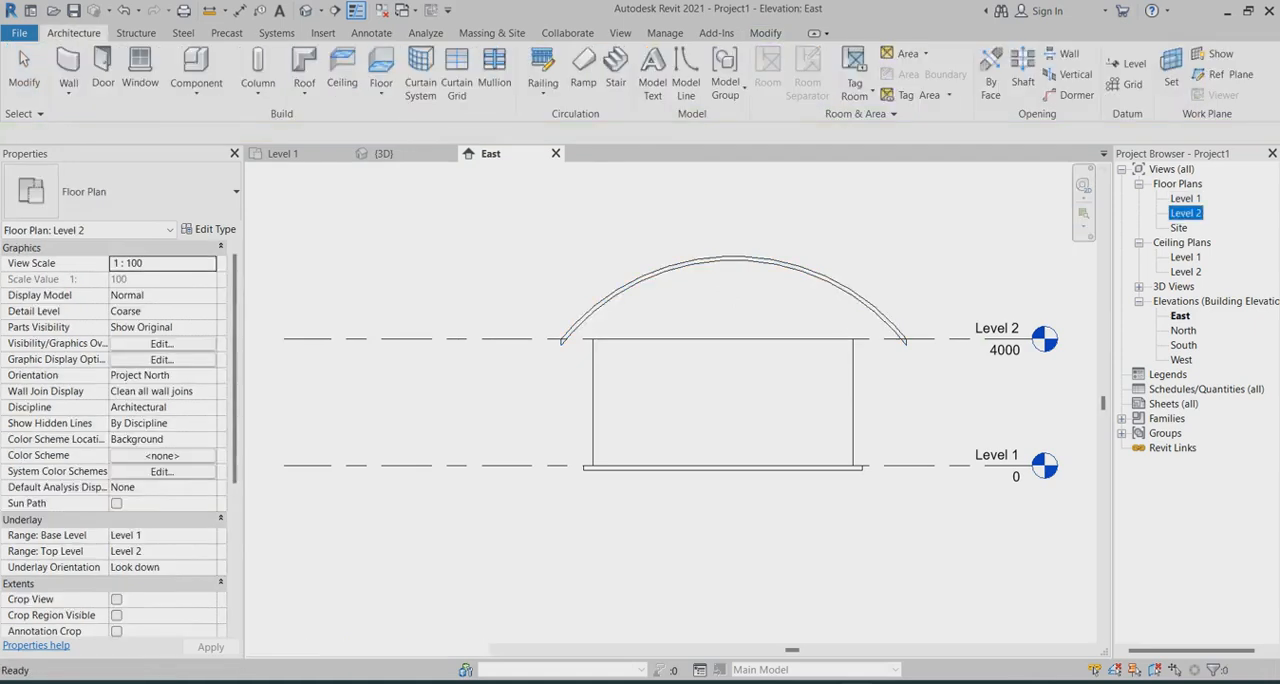
{"action": "scroll", "coordinate": [661, 580], "scroll_direction": "up", "scroll_amount": 2}
{"action": "scroll", "coordinate": [676, 603], "scroll_direction": "up", "scroll_amount": 6}
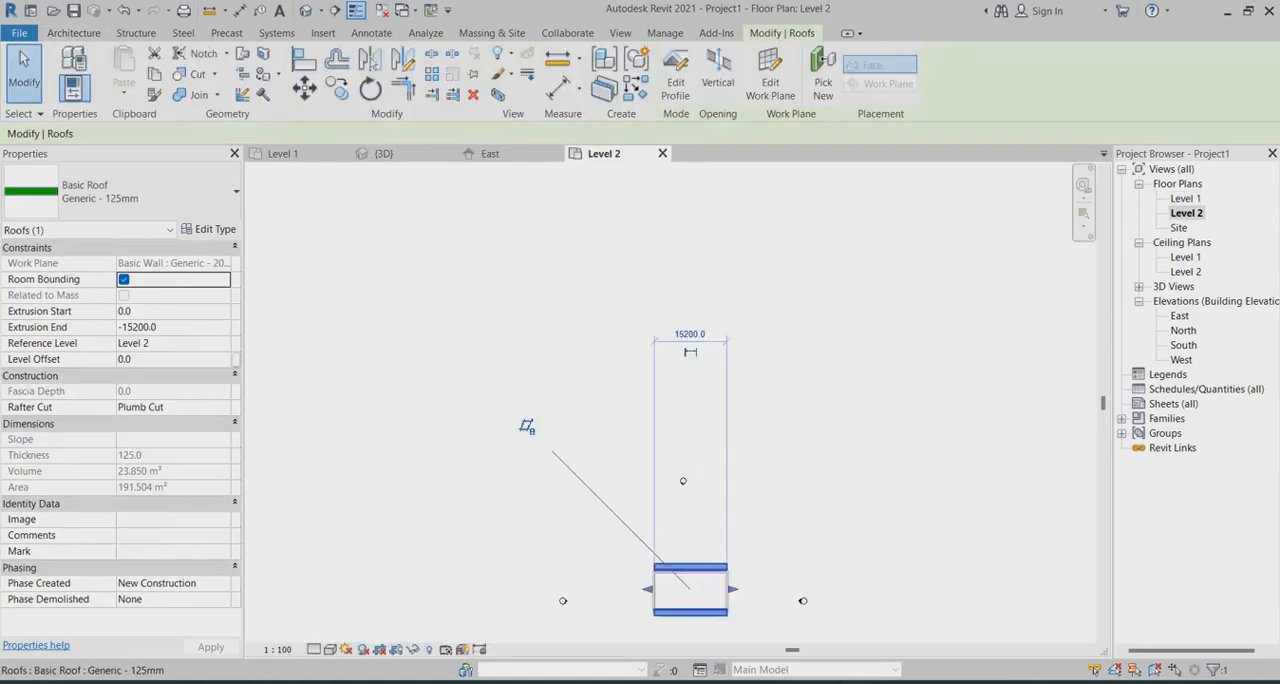
{"action": "scroll", "coordinate": [627, 364], "scroll_direction": "down", "scroll_amount": 3}
{"action": "scroll", "coordinate": [680, 466], "scroll_direction": "up", "scroll_amount": 1}
{"action": "key", "text": "Escape"}
{"action": "scroll", "coordinate": [637, 444], "scroll_direction": "up", "scroll_amount": 3}
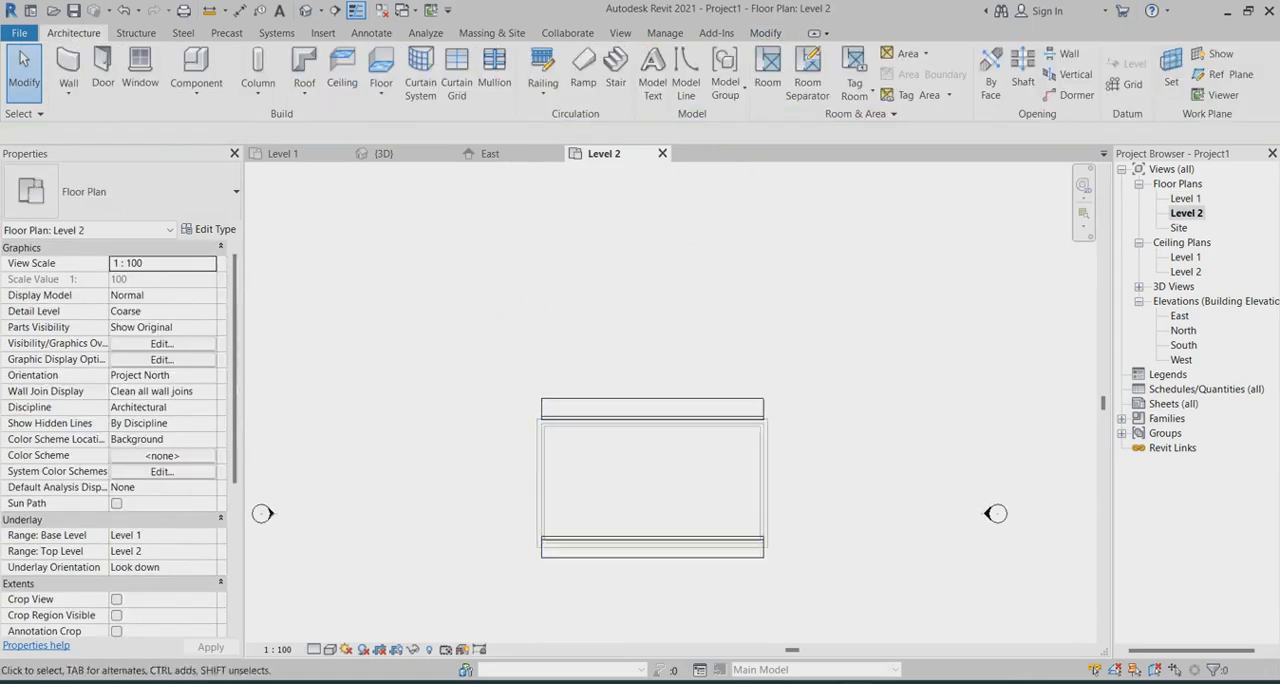
{"action": "left_click", "coordinate": [760, 425]}
{"action": "left_click_drag", "start_coordinate": [769, 478], "coordinate": [795, 478]}
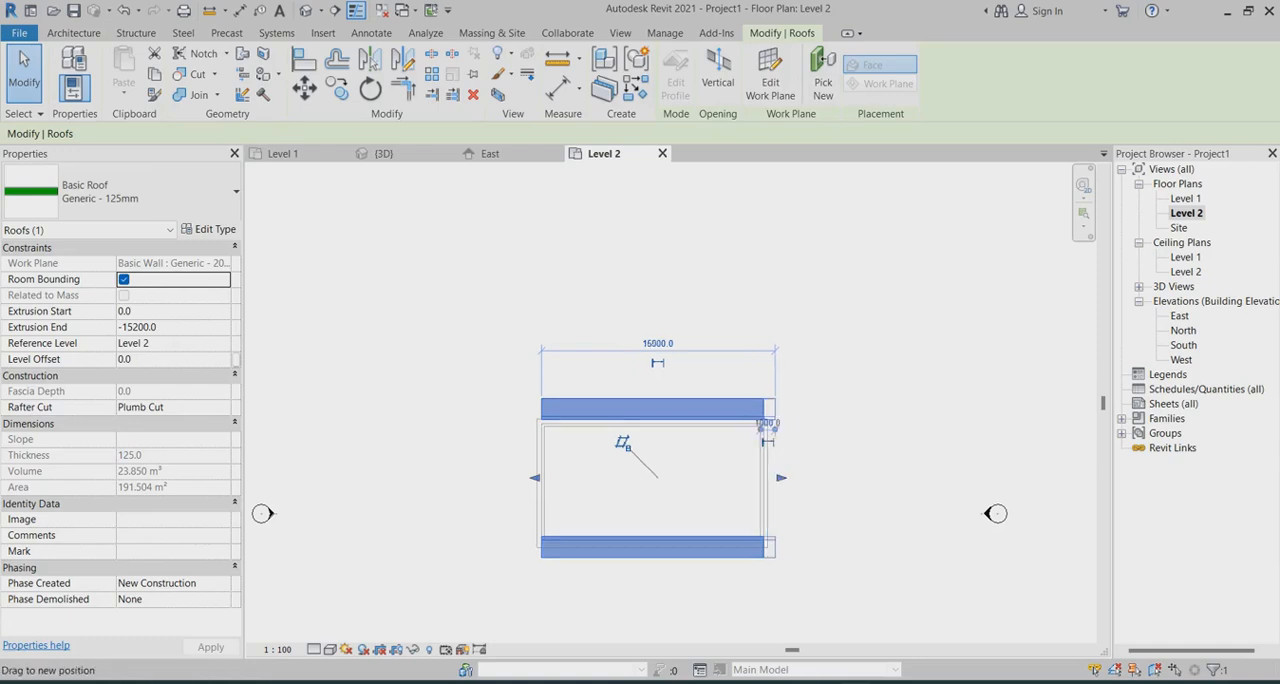
{"action": "left_click_drag", "start_coordinate": [531, 478], "coordinate": [508, 478]}
{"action": "key", "text": "Escape"}
{"action": "scroll", "coordinate": [807, 377], "scroll_direction": "down", "scroll_amount": 1}
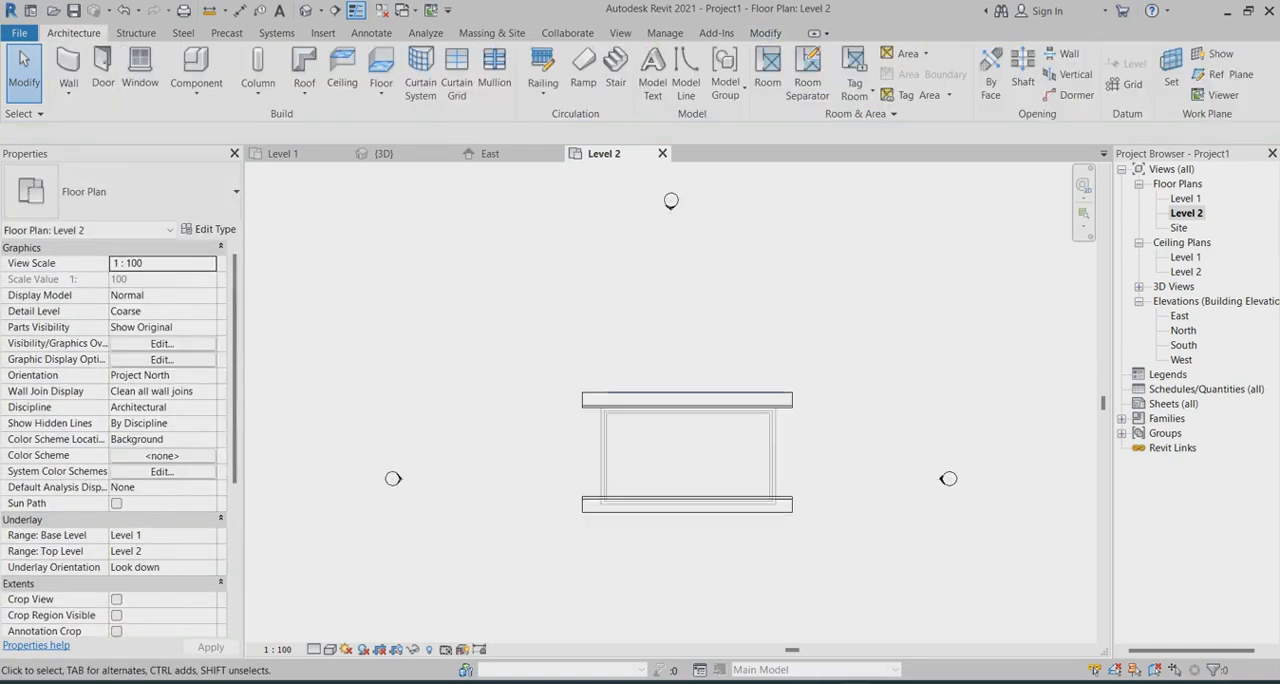
Show the building in the 3D view with the Shaded visual style and inspect the roof from a corner
{"action": "left_click", "coordinate": [383, 153]}
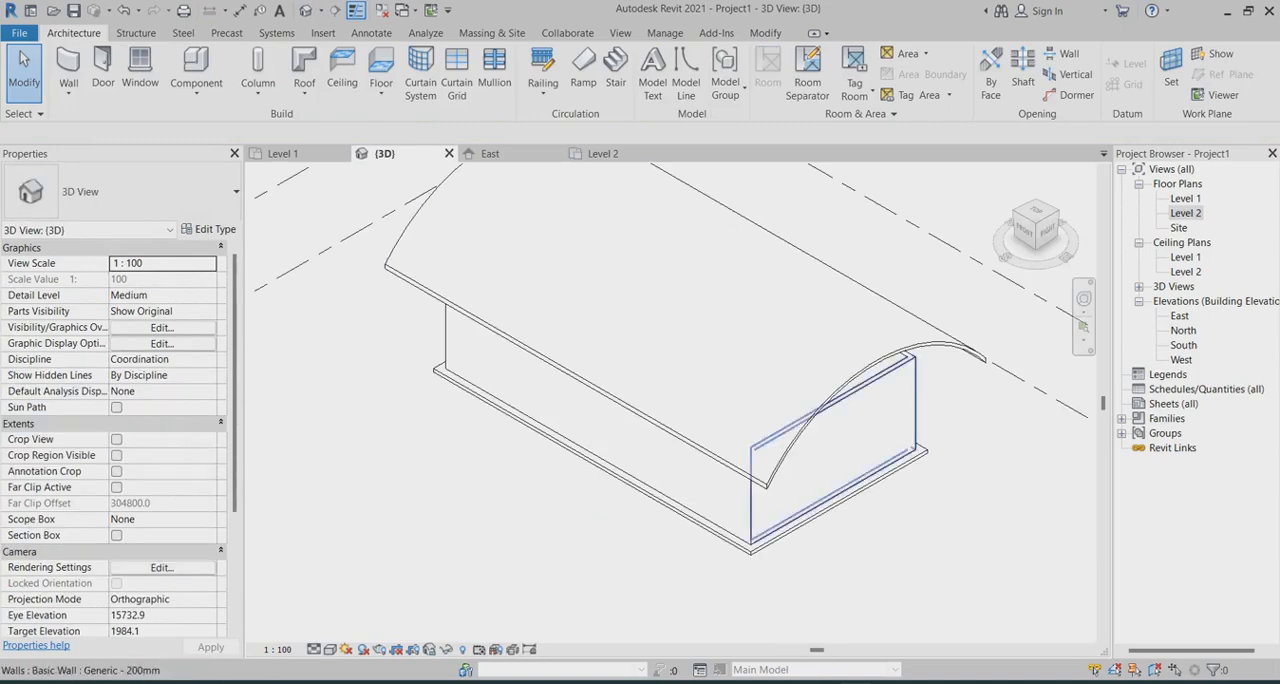
{"action": "scroll", "coordinate": [862, 453], "scroll_direction": "down", "scroll_amount": 1}
{"action": "middle_click_drag", "start_coordinate": [862, 453], "coordinate": [652, 460], "text": "shift"}
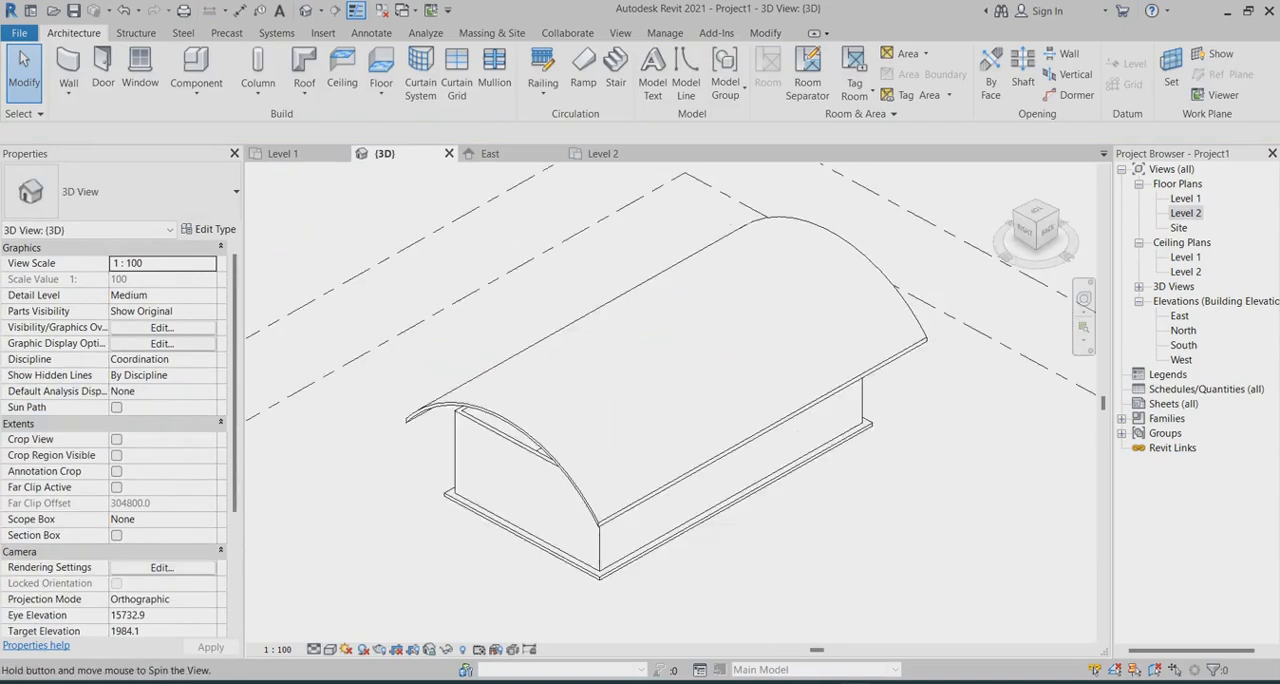
{"action": "scroll", "coordinate": [680, 517], "scroll_direction": "up", "scroll_amount": 1}
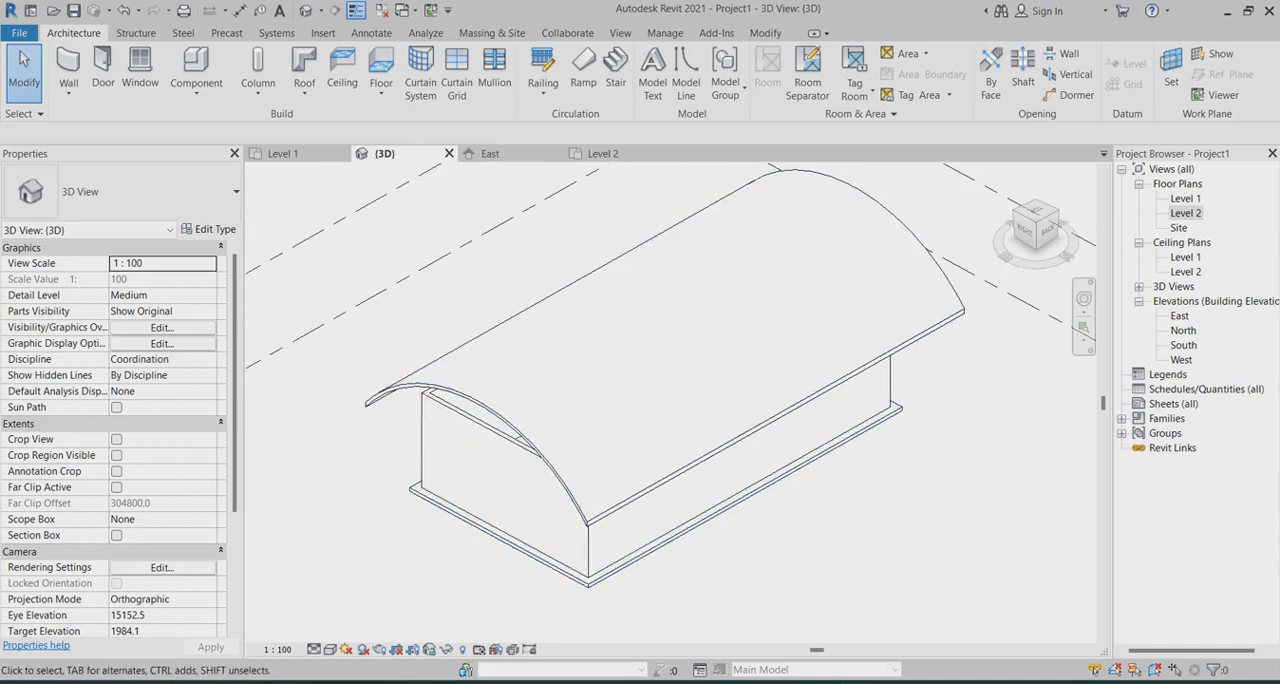
{"action": "left_click", "coordinate": [330, 649]}
{"action": "left_click", "coordinate": [360, 599]}
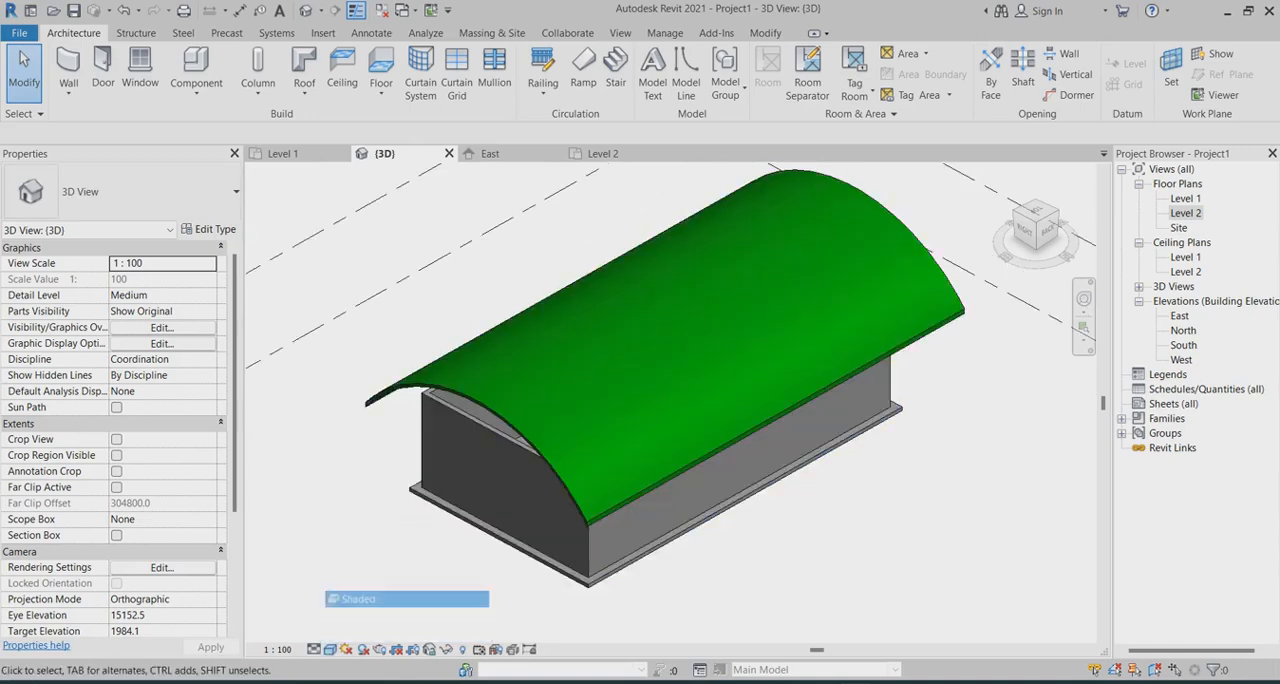
{"action": "middle_click_drag", "start_coordinate": [690, 545], "coordinate": [770, 528], "text": "shift"}
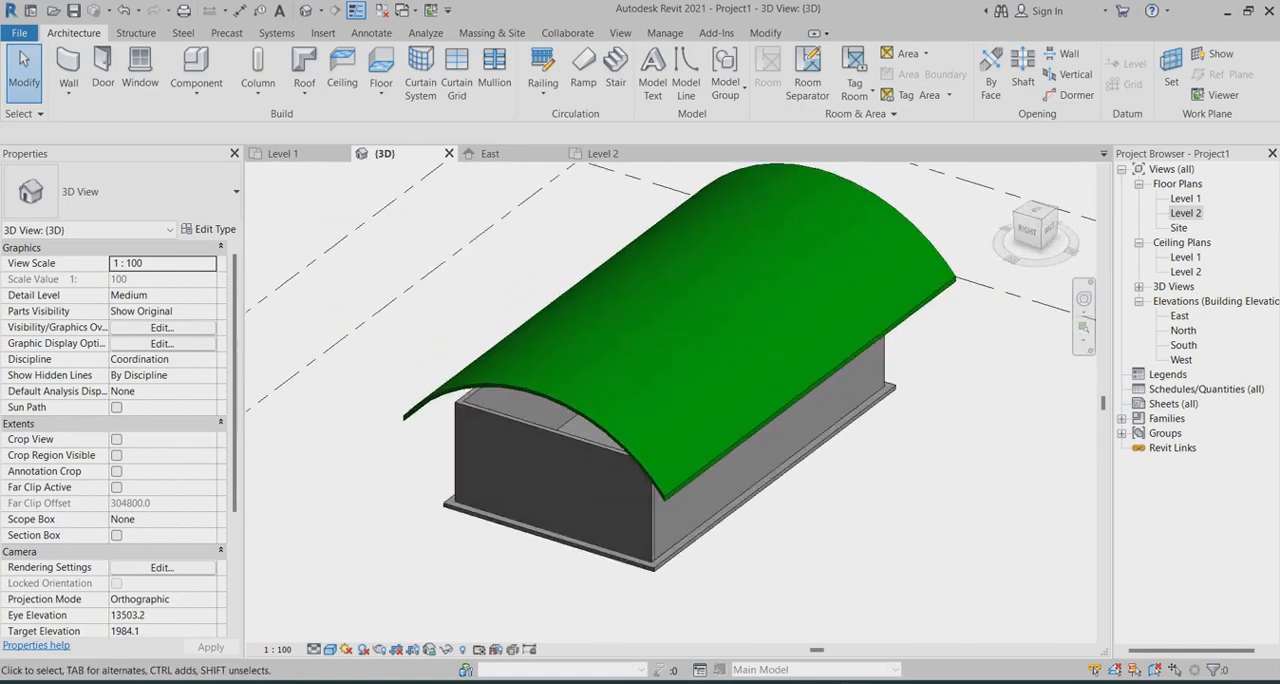
In the Level 2 plan, shorten both ends of the curved roof to a total length of about 16800 mm, reducing the overhangs
{"action": "double_click", "coordinate": [1186, 213]}
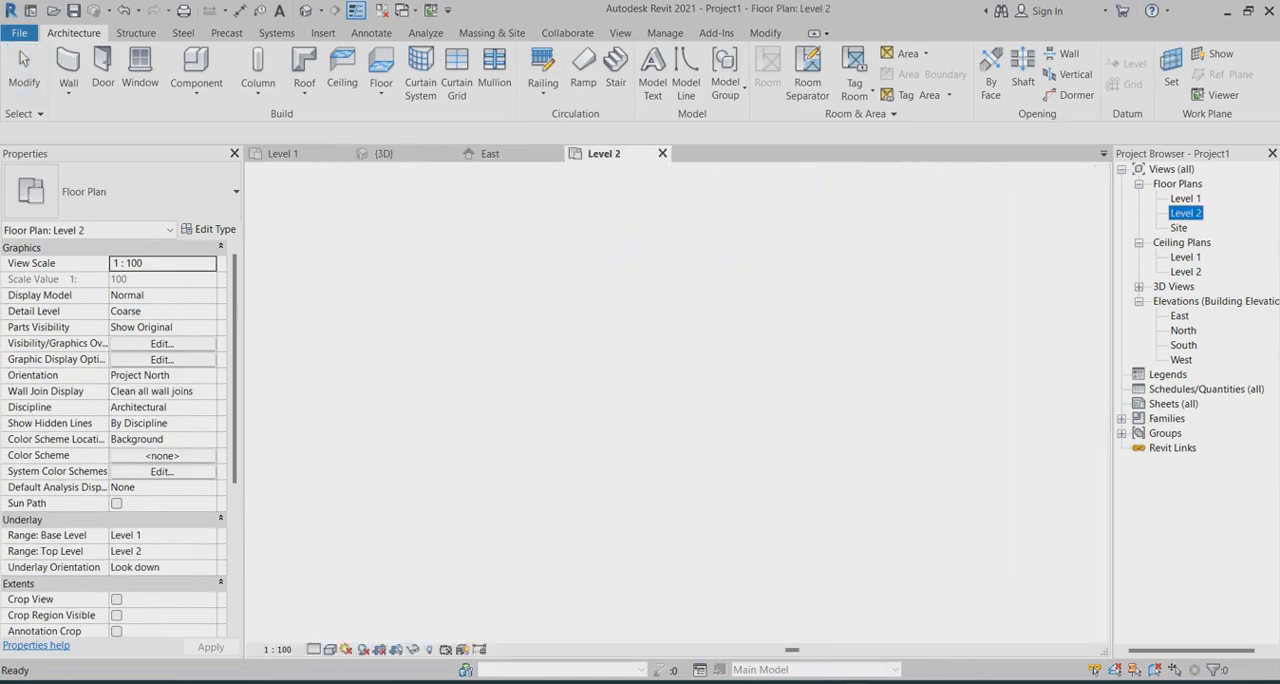
{"action": "scroll", "coordinate": [688, 440], "scroll_direction": "up", "scroll_amount": 2}
{"action": "left_click", "coordinate": [688, 388]}
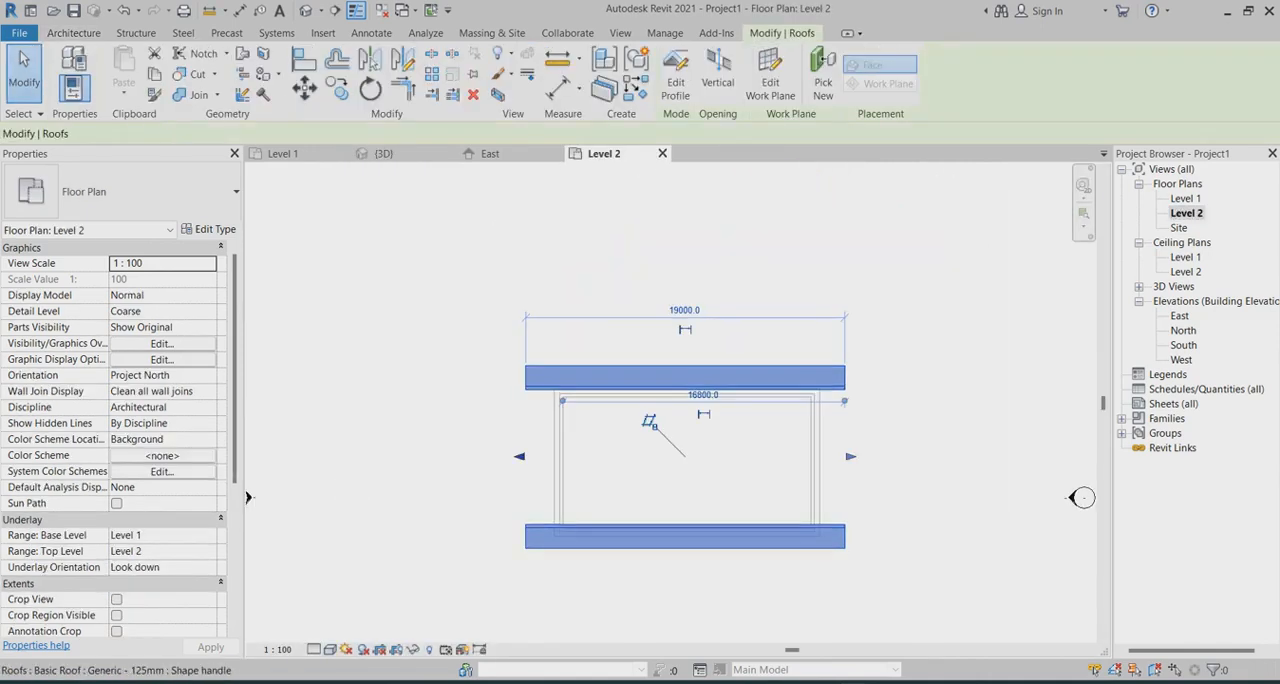
{"action": "left_click_drag", "start_coordinate": [548, 457], "coordinate": [540, 457]}
{"action": "left_click_drag", "start_coordinate": [851, 457], "coordinate": [834, 456]}
{"action": "key", "text": "Escape"}
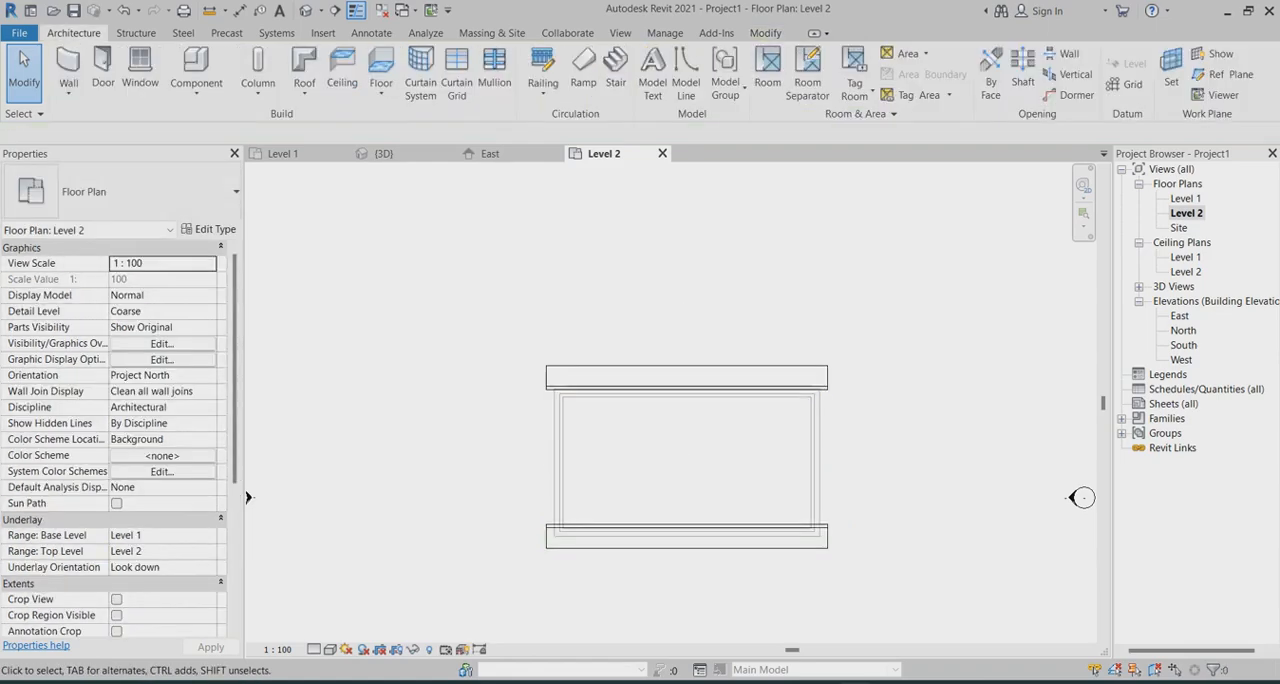
In the 3D view, select all four Generic - 200mm walls and attach their tops to the curved roof
{"action": "left_click", "coordinate": [383, 153]}
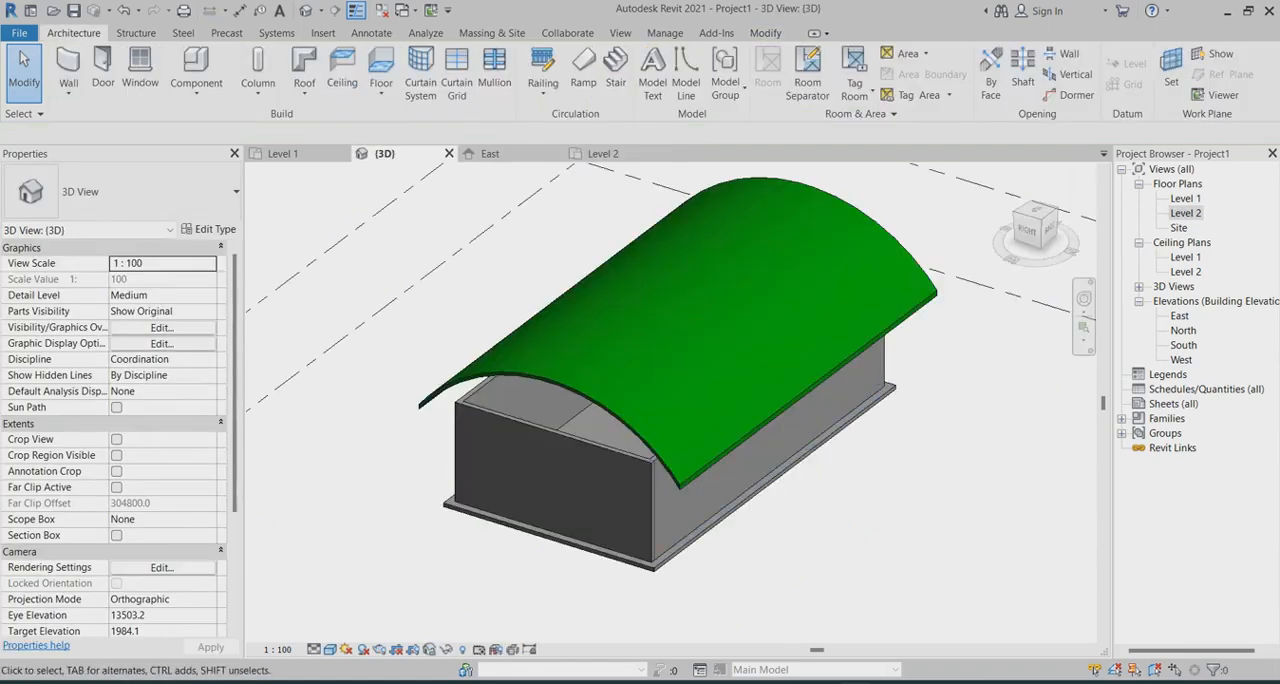
{"action": "left_click", "coordinate": [555, 450]}
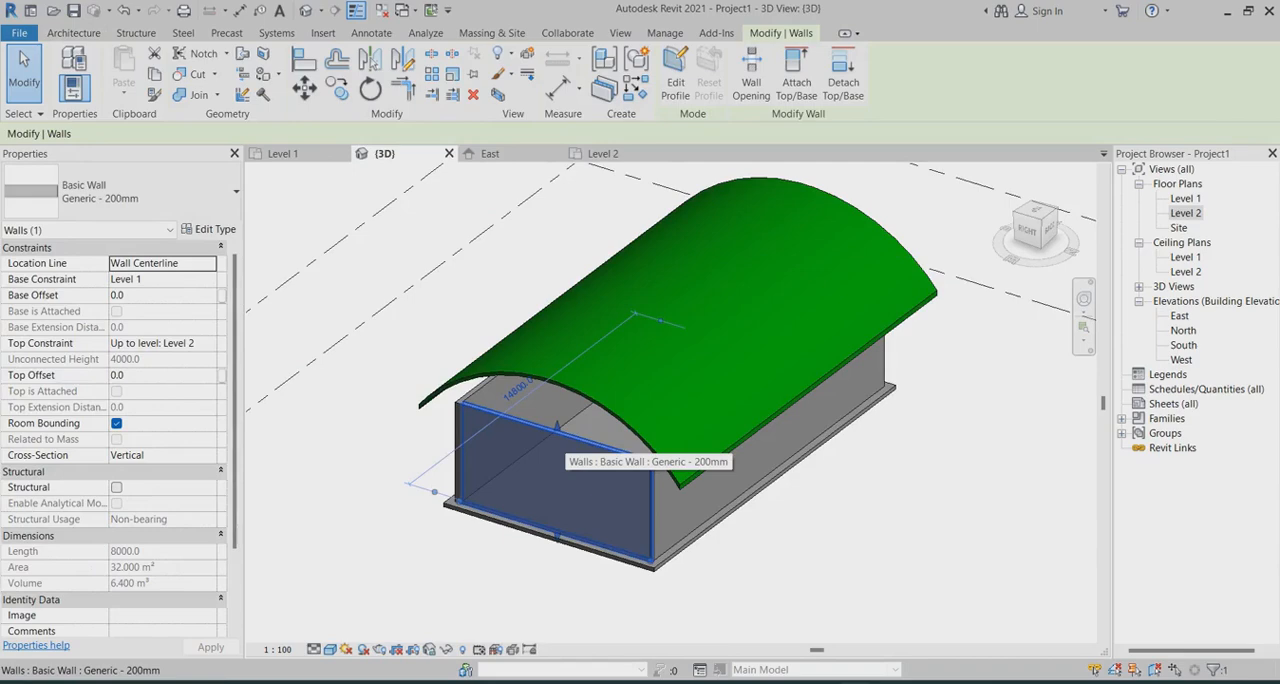
{"action": "right_click", "coordinate": [560, 455]}
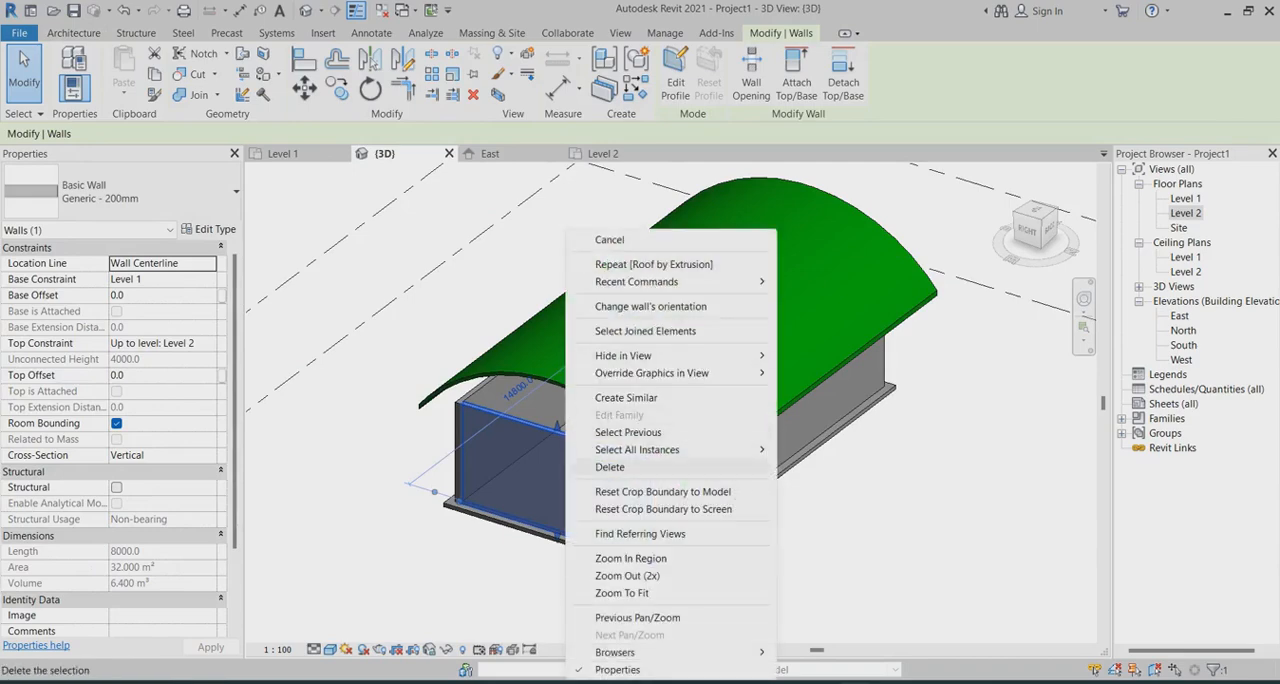
{"action": "mouse_move", "coordinate": [720, 449]}
{"action": "left_click", "coordinate": [810, 450]}
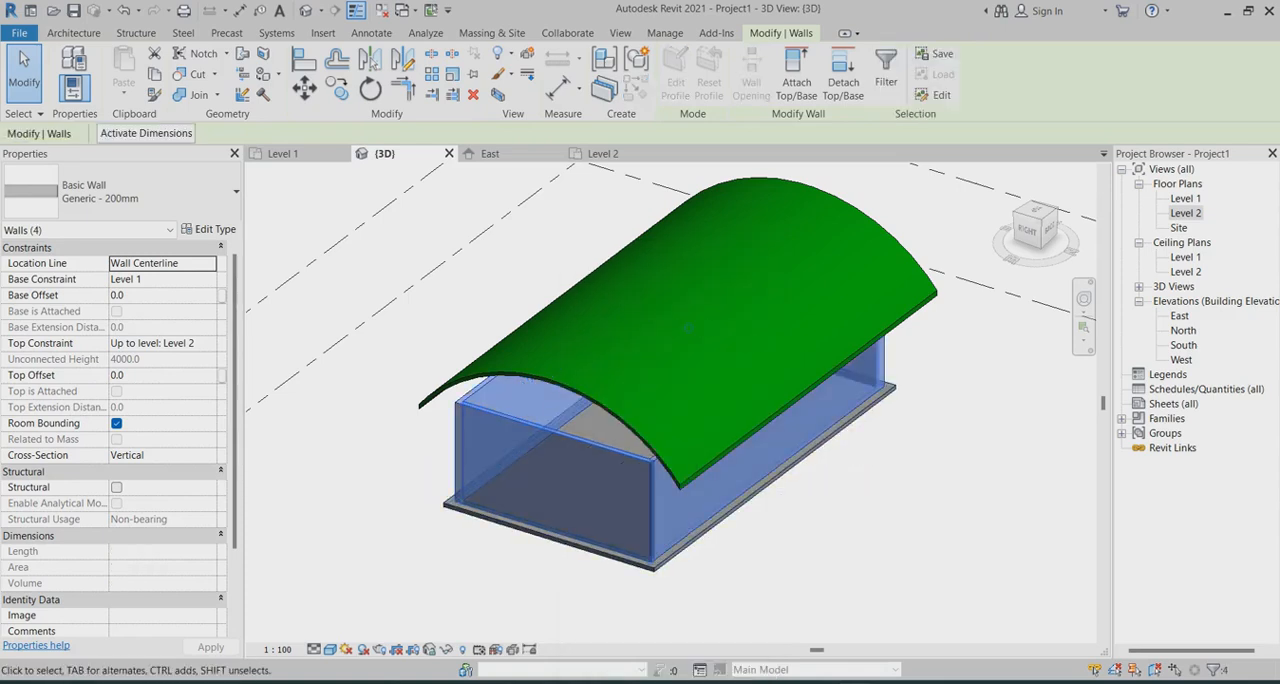
{"action": "left_click", "coordinate": [797, 82]}
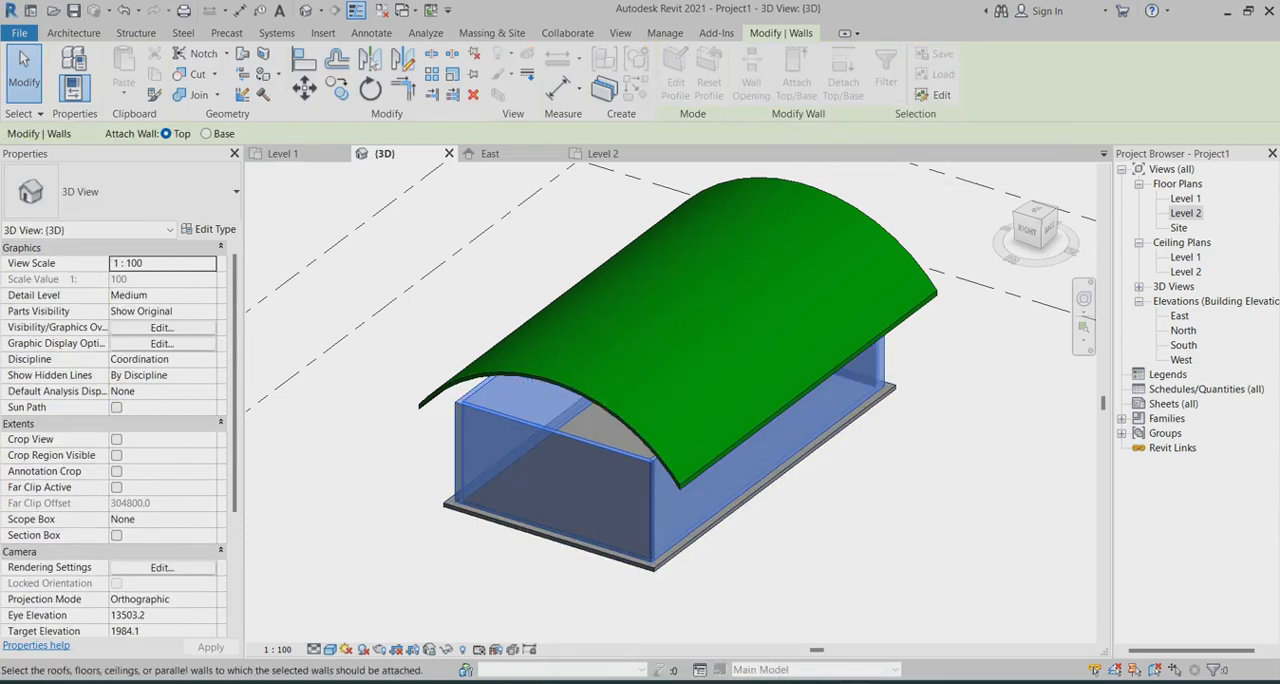
{"action": "scroll", "coordinate": [540, 430], "scroll_direction": "up", "scroll_amount": 5}
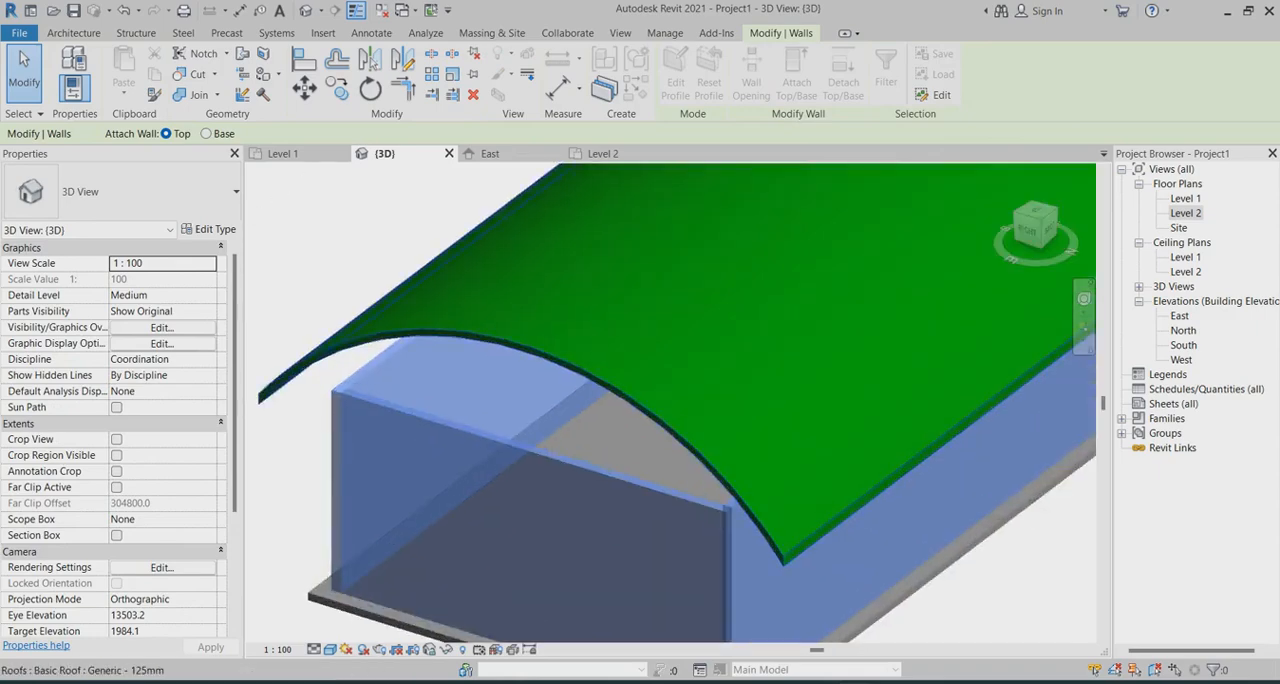
{"action": "left_click", "coordinate": [525, 345]}
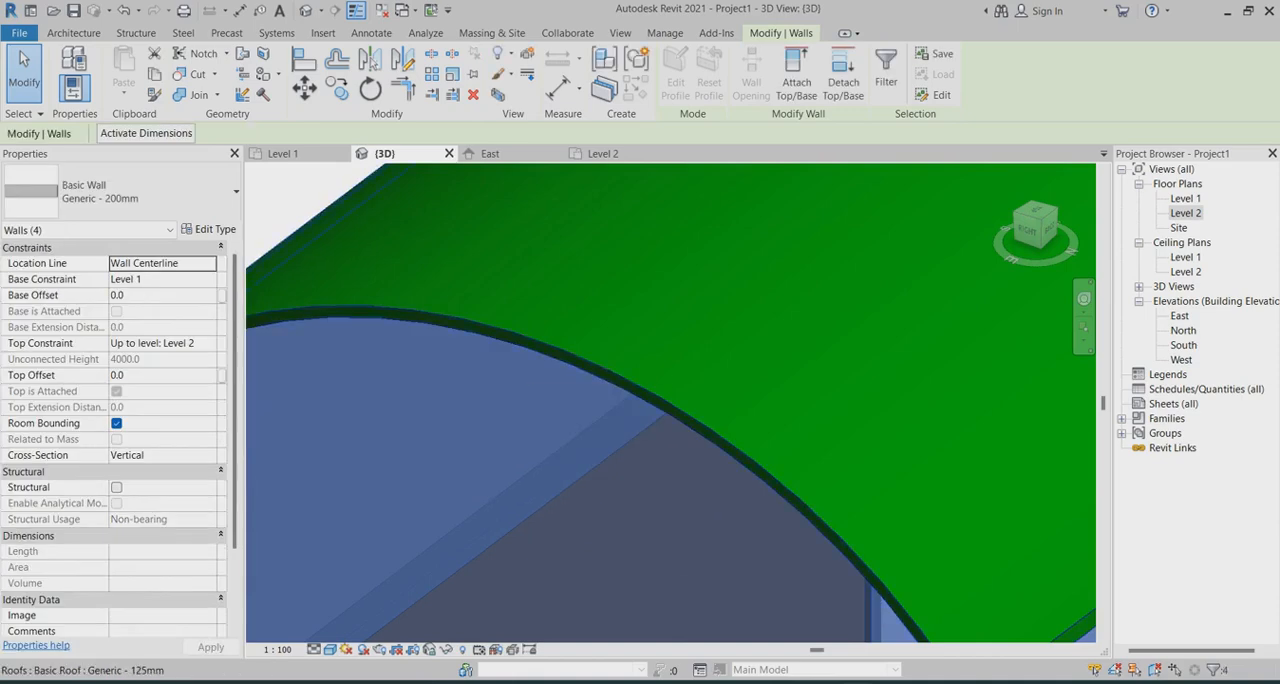
{"action": "scroll", "coordinate": [690, 302], "scroll_direction": "down", "scroll_amount": 5}
{"action": "key", "text": "Escape"}
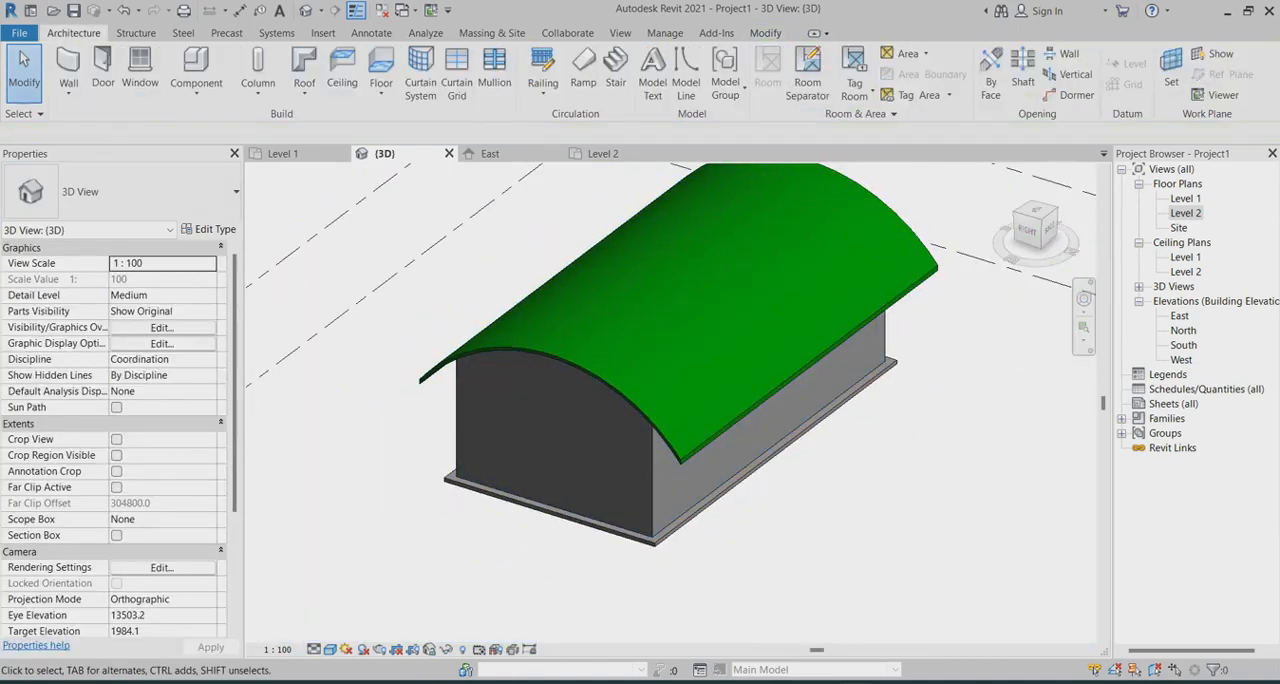
Change the curved roof's type from the basic roof to Sloped Glazing
{"action": "middle_click_drag", "start_coordinate": [690, 410], "coordinate": [398, 335], "text": "shift"}
{"action": "scroll", "coordinate": [600, 400], "scroll_direction": "up", "scroll_amount": 2}
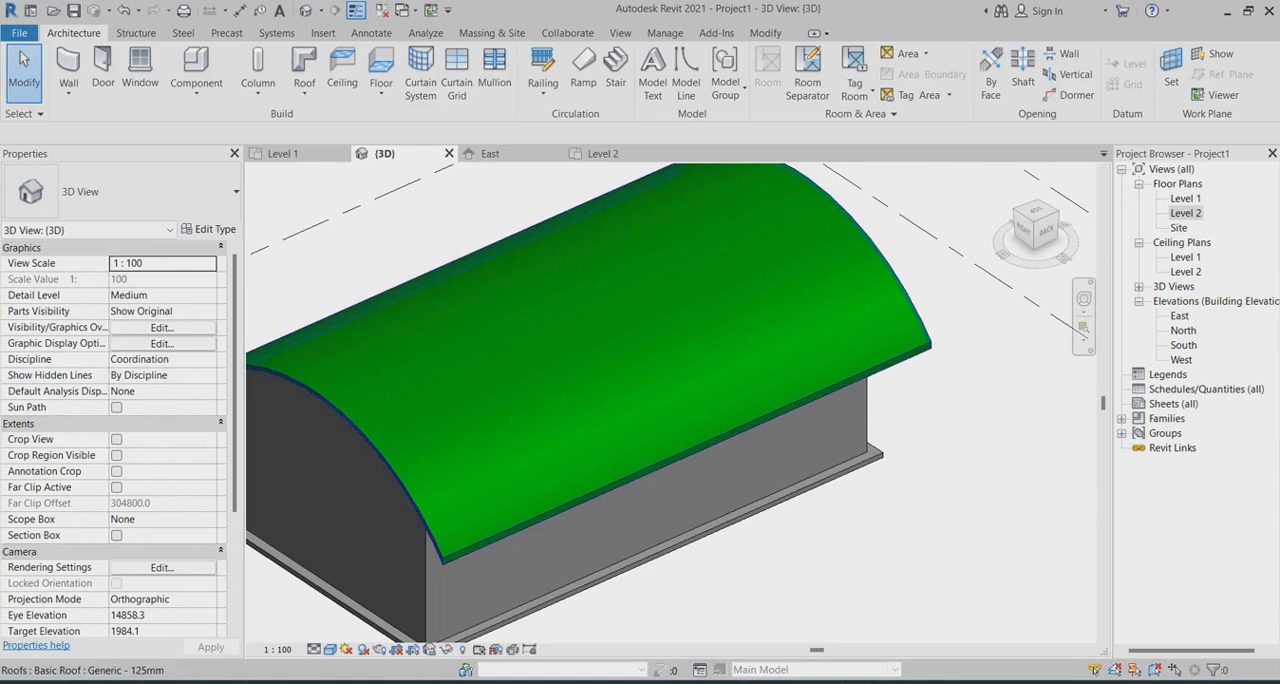
{"action": "left_click", "coordinate": [862, 375]}
{"action": "scroll", "coordinate": [947, 411], "scroll_direction": "down", "scroll_amount": 1}
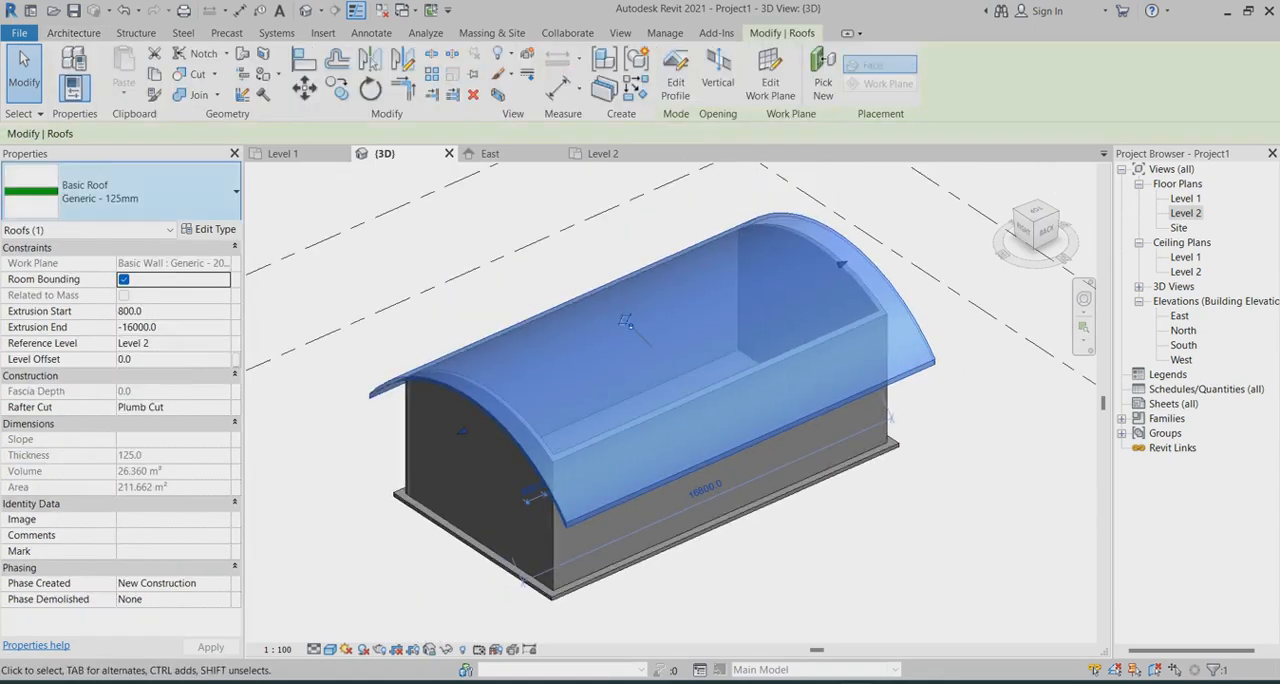
{"action": "left_click", "coordinate": [120, 191]}
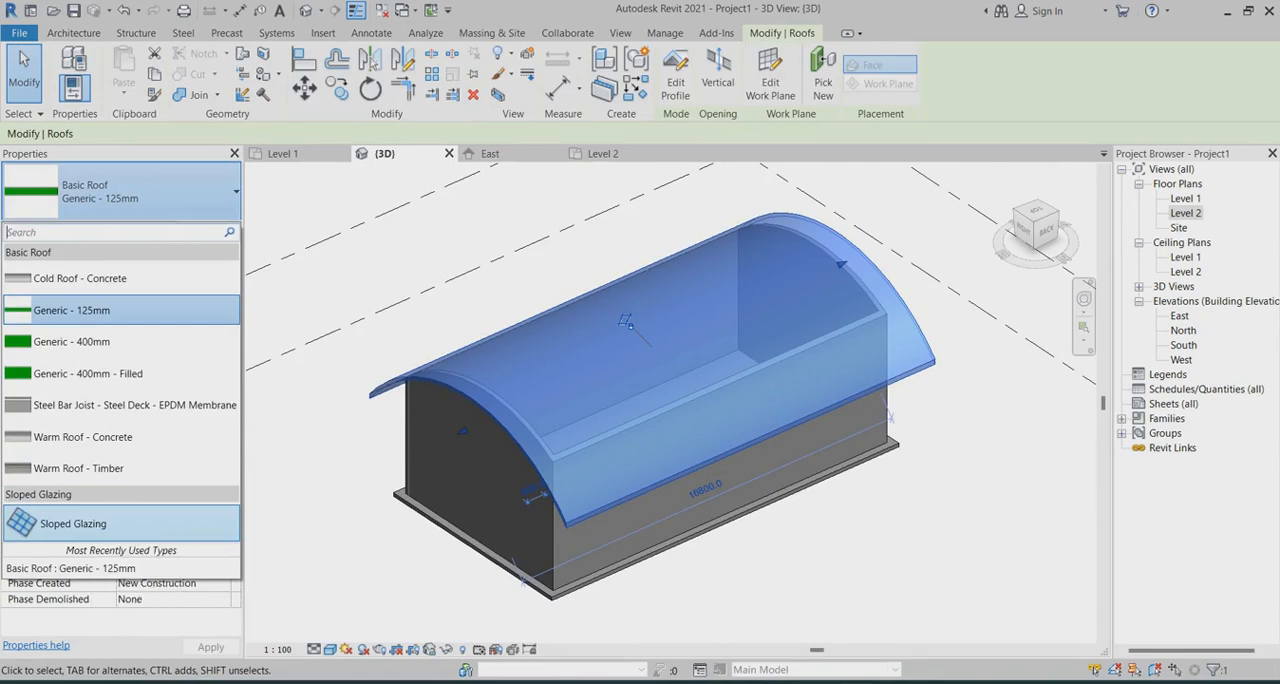
{"action": "left_click", "coordinate": [72, 523]}
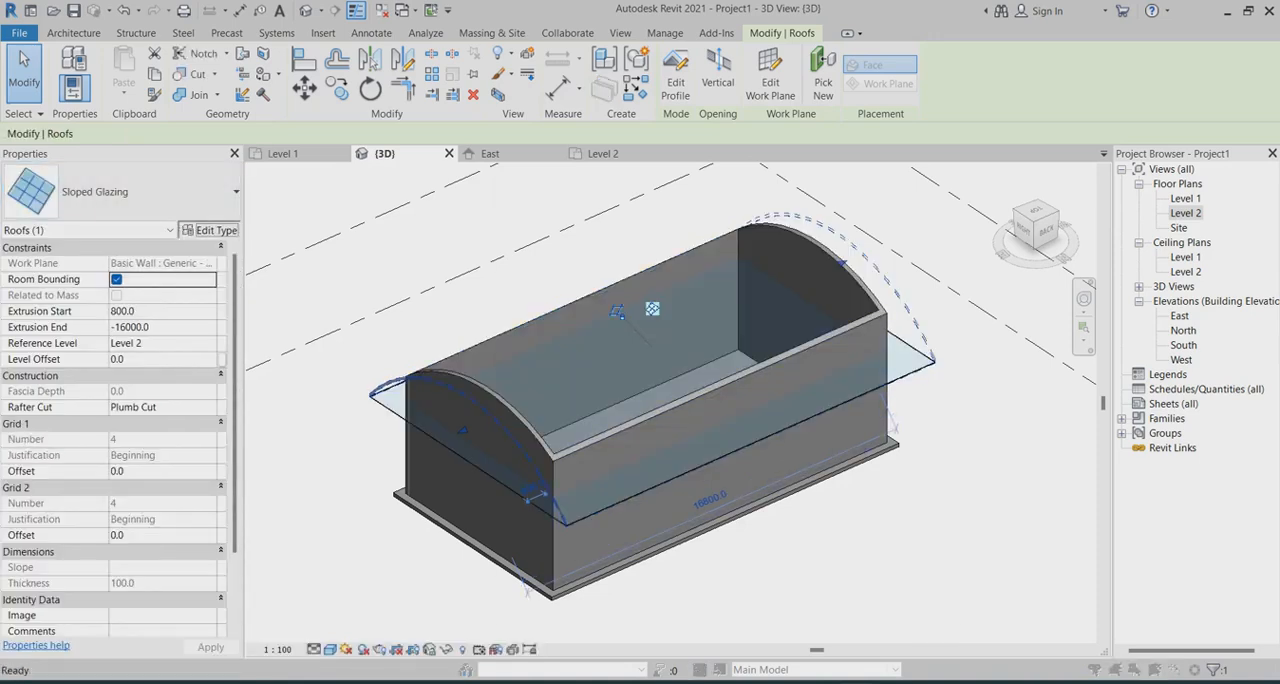
In the Sloped Glazing type properties, set the Grid 1 and Grid 2 layouts to Fixed Distance with 600 mm spacing
{"action": "left_click", "coordinate": [208, 229]}
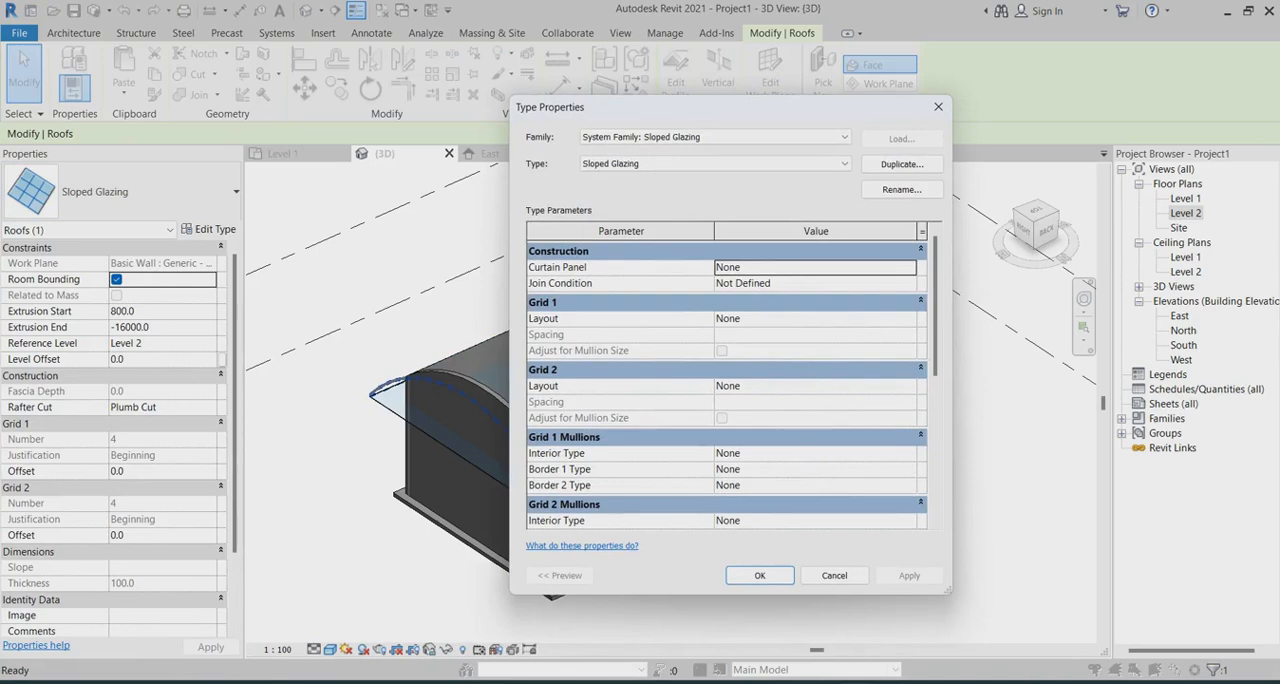
{"action": "left_click", "coordinate": [908, 318]}
{"action": "left_click", "coordinate": [908, 318]}
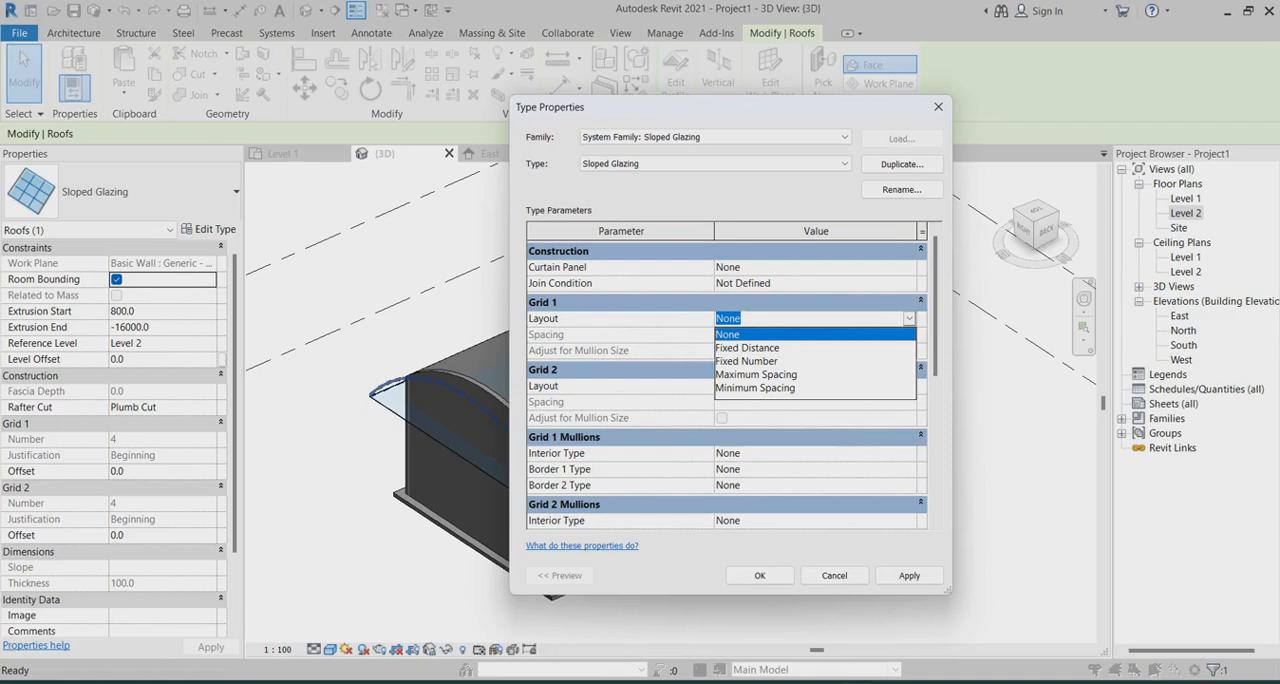
{"action": "left_click", "coordinate": [748, 348]}
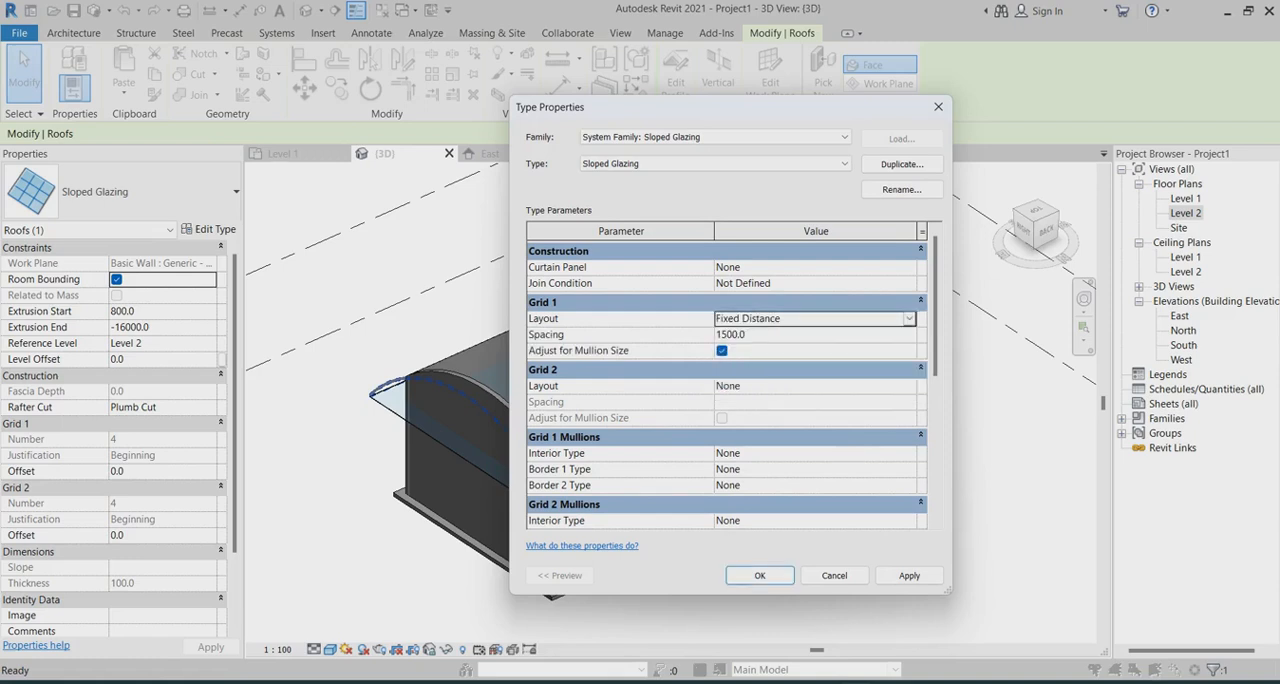
{"action": "left_click", "coordinate": [908, 386]}
{"action": "double_click", "coordinate": [731, 335]}
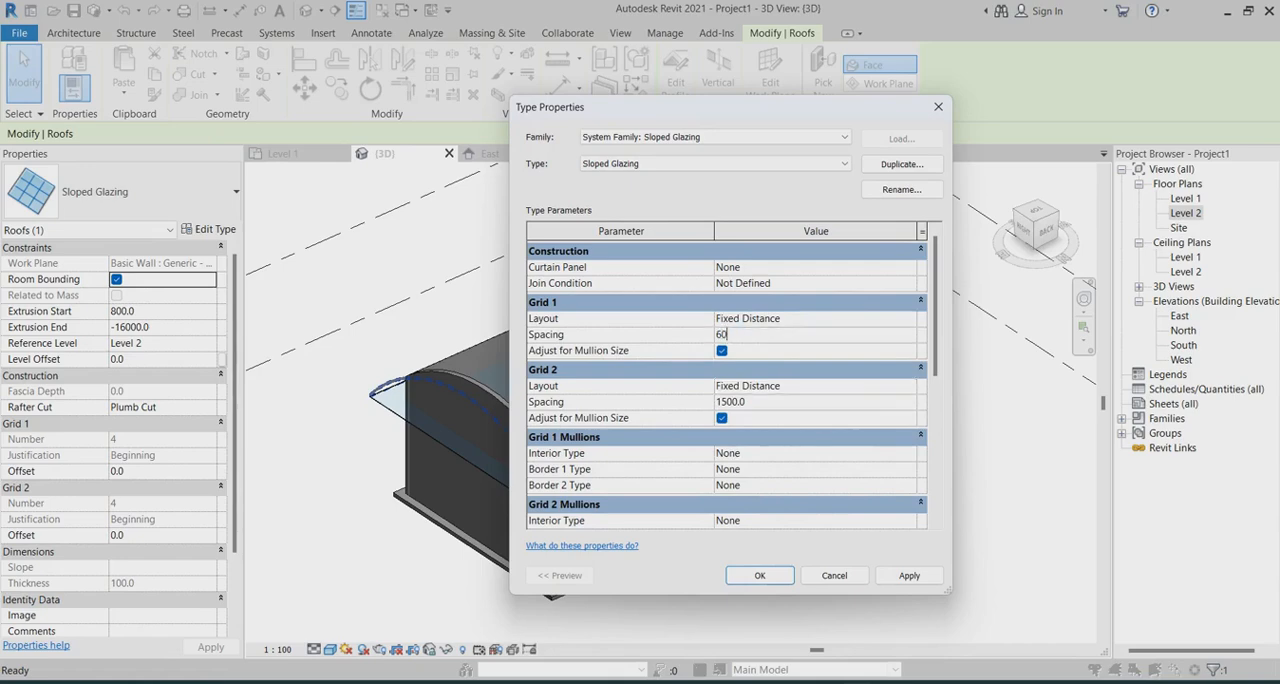
{"action": "double_click", "coordinate": [731, 402]}
Set the Grid 1 interior, border 1 and border 2 mullions to Rectangular Mullion : 50 x 150mm
{"action": "left_click", "coordinate": [908, 453]}
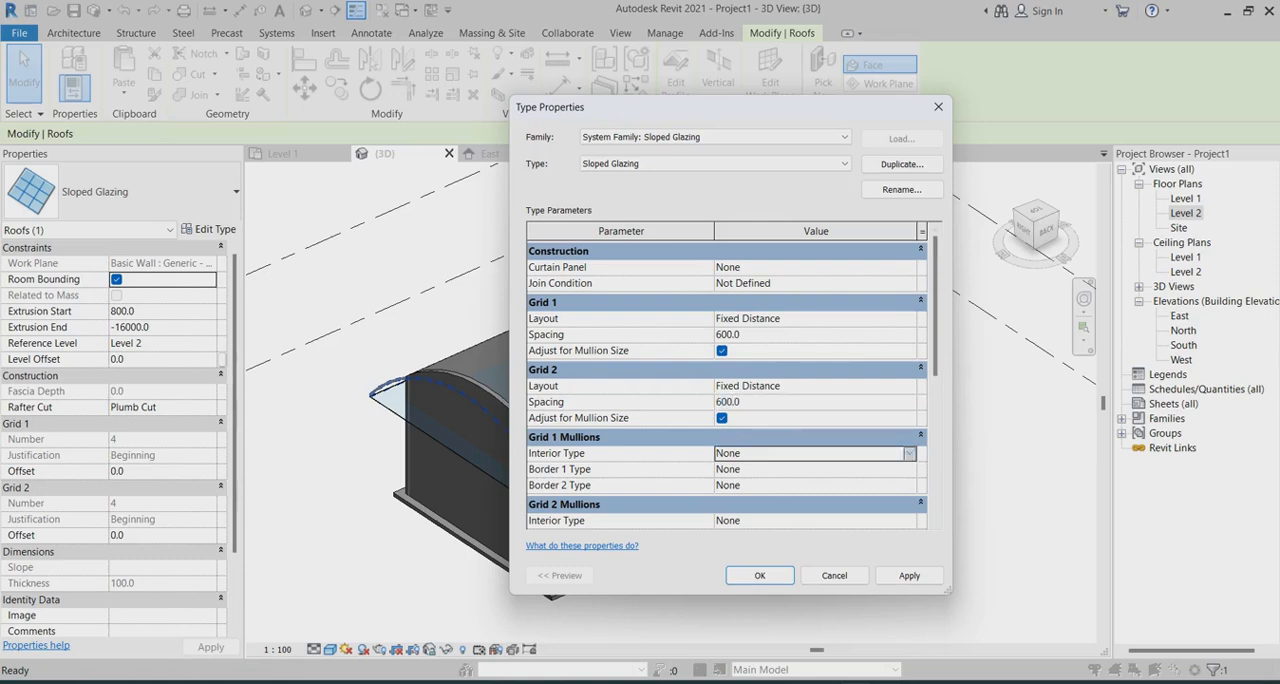
{"action": "left_click", "coordinate": [908, 453]}
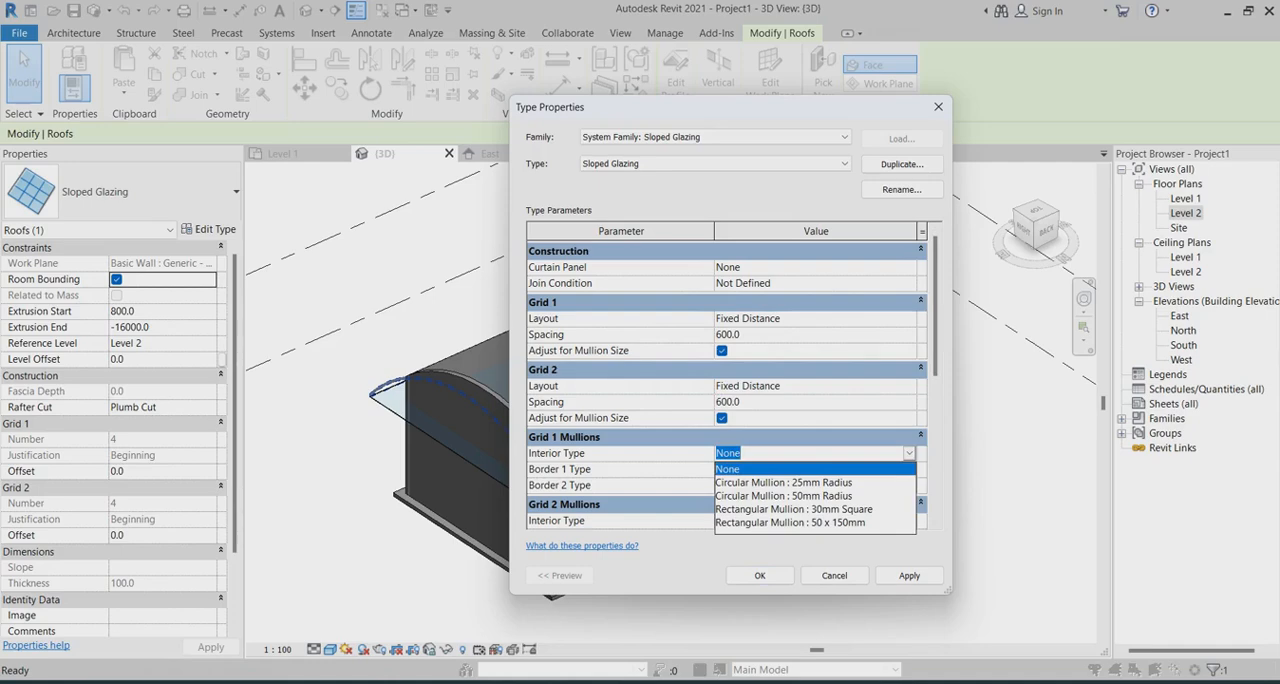
{"action": "left_click", "coordinate": [784, 496]}
{"action": "left_click", "coordinate": [909, 453]}
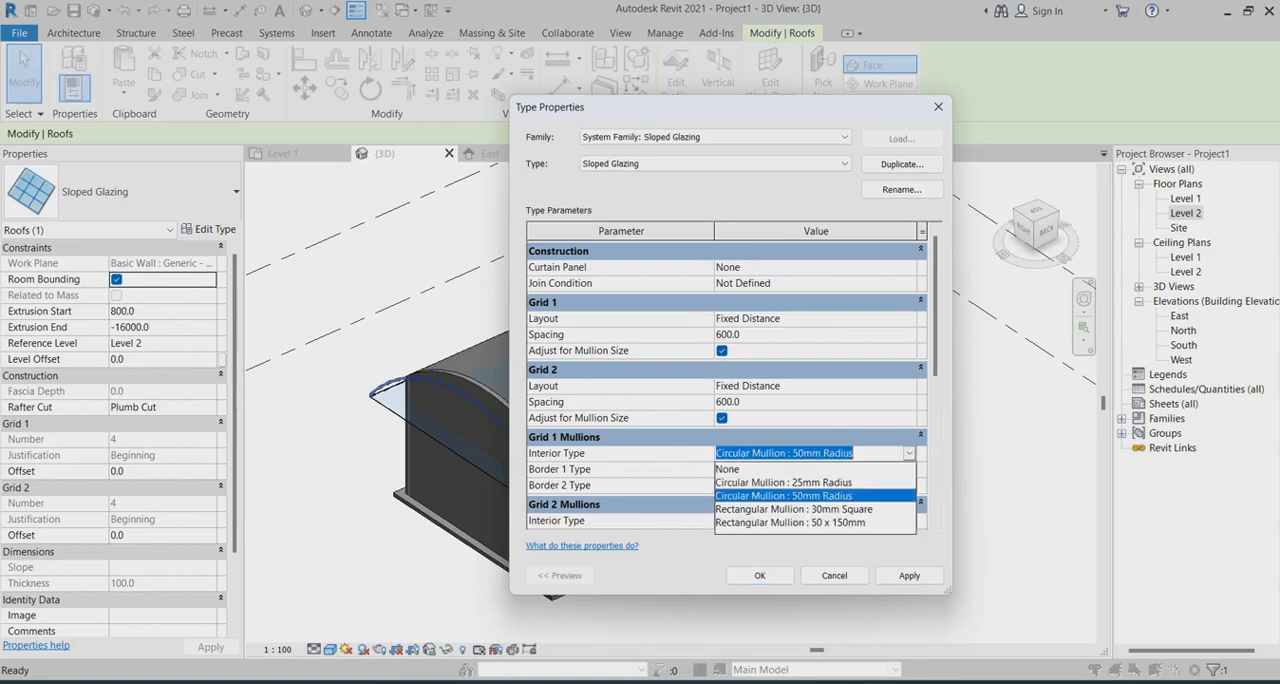
{"action": "left_click", "coordinate": [790, 522]}
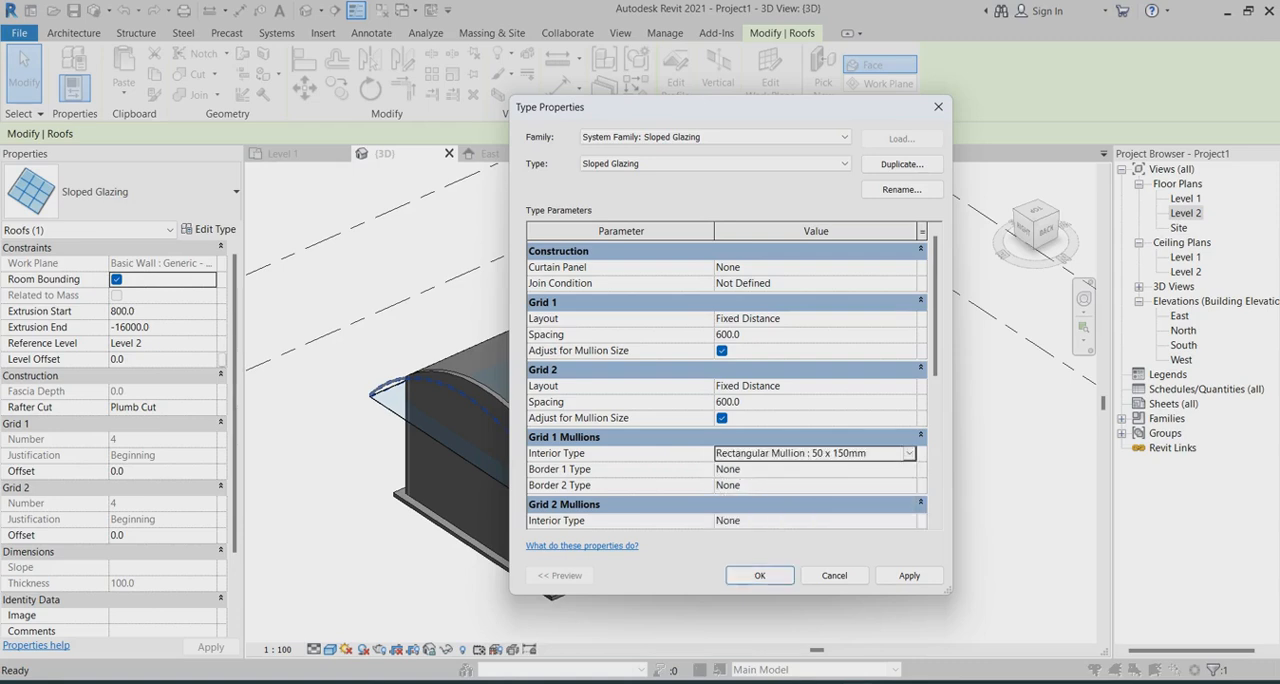
{"action": "left_click", "coordinate": [909, 469]}
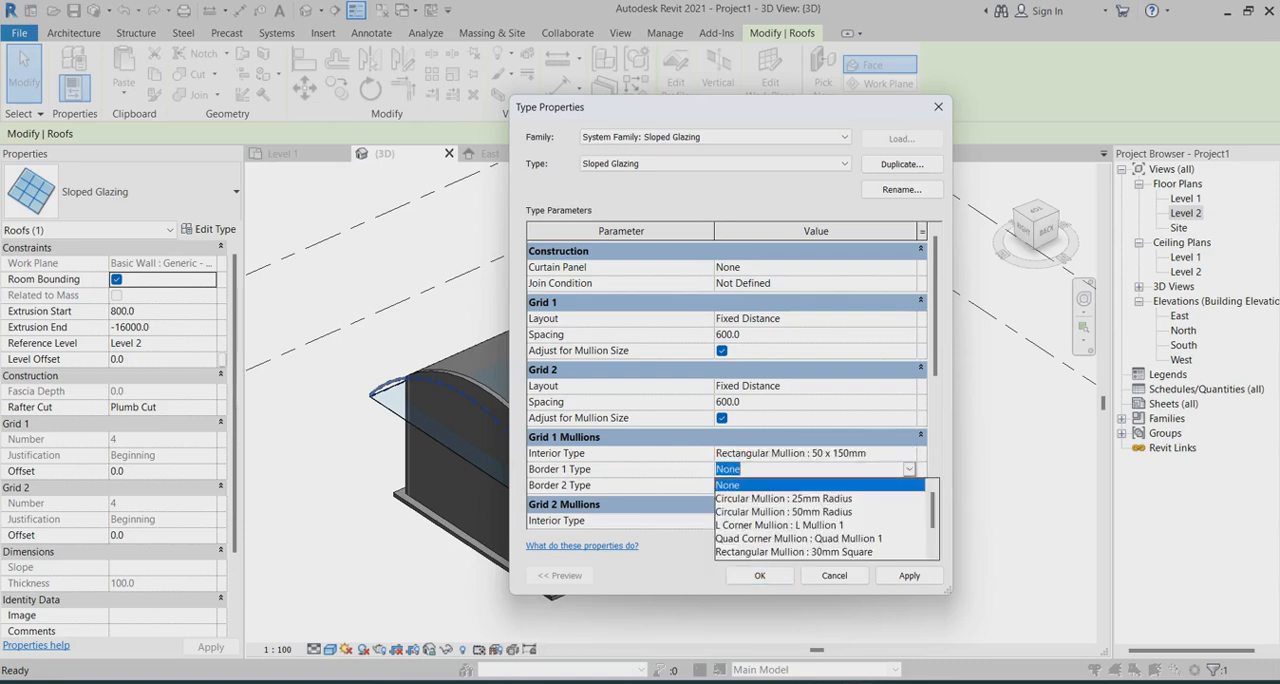
{"action": "scroll", "coordinate": [820, 518], "scroll_direction": "down", "scroll_amount": 1}
{"action": "left_click", "coordinate": [790, 525]}
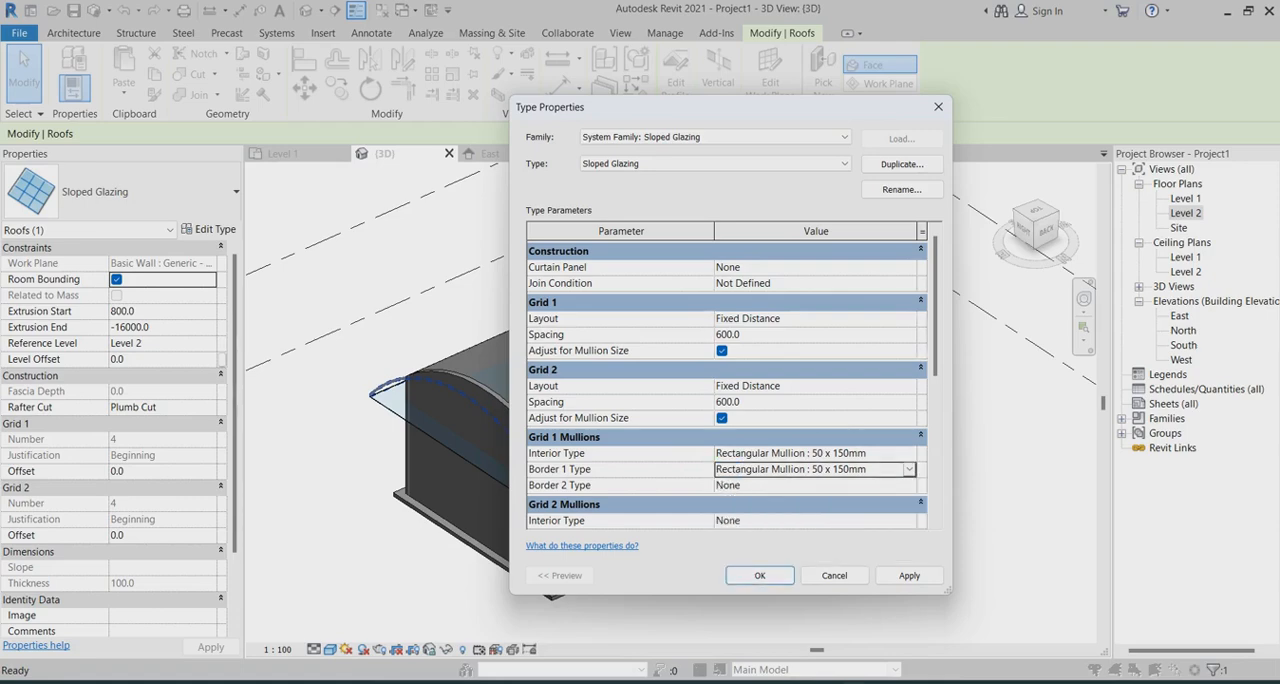
{"action": "left_click", "coordinate": [909, 485]}
{"action": "scroll", "coordinate": [820, 534], "scroll_direction": "down", "scroll_amount": 1}
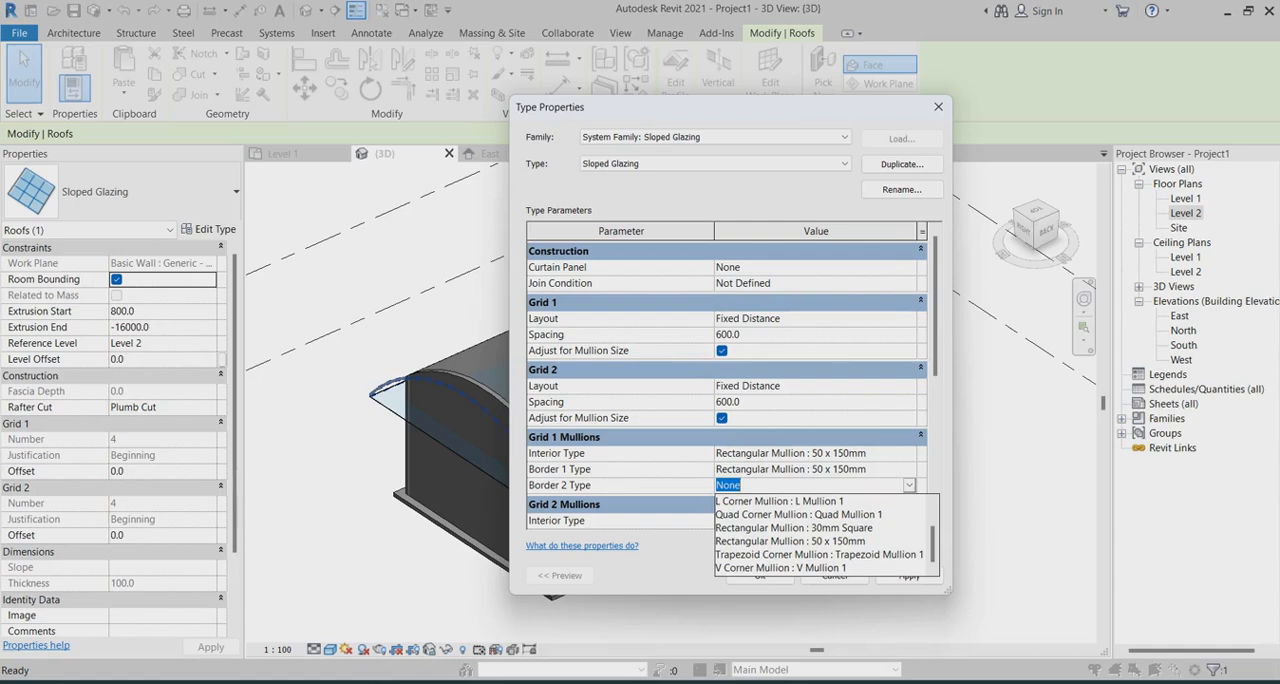
{"action": "left_click", "coordinate": [790, 541]}
Set the Grid 2 interior, border 1 and border 2 mullions to Rectangular Mullion : 50 x 150mm and apply the type changes
{"action": "scroll", "coordinate": [720, 400], "scroll_direction": "down", "scroll_amount": 2}
{"action": "left_click", "coordinate": [842, 402]}
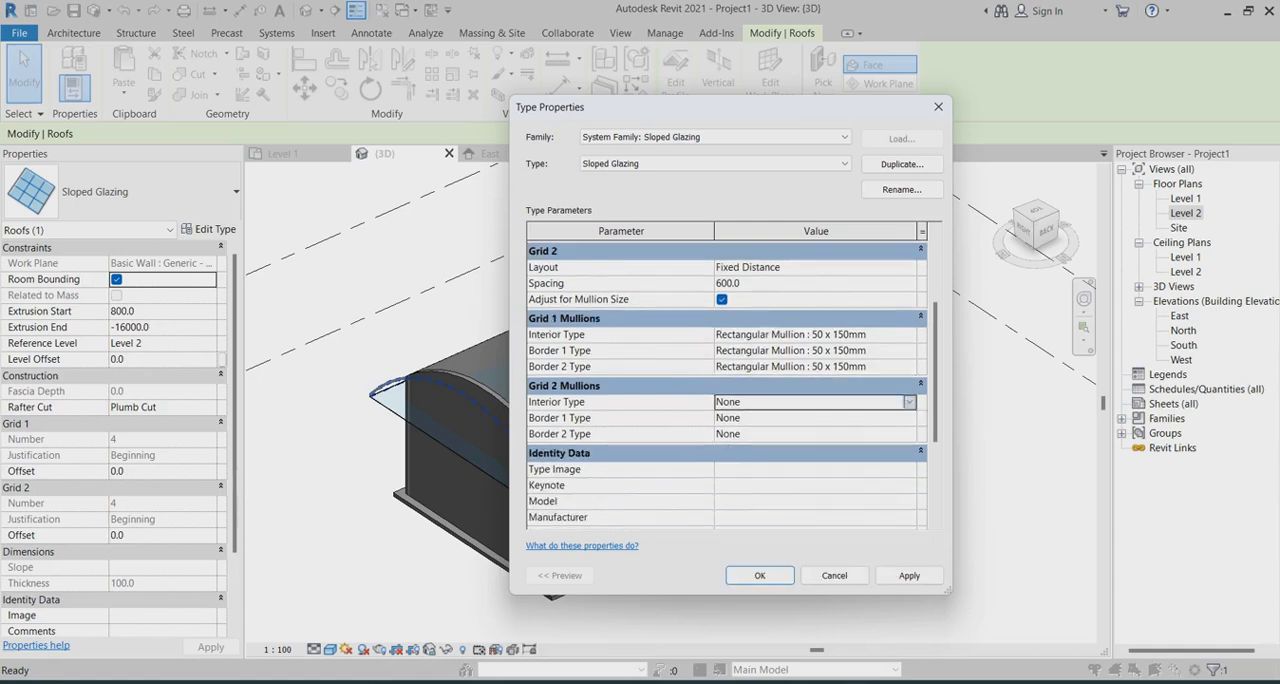
{"action": "left_click", "coordinate": [909, 402]}
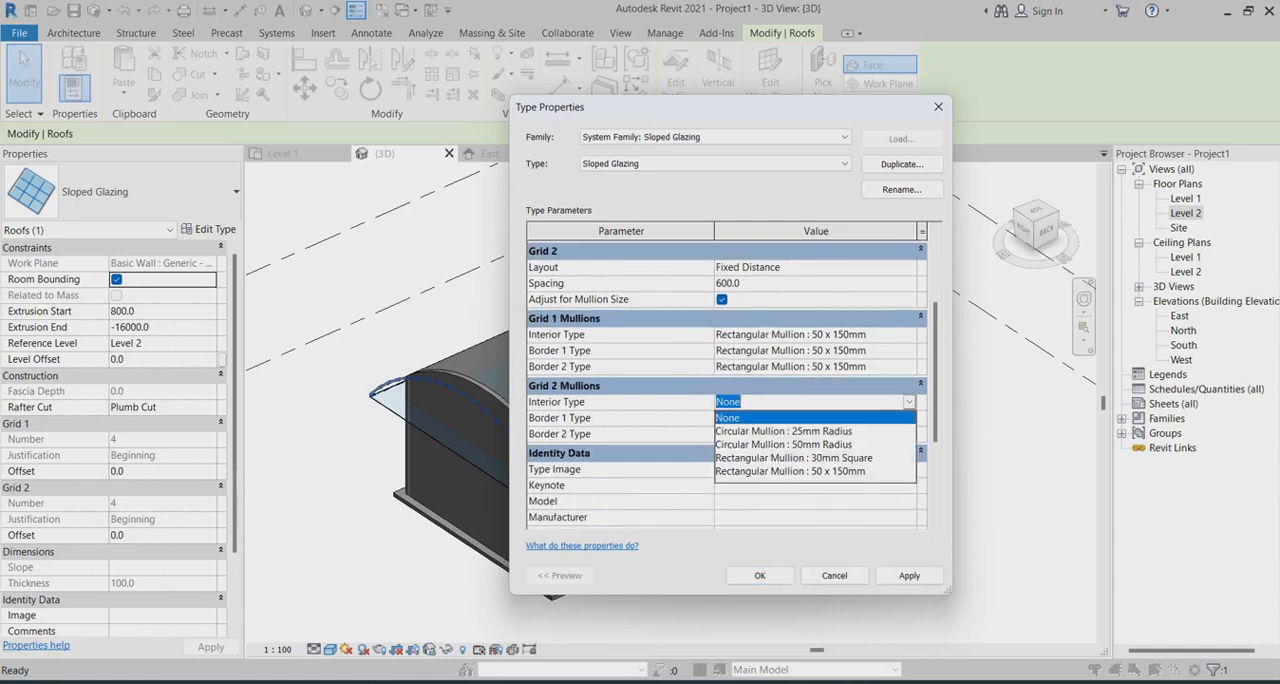
{"action": "left_click", "coordinate": [790, 471]}
{"action": "left_click", "coordinate": [909, 418]}
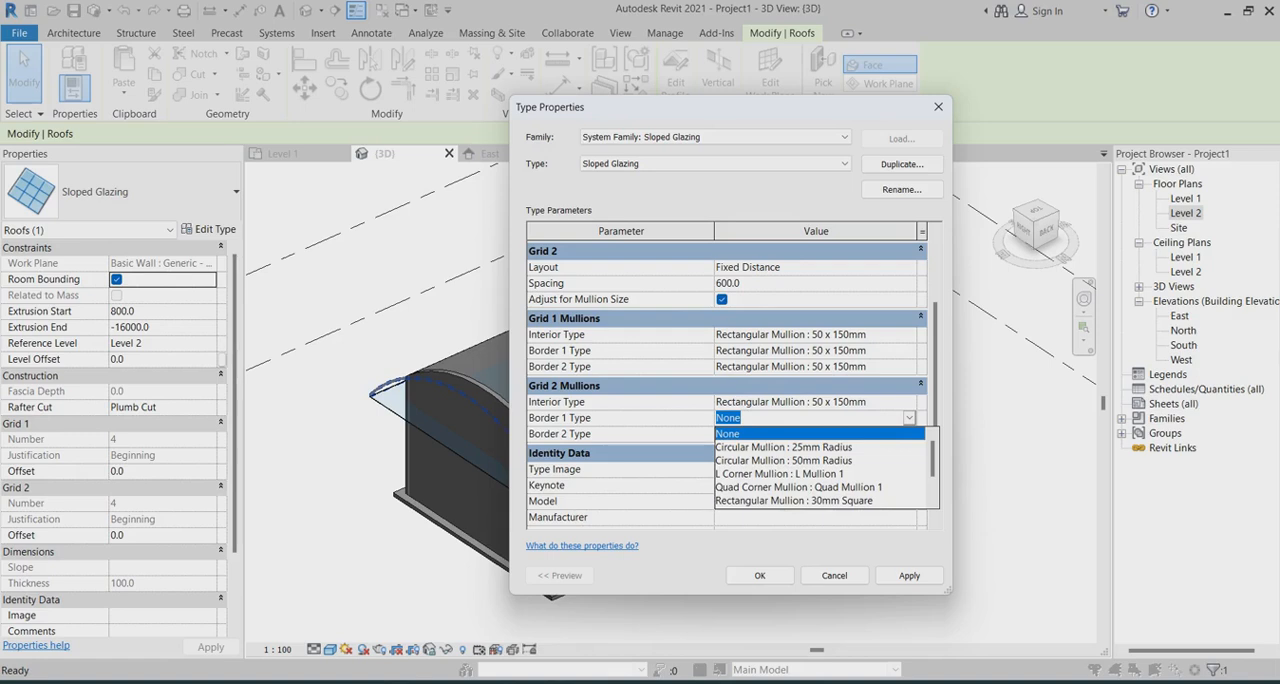
{"action": "scroll", "coordinate": [820, 467], "scroll_direction": "down", "scroll_amount": 1}
{"action": "left_click", "coordinate": [790, 473]}
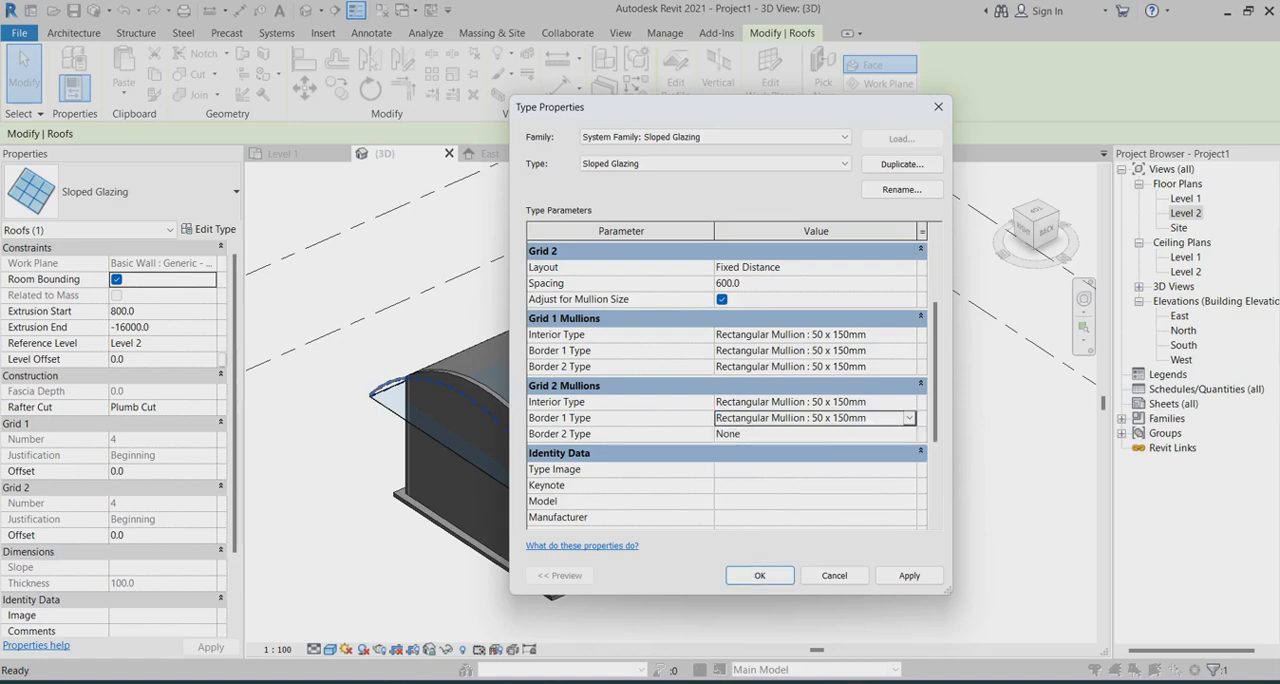
{"action": "left_click", "coordinate": [909, 434]}
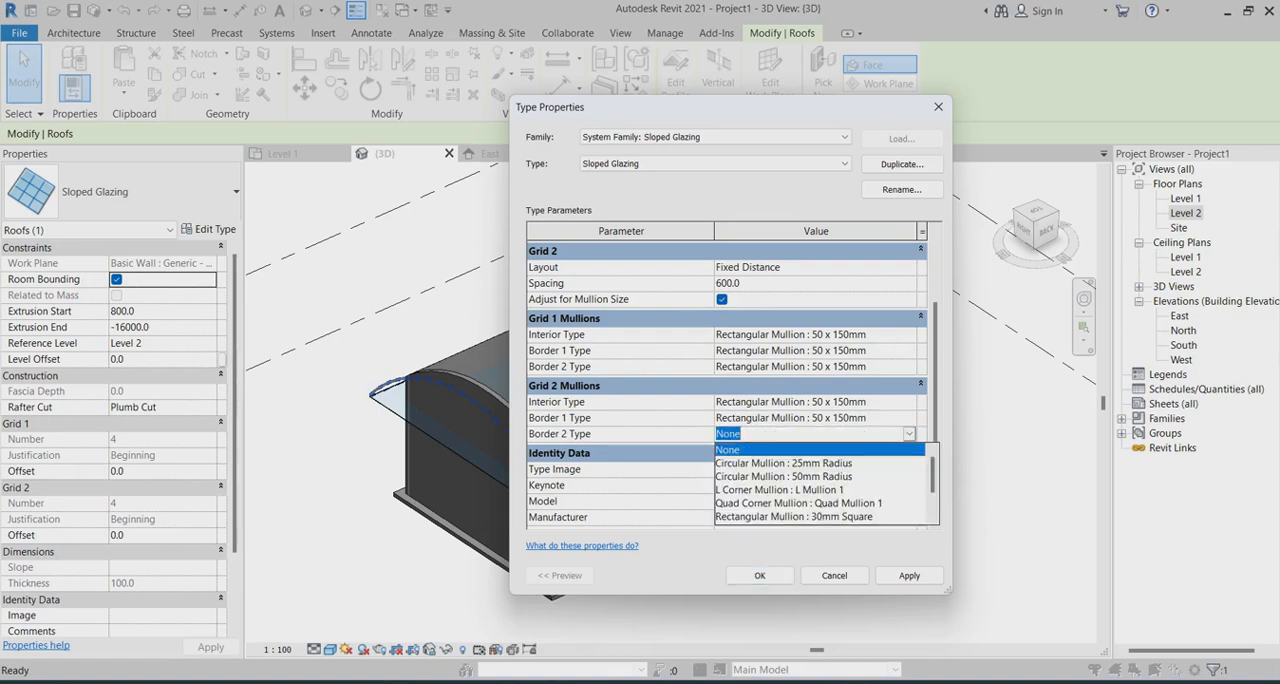
{"action": "scroll", "coordinate": [820, 483], "scroll_direction": "down", "scroll_amount": 1}
{"action": "left_click", "coordinate": [790, 490]}
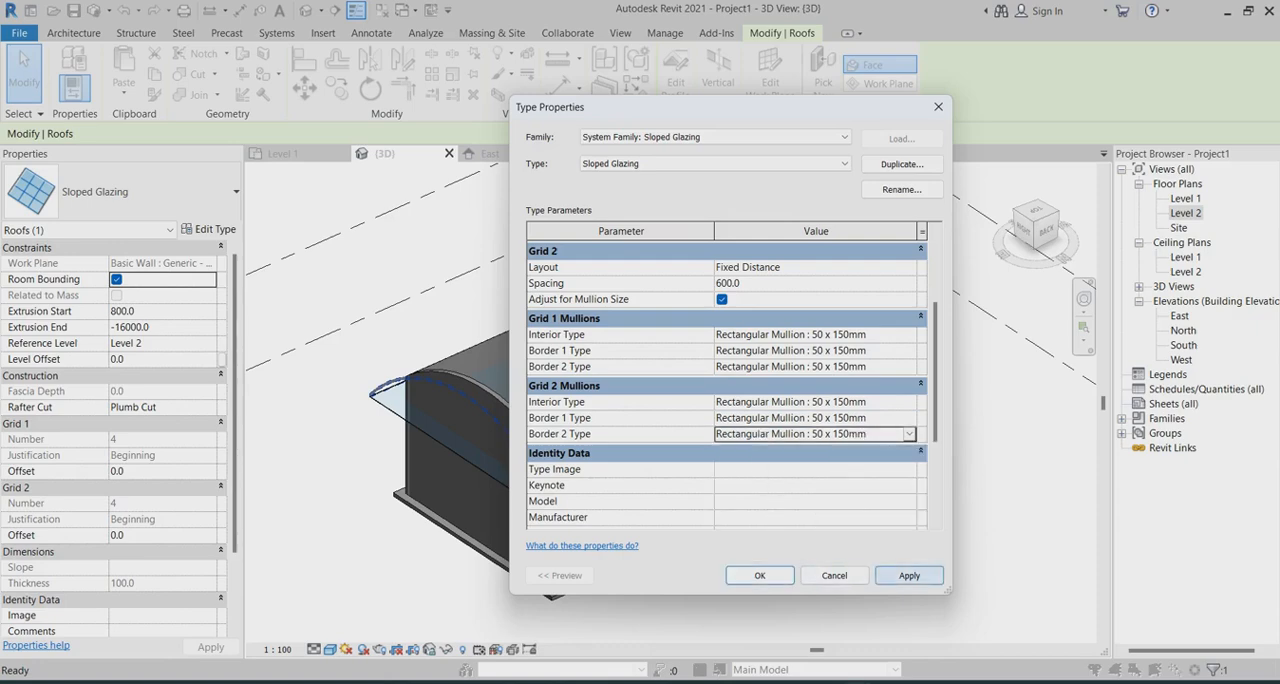
{"action": "left_click", "coordinate": [909, 576]}
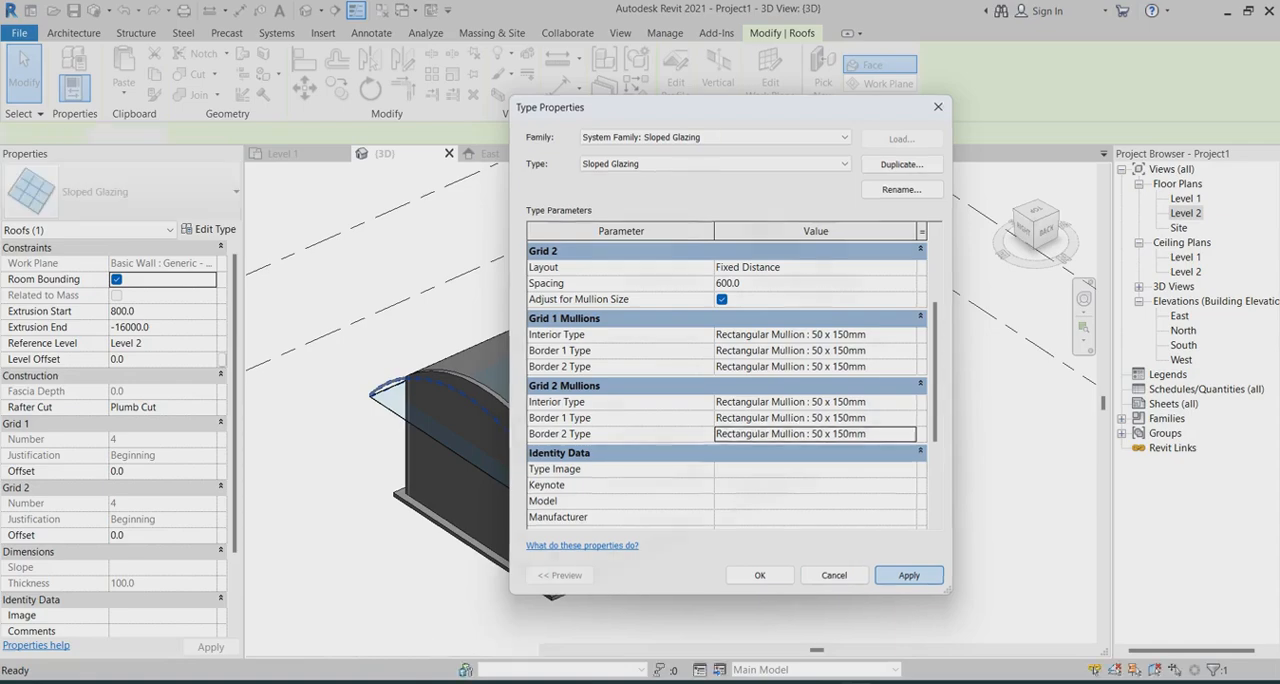
{"action": "left_click", "coordinate": [760, 576]}
{"action": "key", "text": "Escape"}
Examine the mullion grid across the curved glazed roof, both overall and close up at the eave edge
{"action": "scroll", "coordinate": [635, 325], "scroll_direction": "up", "scroll_amount": 3}
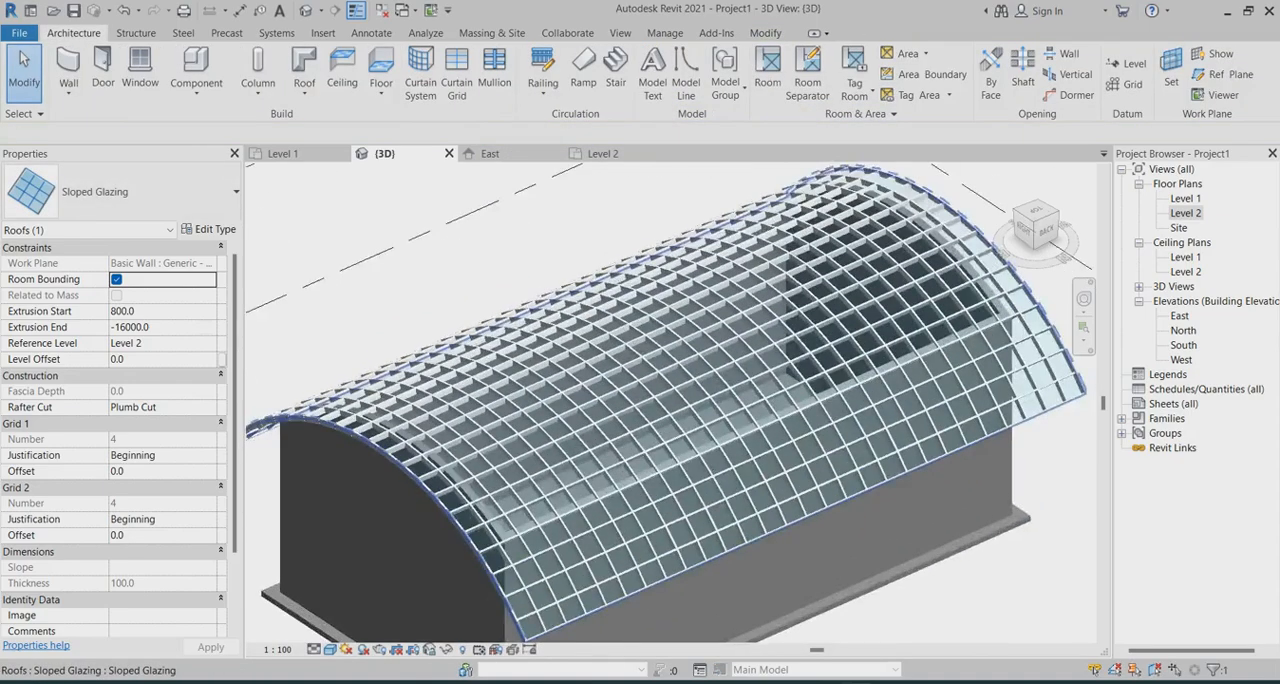
{"action": "scroll", "coordinate": [638, 330], "scroll_direction": "down", "scroll_amount": 2}
{"action": "middle_click_drag", "start_coordinate": [690, 500], "coordinate": [657, 488]}
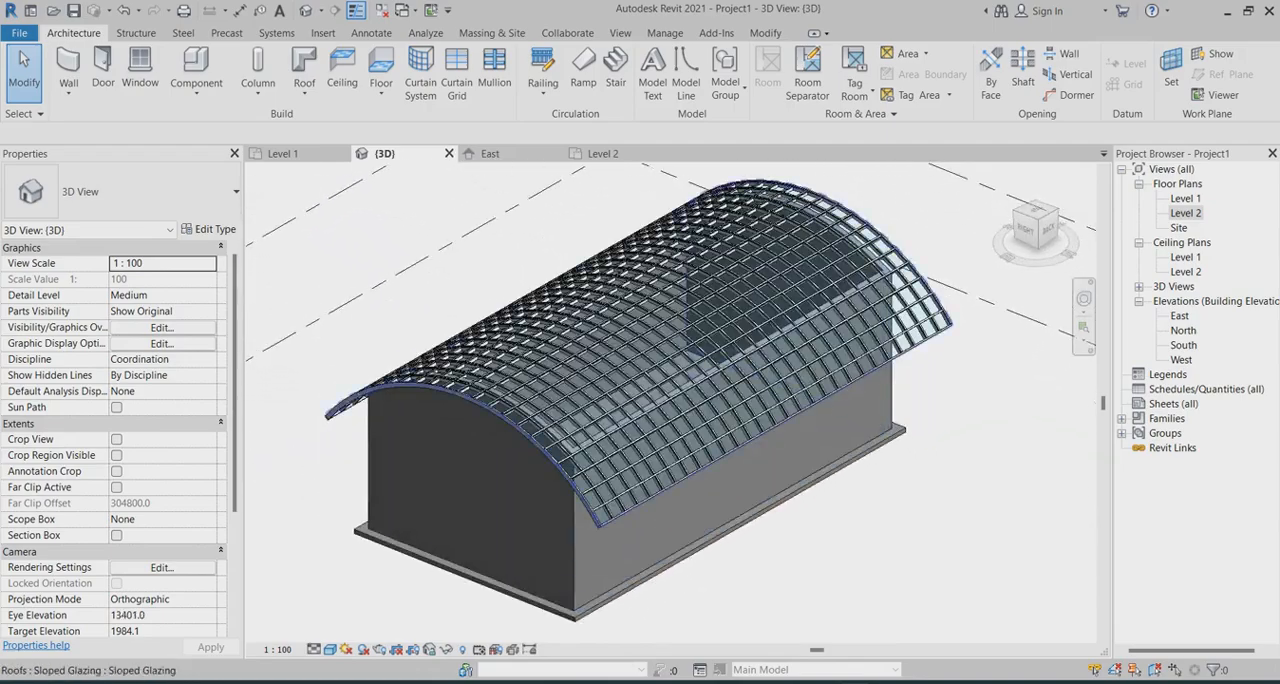
{"action": "scroll", "coordinate": [657, 488], "scroll_direction": "up", "scroll_amount": 6}
{"action": "scroll", "coordinate": [657, 488], "scroll_direction": "down", "scroll_amount": 6}
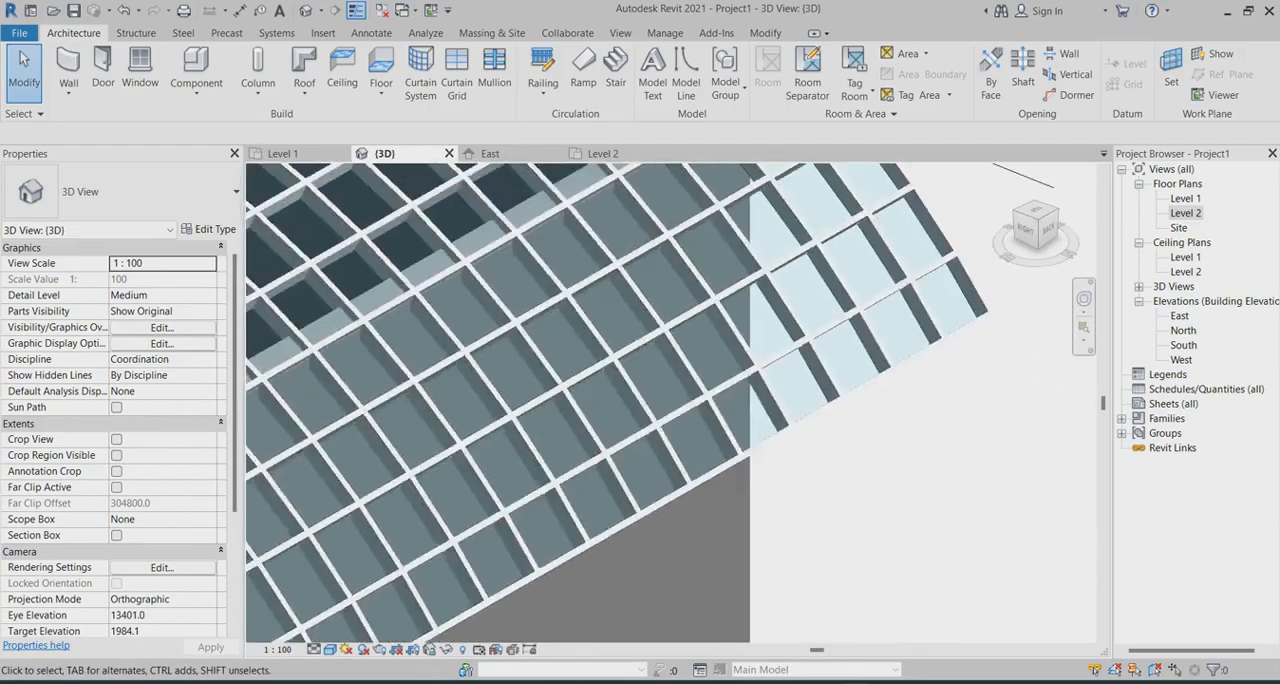
{"action": "scroll", "coordinate": [582, 427], "scroll_direction": "down", "scroll_amount": 3}
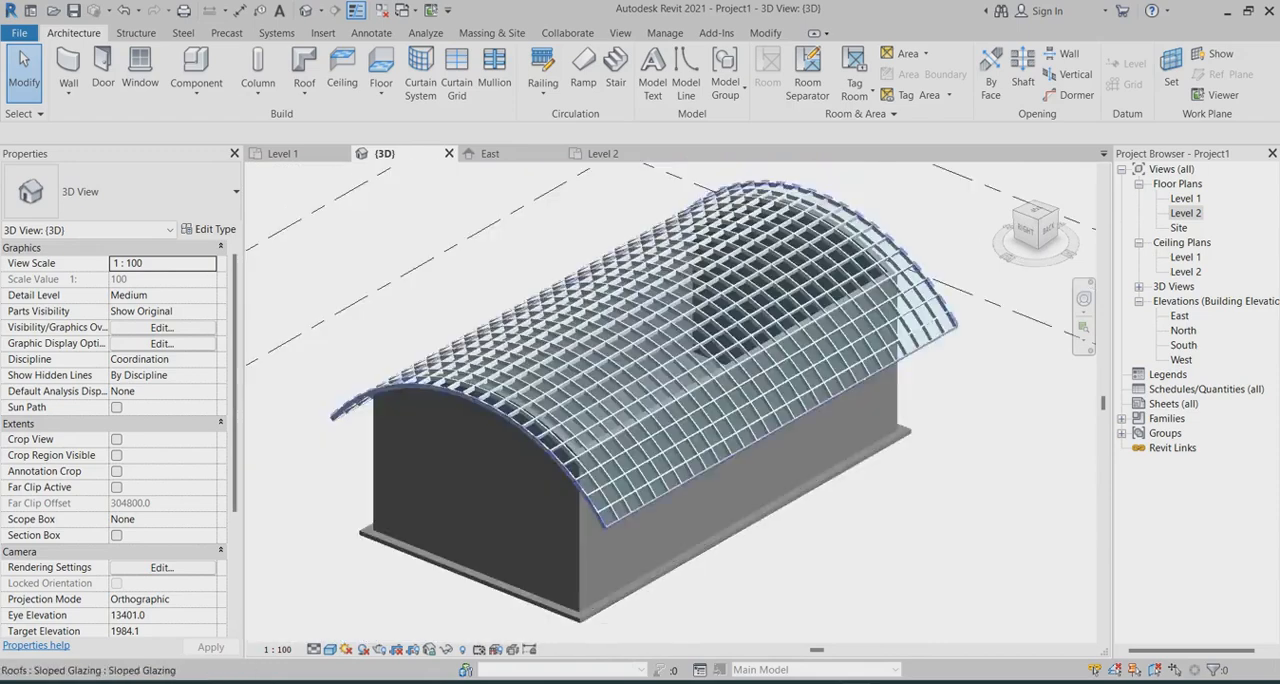
Select the glazed curtain panel at the roof's lower front corner and set its type offset to 0
{"action": "scroll", "coordinate": [582, 427], "scroll_direction": "up", "scroll_amount": 8}
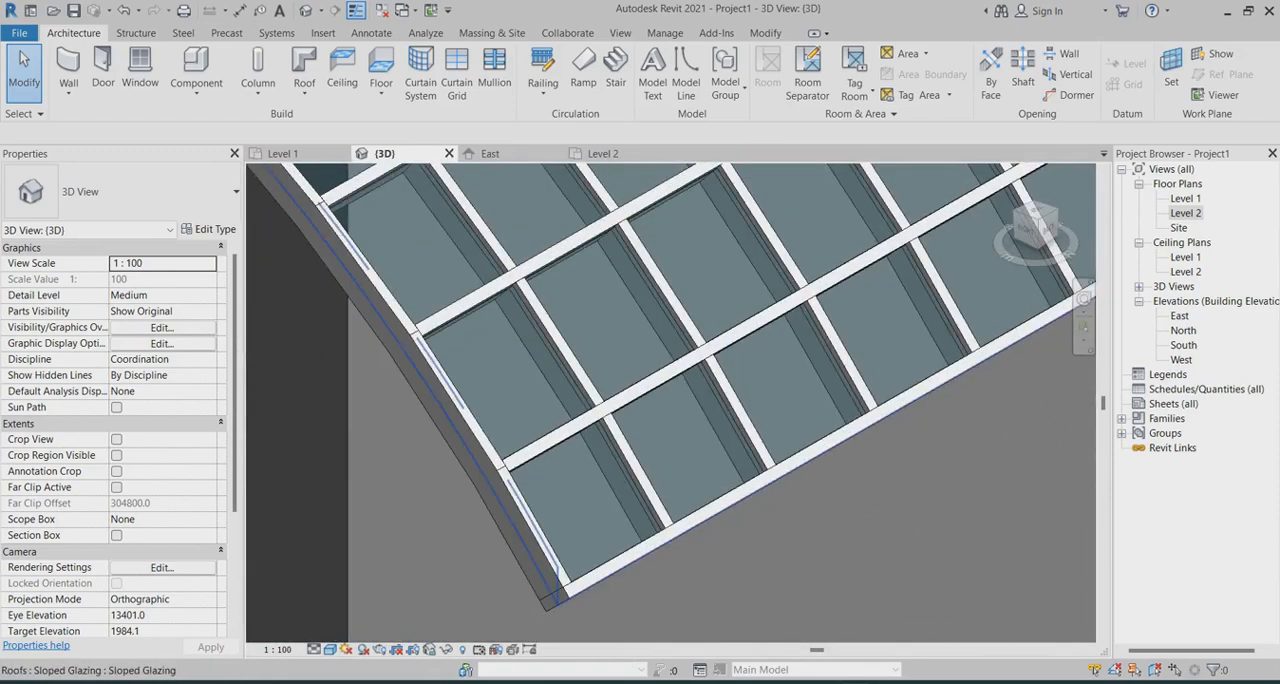
{"action": "key", "text": "Tab"}
{"action": "left_click", "coordinate": [592, 432]}
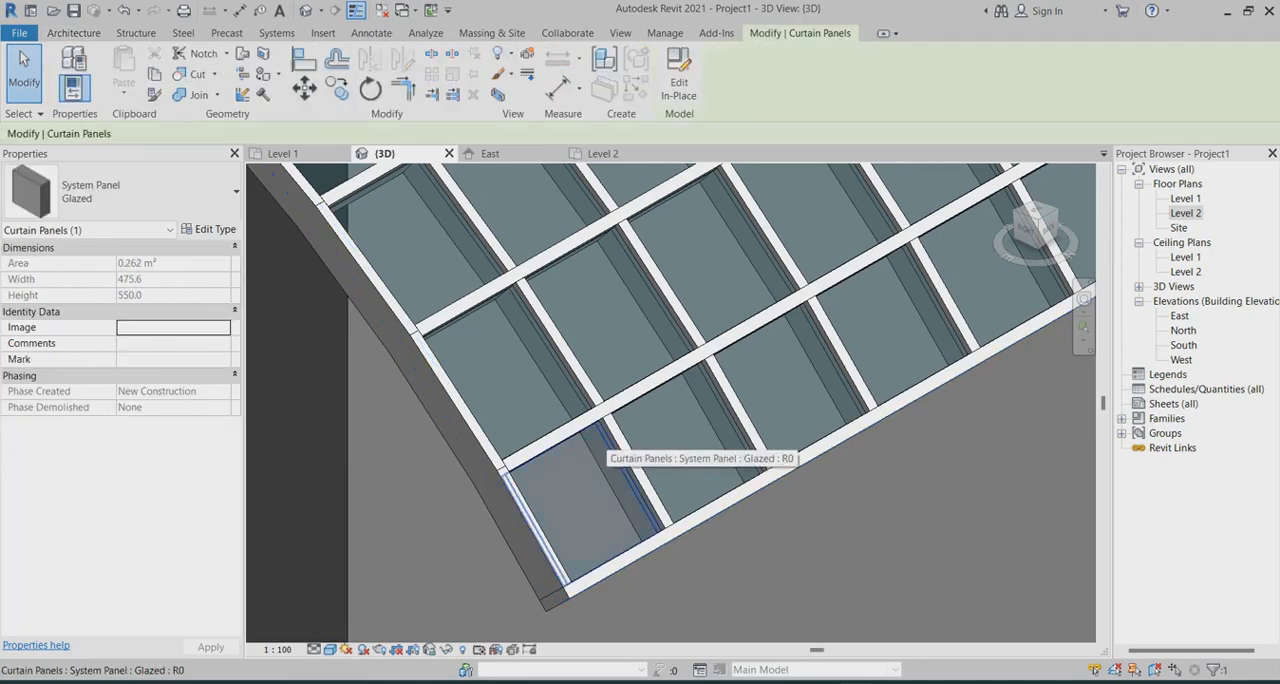
{"action": "scroll", "coordinate": [590, 470], "scroll_direction": "down", "scroll_amount": 4}
{"action": "scroll", "coordinate": [590, 470], "scroll_direction": "up", "scroll_amount": 2}
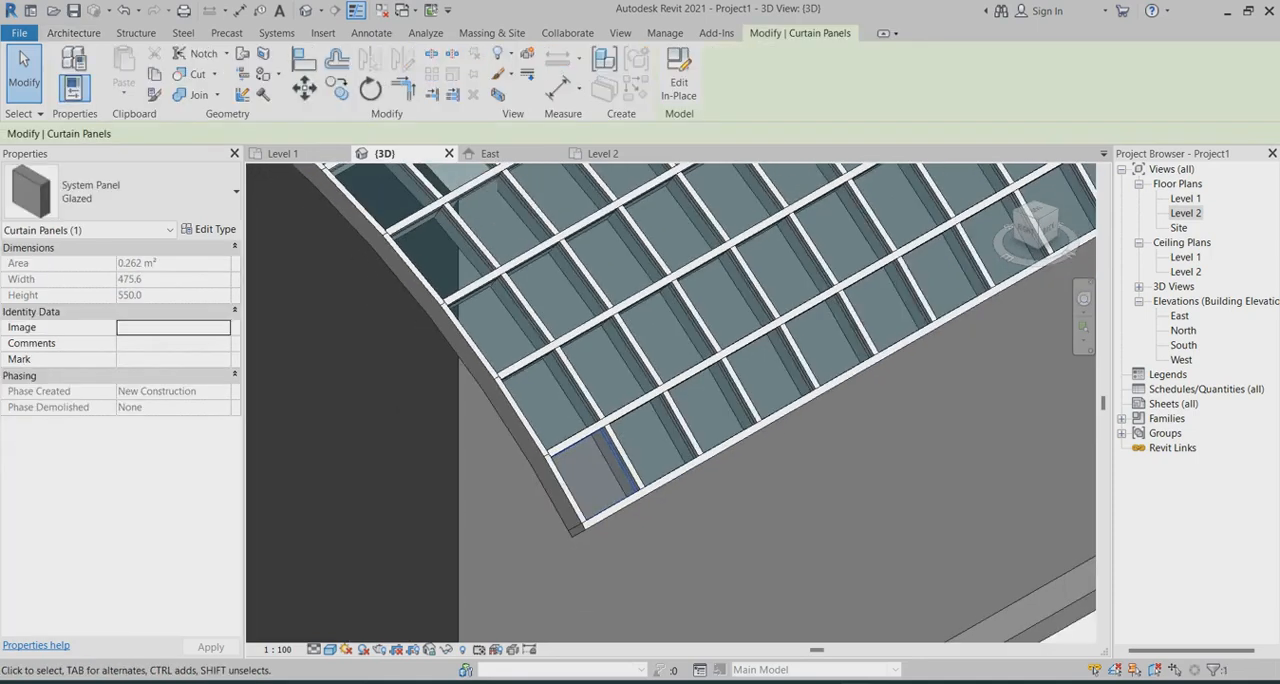
{"action": "left_click", "coordinate": [210, 230]}
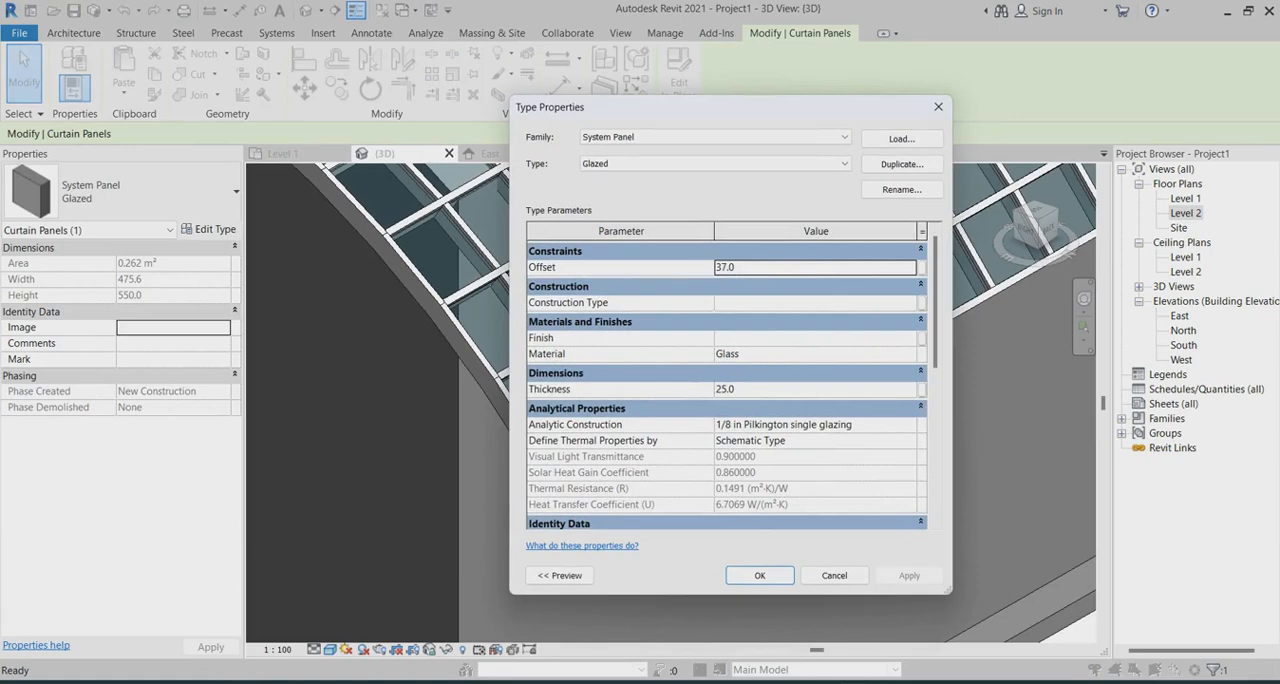
{"action": "left_click", "coordinate": [765, 267]}
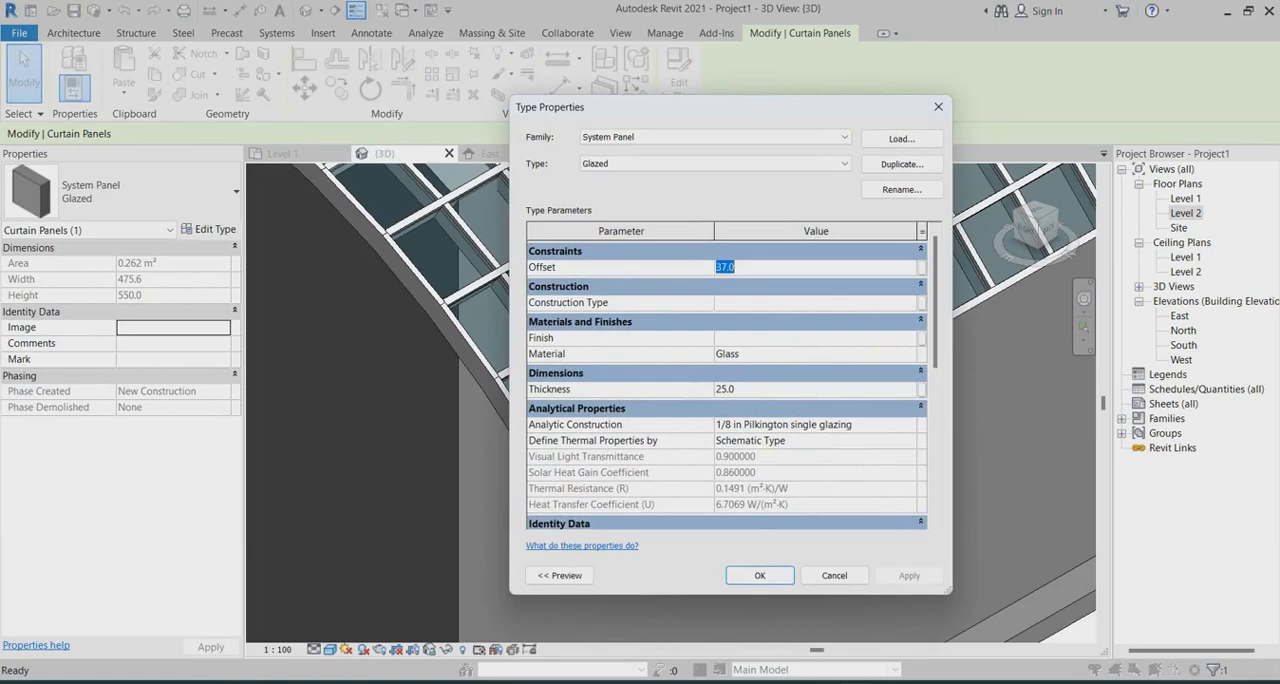
{"action": "scroll", "coordinate": [727, 383], "scroll_direction": "down", "scroll_amount": 1}
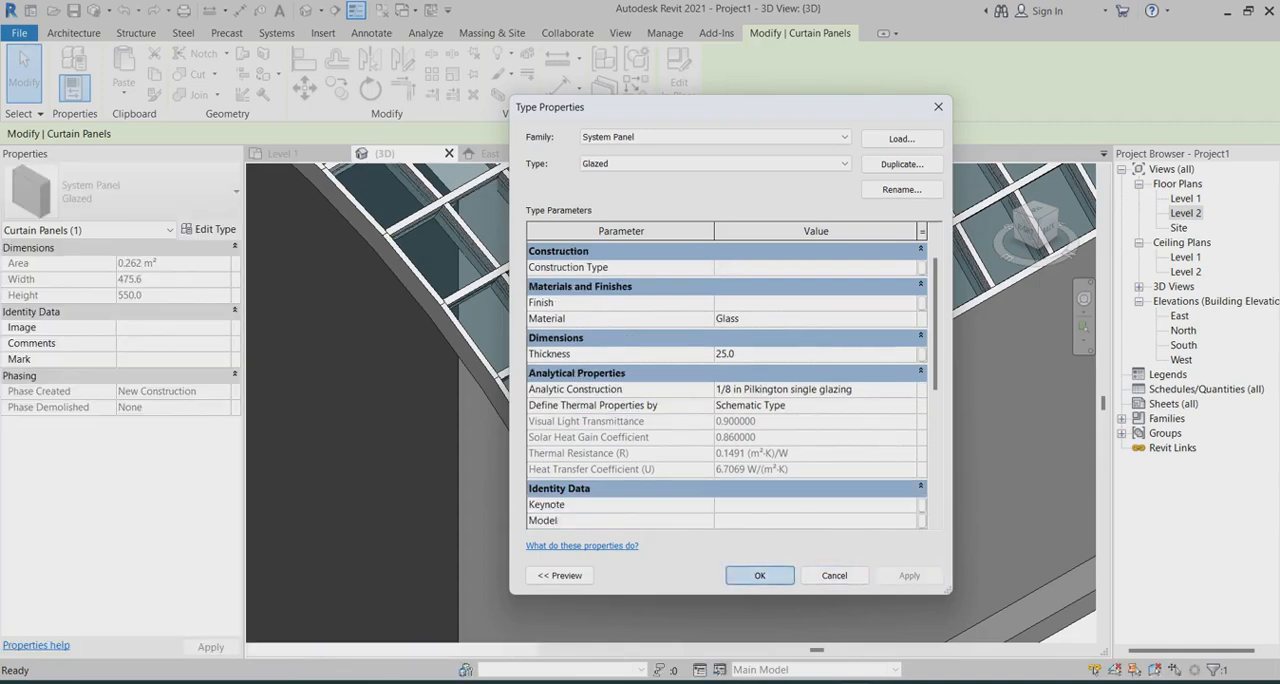
{"action": "left_click", "coordinate": [760, 575]}
Inspect closely how the corner glazed panel sits within the depth of its surrounding mullions
{"action": "scroll", "coordinate": [615, 477], "scroll_direction": "up", "scroll_amount": 10}
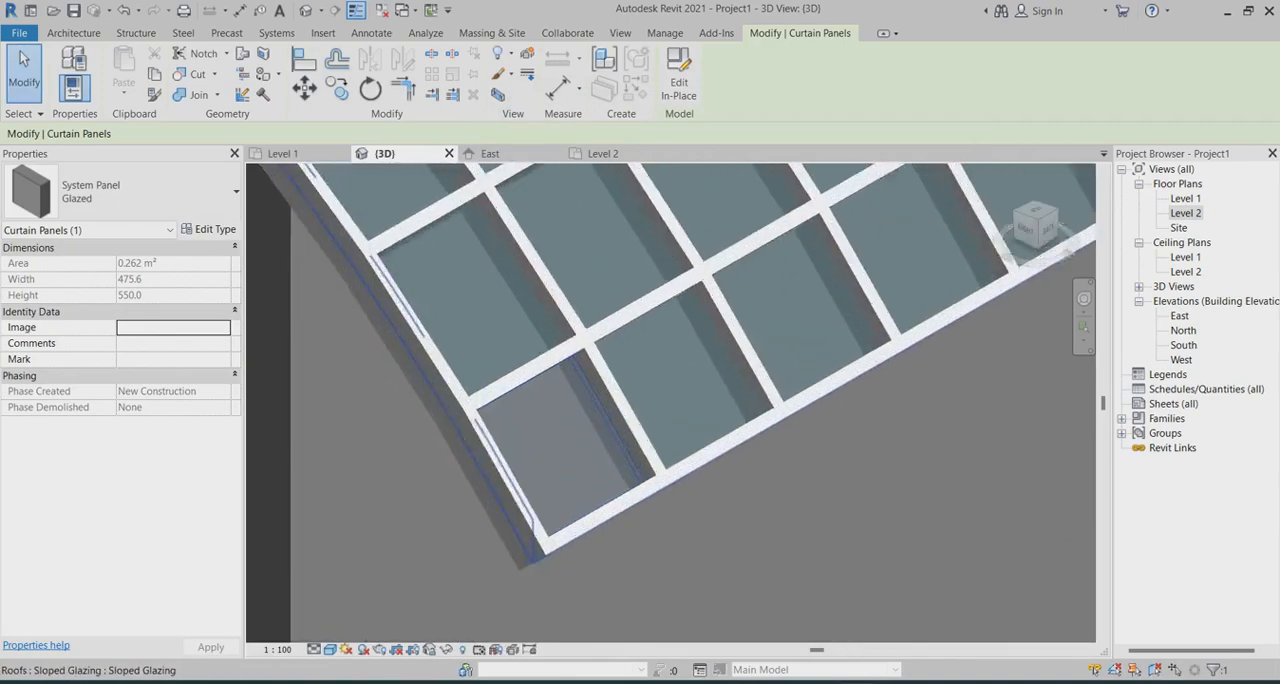
{"action": "scroll", "coordinate": [580, 340], "scroll_direction": "up", "scroll_amount": 1}
{"action": "scroll", "coordinate": [580, 330], "scroll_direction": "up", "scroll_amount": 2}
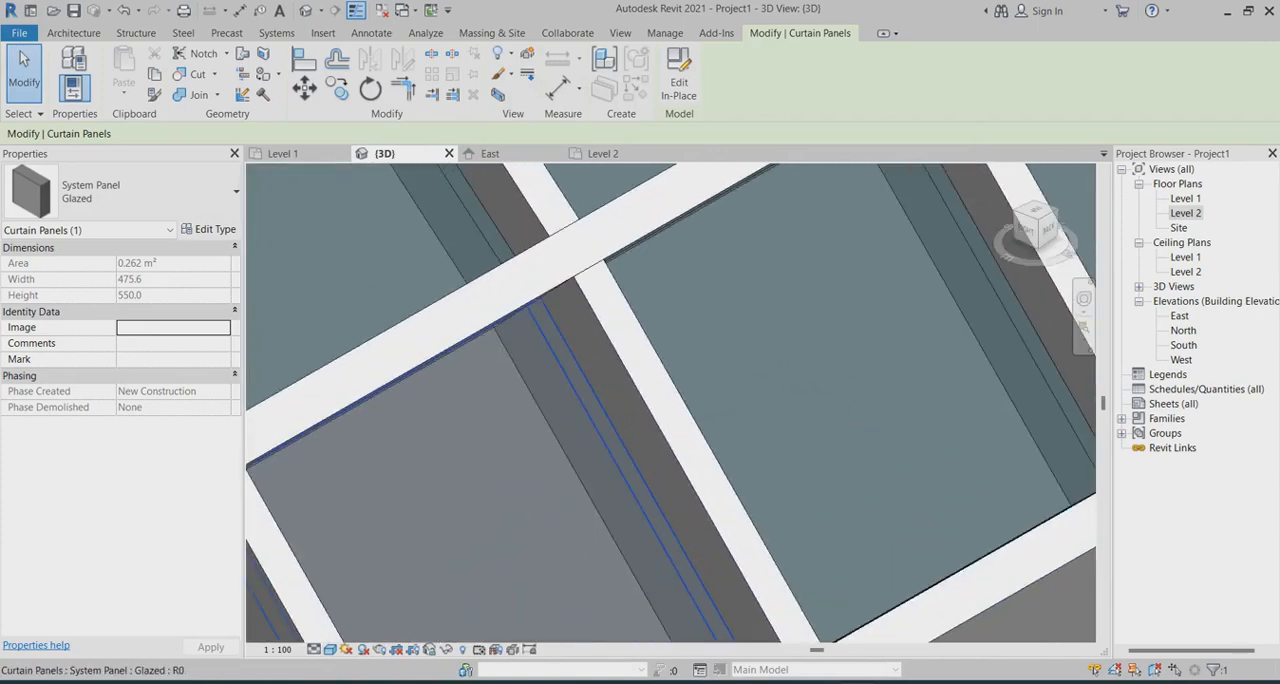
{"action": "scroll", "coordinate": [580, 330], "scroll_direction": "up", "scroll_amount": 3}
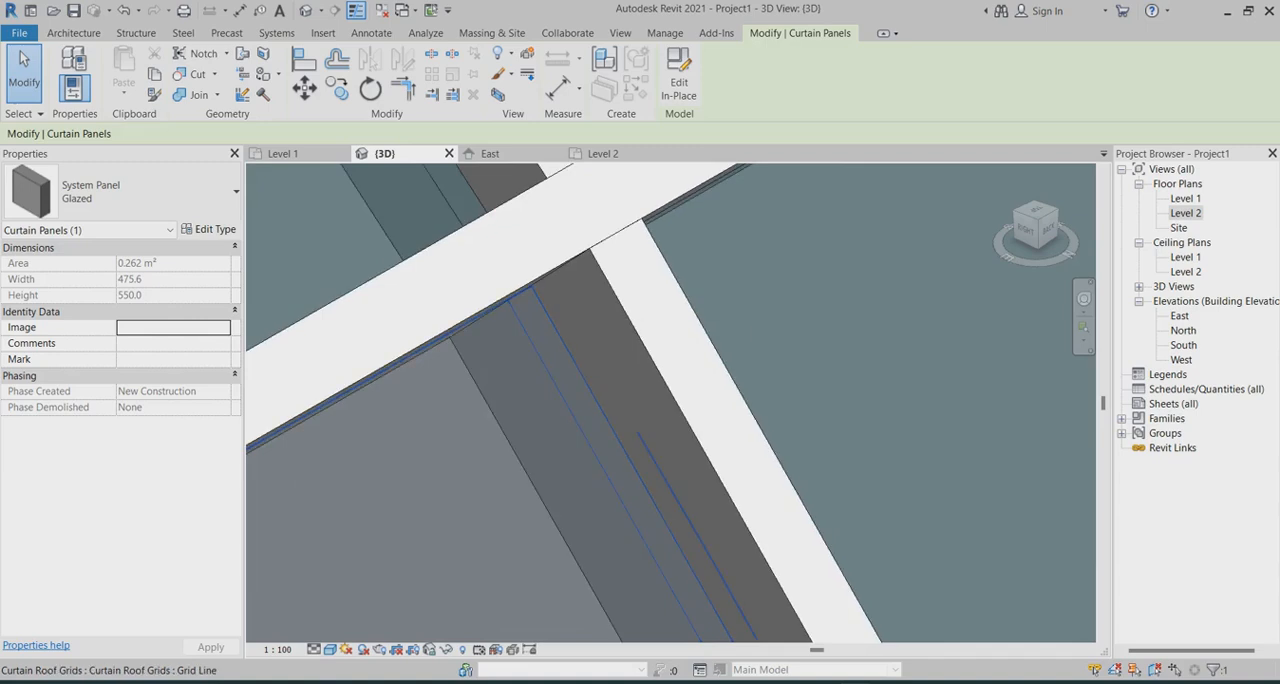
{"action": "left_click", "coordinate": [540, 318]}
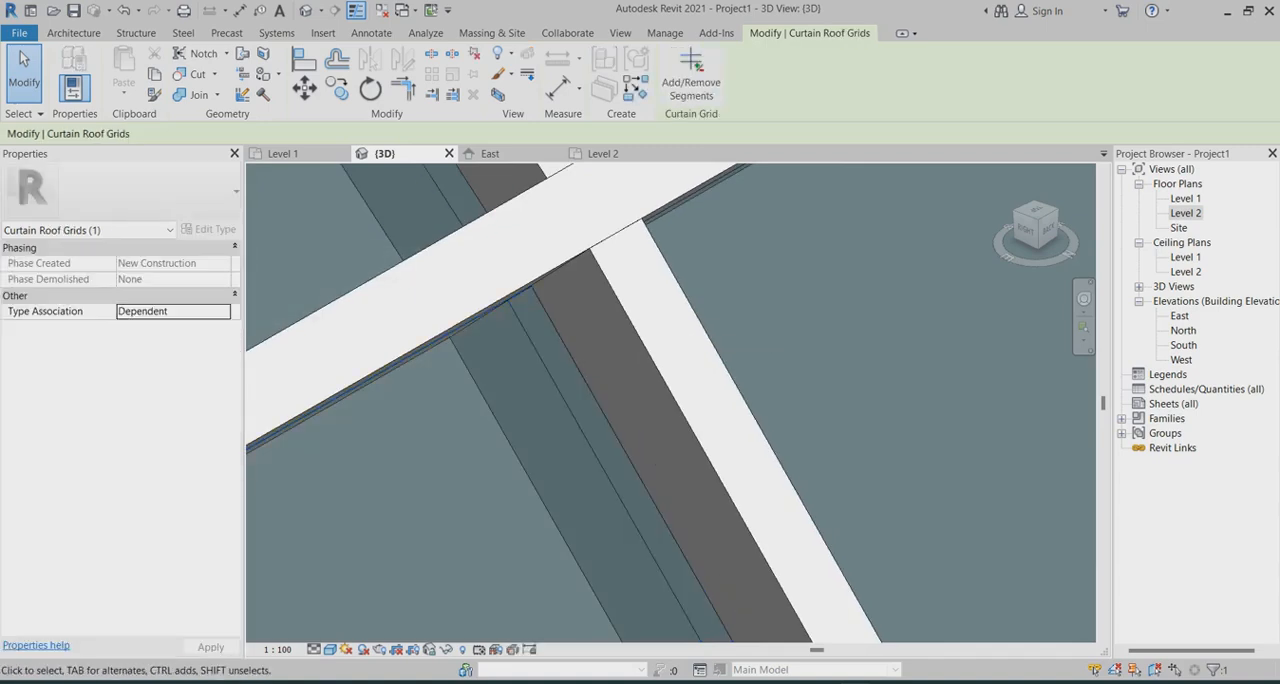
{"action": "scroll", "coordinate": [567, 357], "scroll_direction": "down", "scroll_amount": 2}
{"action": "key", "text": "Escape"}
Reselect the corner glazed panel and set the System Panel Glazed type's offset to 50
{"action": "key", "text": "Tab"}
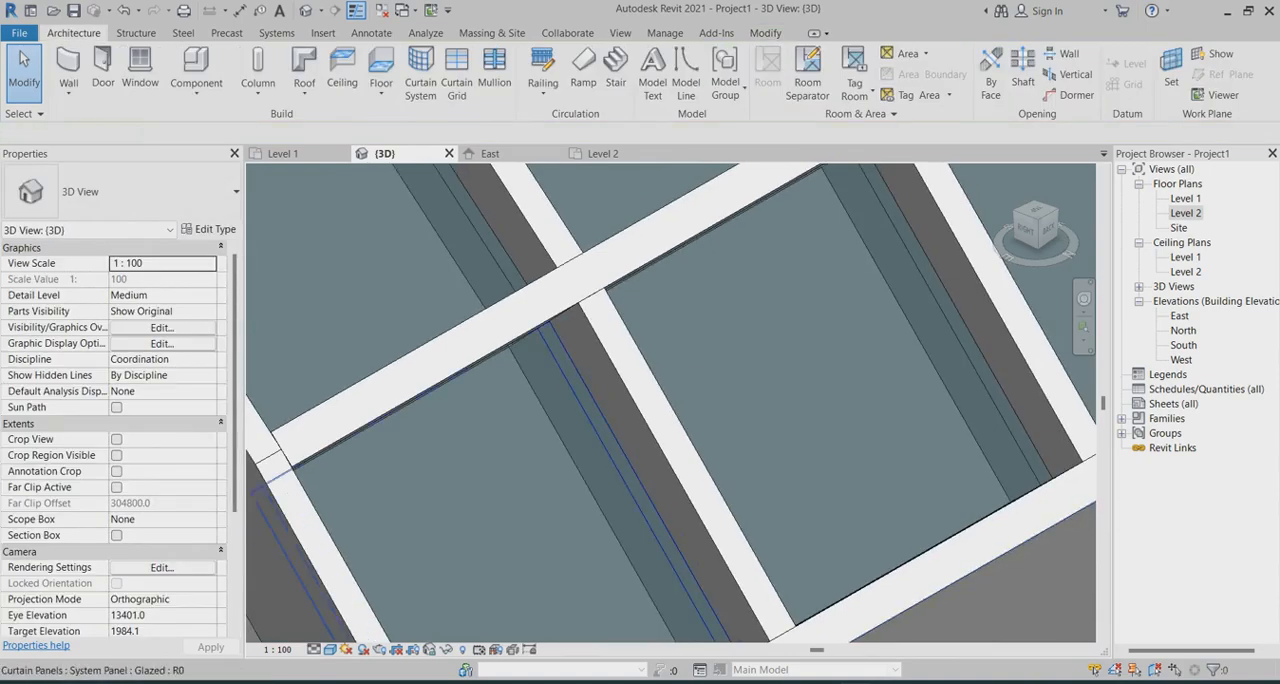
{"action": "left_click", "coordinate": [567, 357]}
{"action": "left_click", "coordinate": [209, 230]}
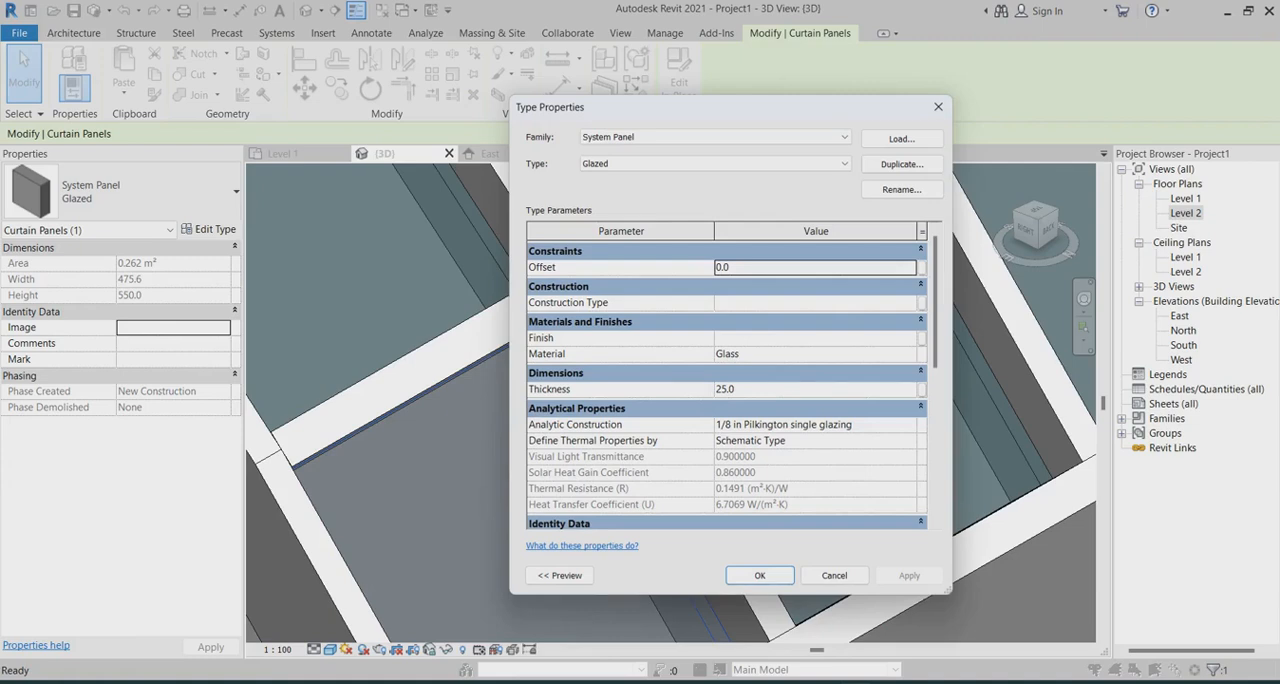
{"action": "left_click", "coordinate": [765, 267]}
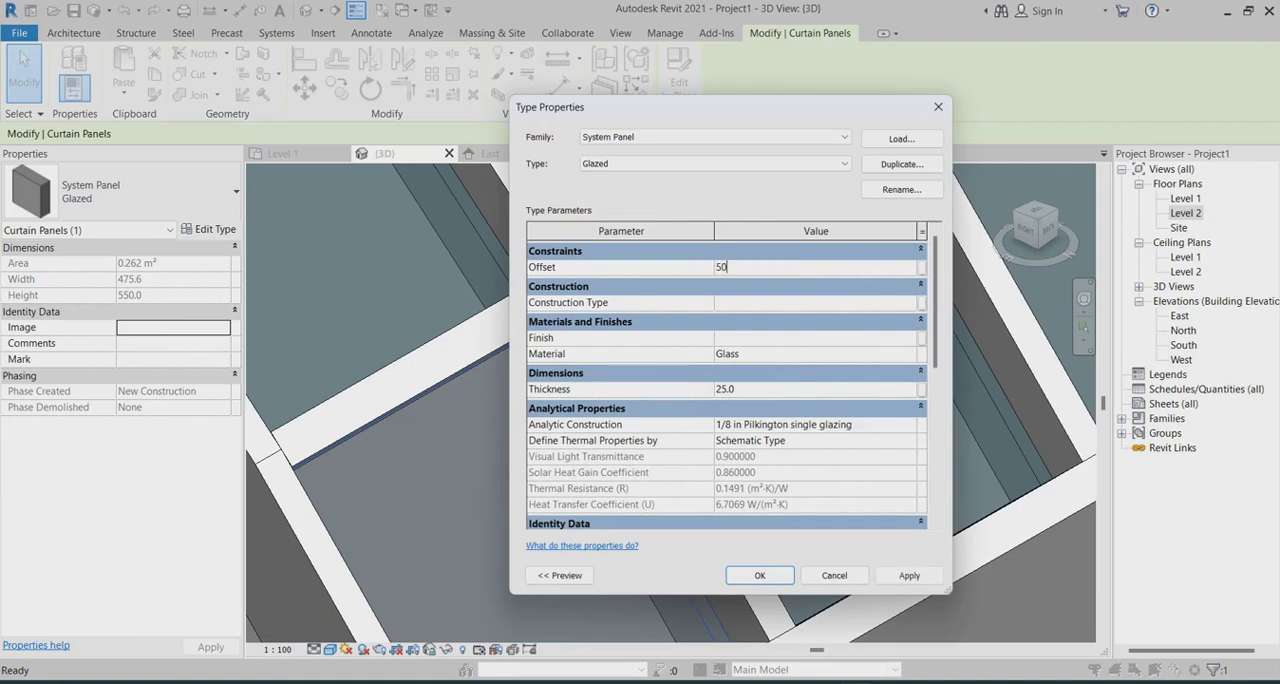
{"action": "left_click", "coordinate": [909, 575]}
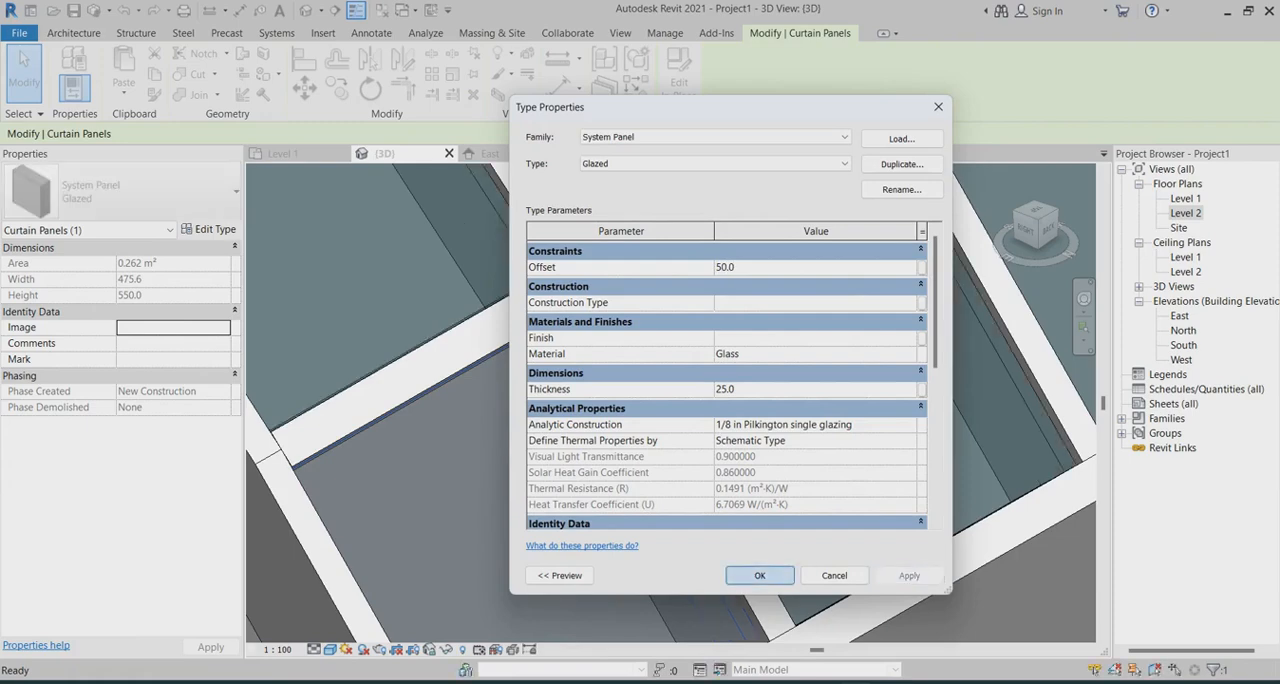
{"action": "left_click", "coordinate": [760, 575]}
Examine the corner panel's position between the mullions from several distances and a lower viewing angle
{"action": "scroll", "coordinate": [655, 376], "scroll_direction": "down", "scroll_amount": 3}
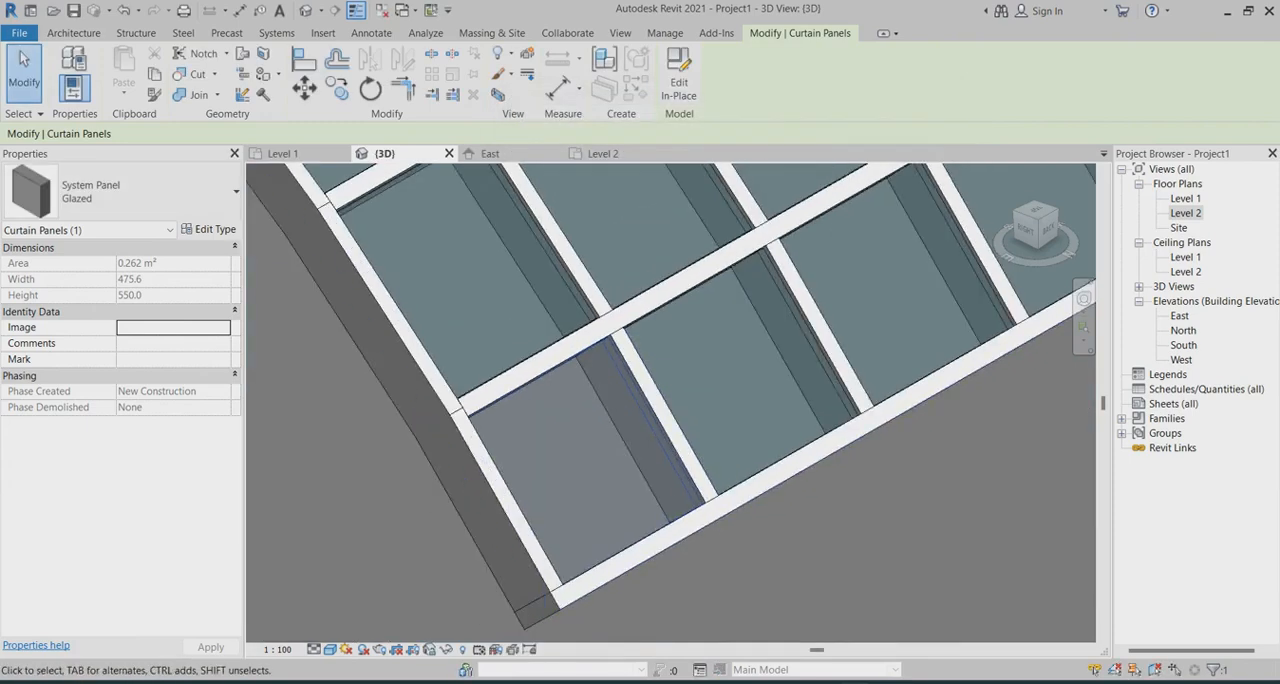
{"action": "scroll", "coordinate": [808, 300], "scroll_direction": "up", "scroll_amount": 2}
{"action": "scroll", "coordinate": [735, 289], "scroll_direction": "down", "scroll_amount": 3}
{"action": "scroll", "coordinate": [735, 289], "scroll_direction": "up", "scroll_amount": 2}
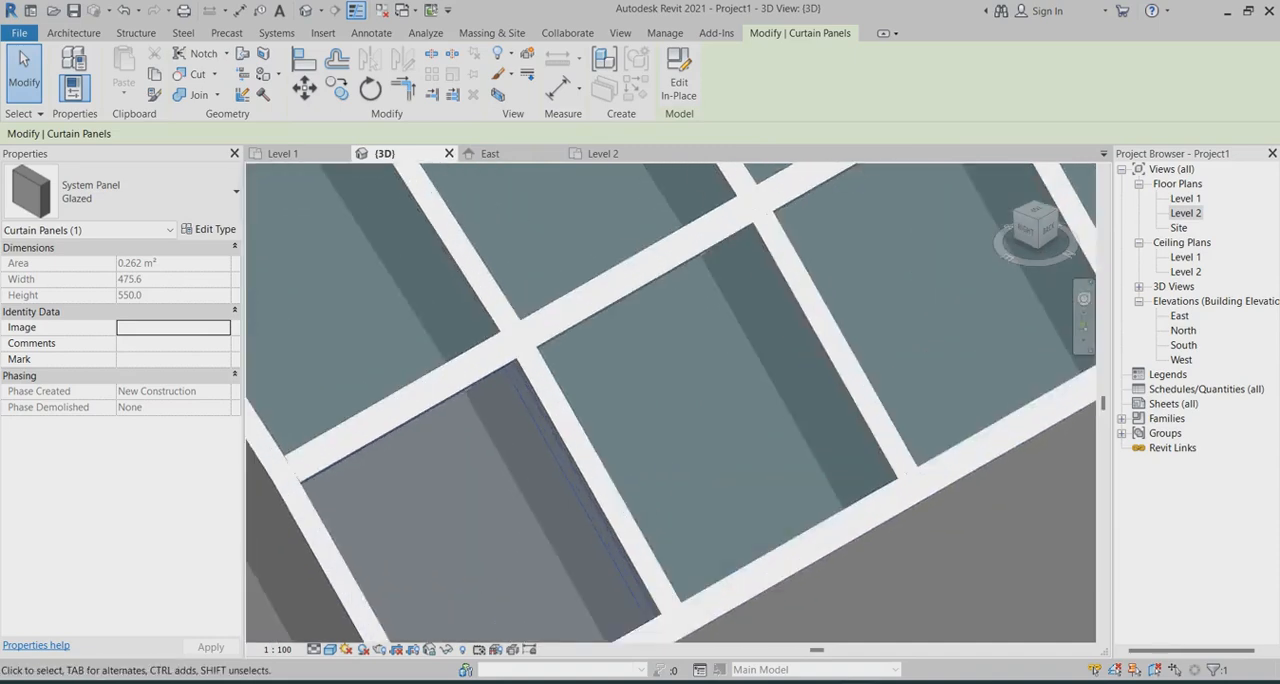
{"action": "scroll", "coordinate": [735, 289], "scroll_direction": "down", "scroll_amount": 2}
{"action": "scroll", "coordinate": [671, 391], "scroll_direction": "down", "scroll_amount": 5}
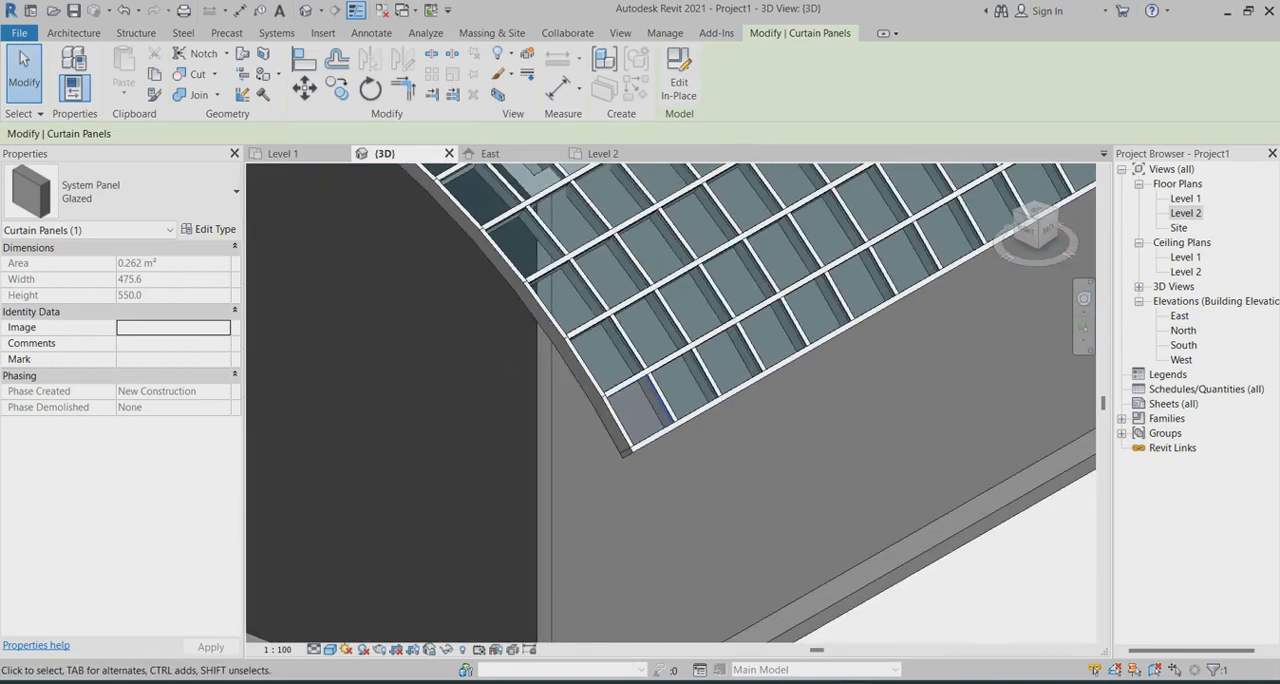
{"action": "scroll", "coordinate": [775, 495], "scroll_direction": "down", "scroll_amount": 3}
{"action": "middle_click_drag", "start_coordinate": [775, 495], "coordinate": [785, 455], "text": "shift"}
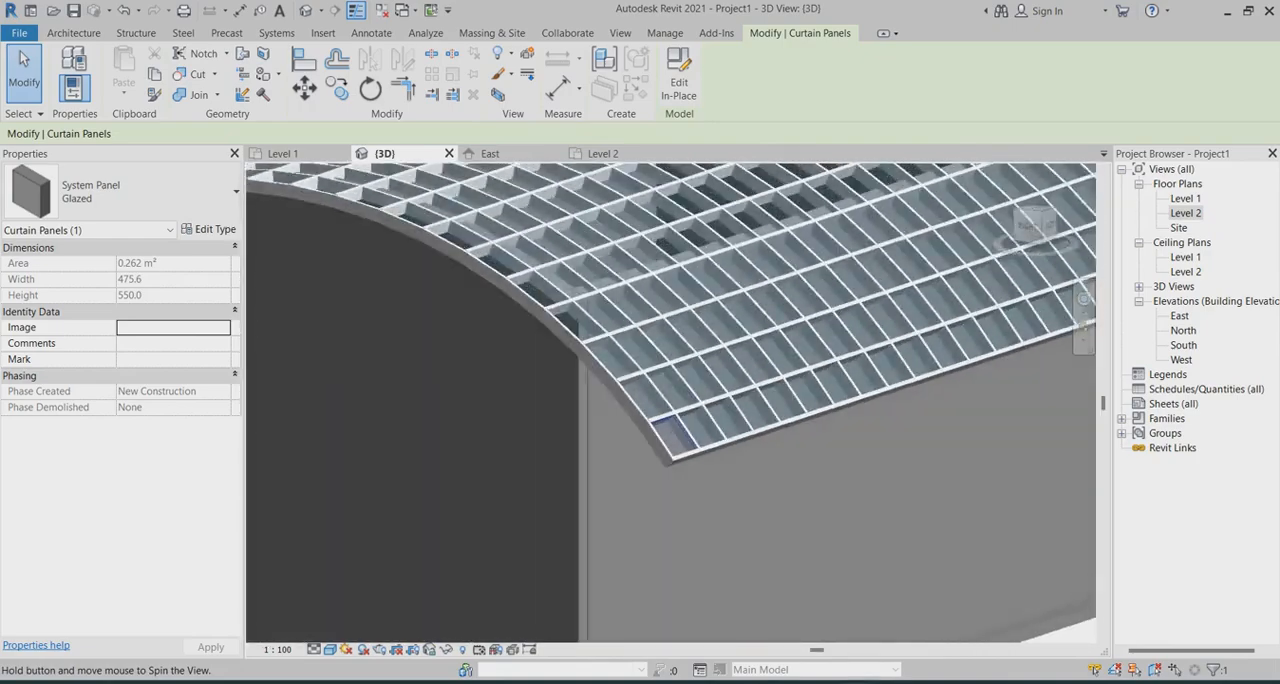
{"action": "scroll", "coordinate": [675, 447], "scroll_direction": "up", "scroll_amount": 8}
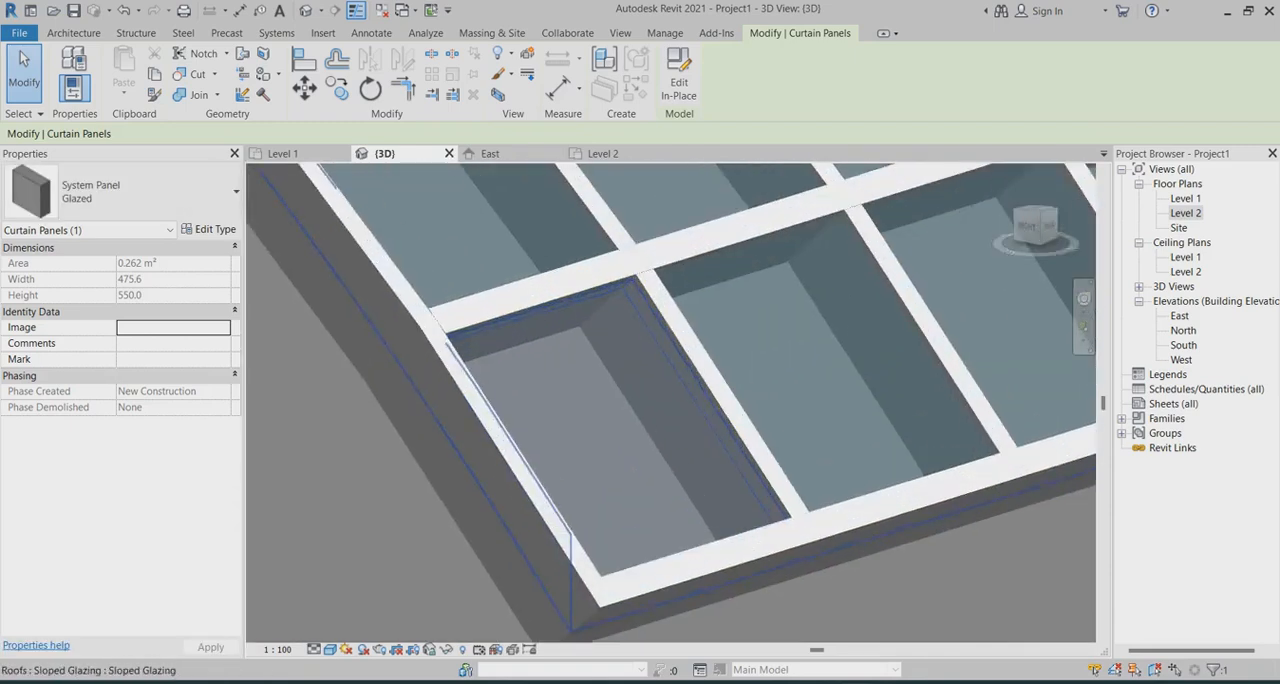
{"action": "scroll", "coordinate": [660, 345], "scroll_direction": "up", "scroll_amount": 5}
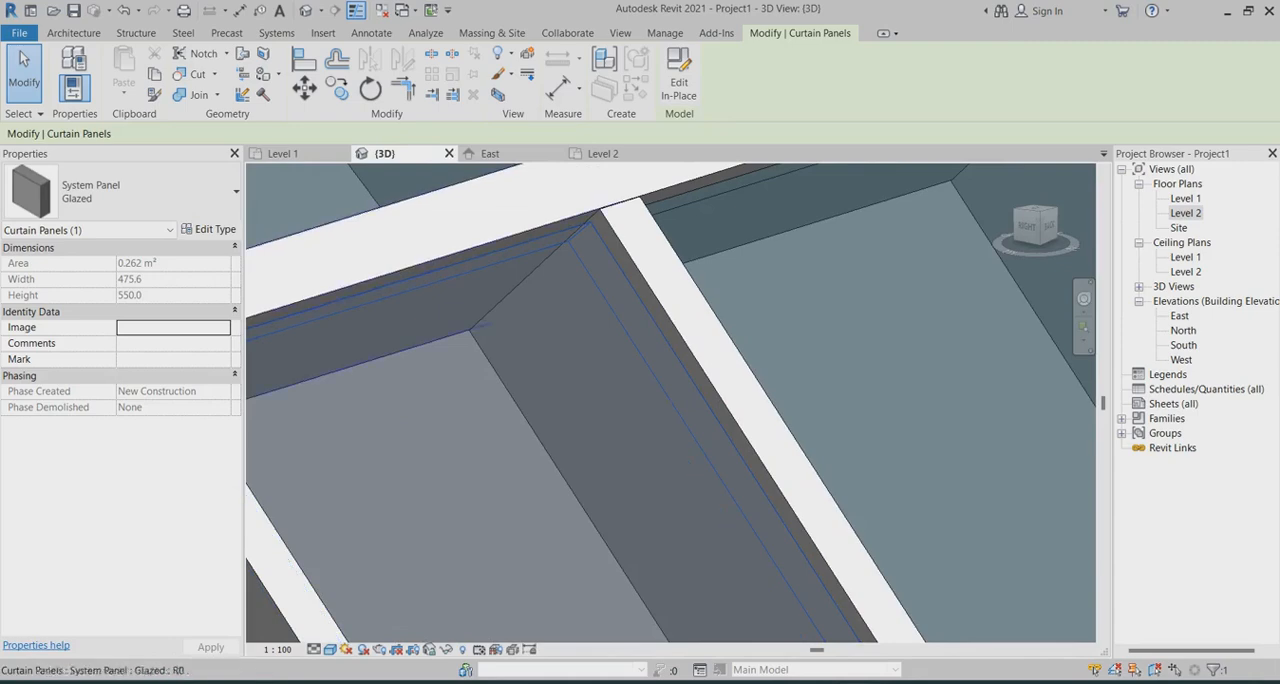
Set the System Panel Glazed type's offset to 100 and check the panels against the mullion faces
{"action": "left_click", "coordinate": [209, 229]}
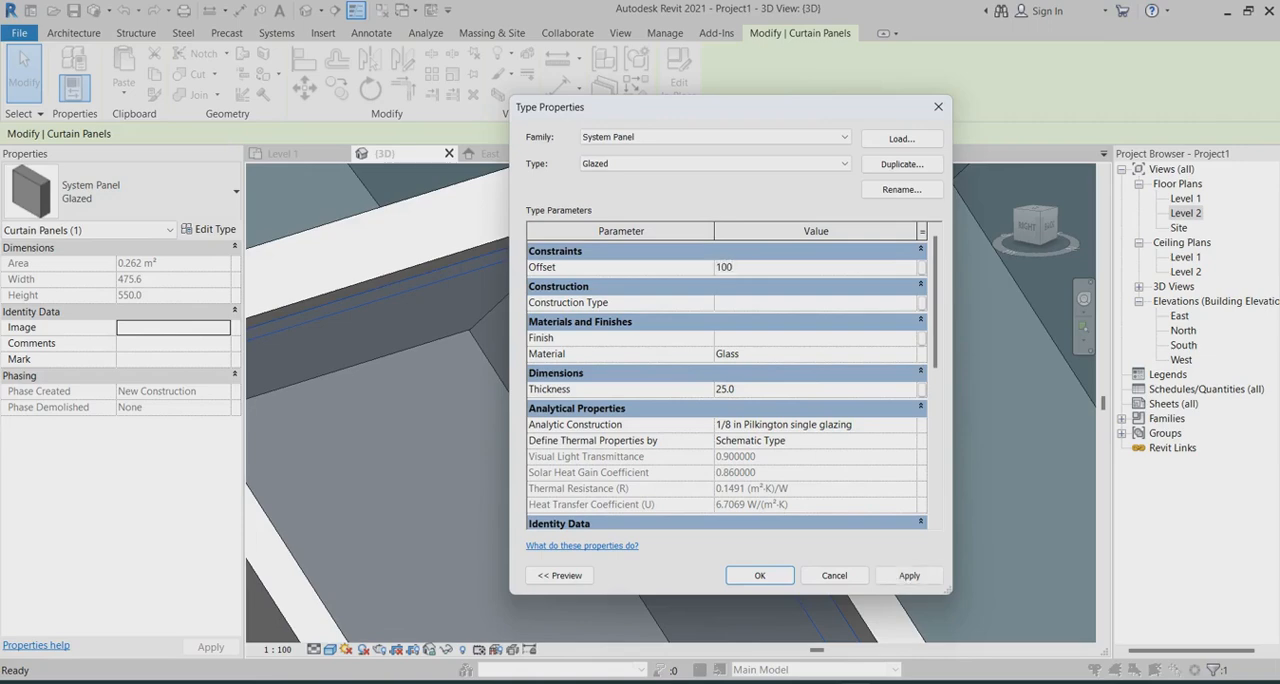
{"action": "left_click", "coordinate": [909, 575]}
{"action": "left_click", "coordinate": [760, 575]}
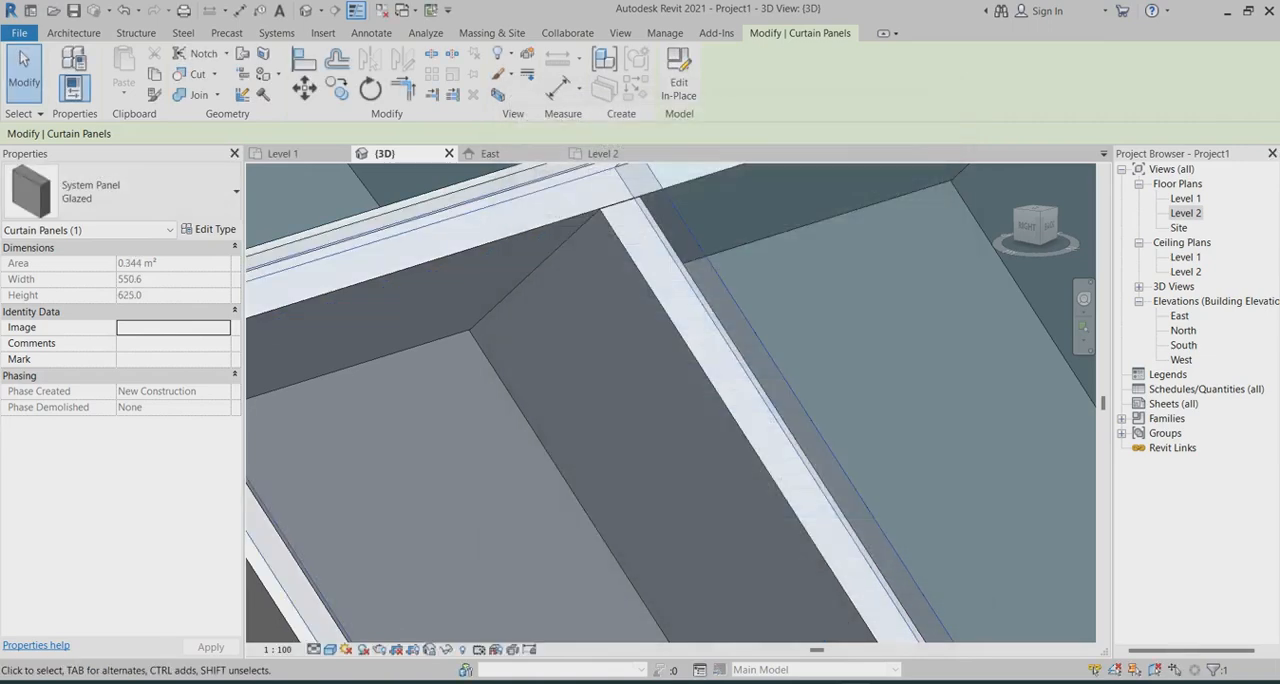
{"action": "scroll", "coordinate": [545, 365], "scroll_direction": "down", "scroll_amount": 6}
{"action": "left_click", "coordinate": [690, 490]}
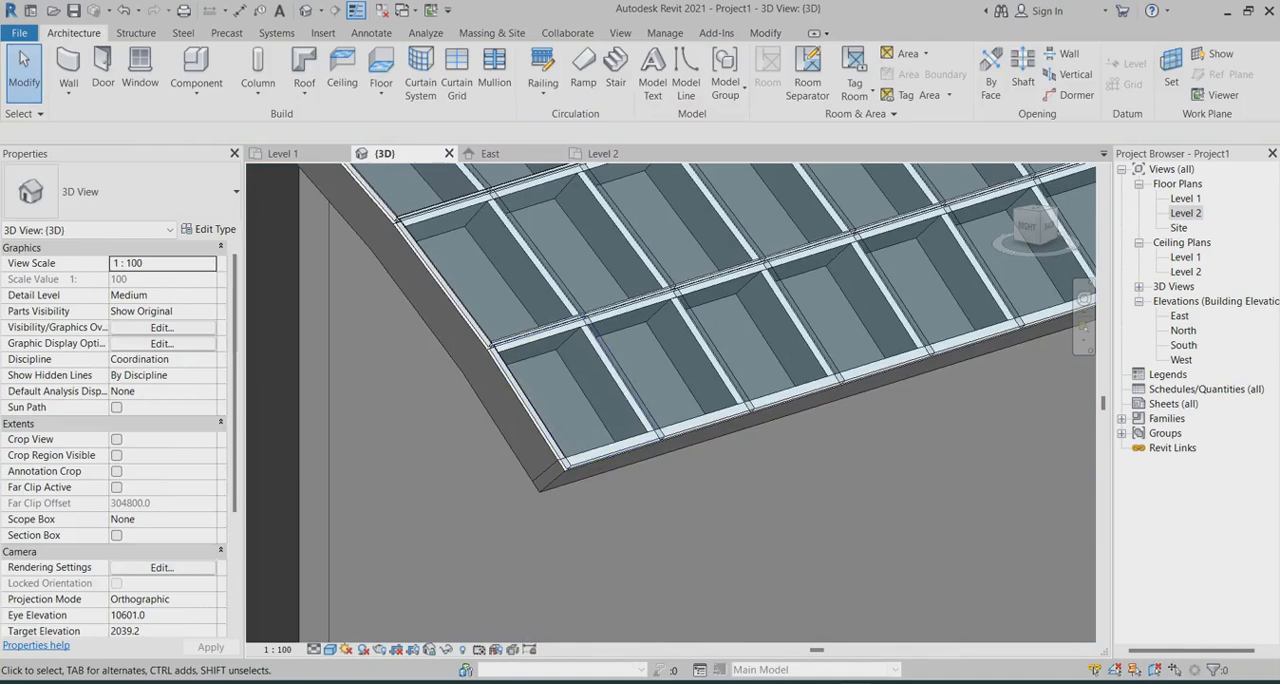
{"action": "scroll", "coordinate": [690, 295], "scroll_direction": "up", "scroll_amount": 5}
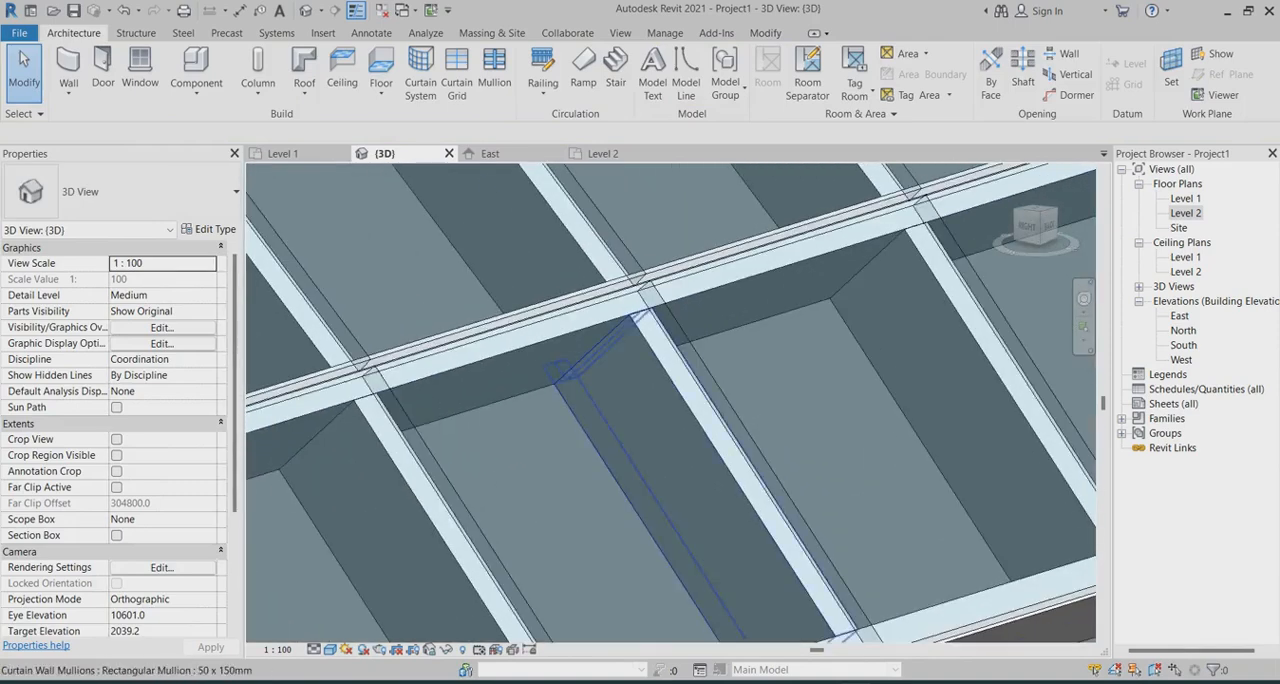
On the Level 1 floor plan, place a building section across the building's short width, right of its centre, extending beyond both long walls
{"action": "scroll", "coordinate": [720, 450], "scroll_direction": "down", "scroll_amount": 4}
{"action": "scroll", "coordinate": [670, 400], "scroll_direction": "down", "scroll_amount": 5}
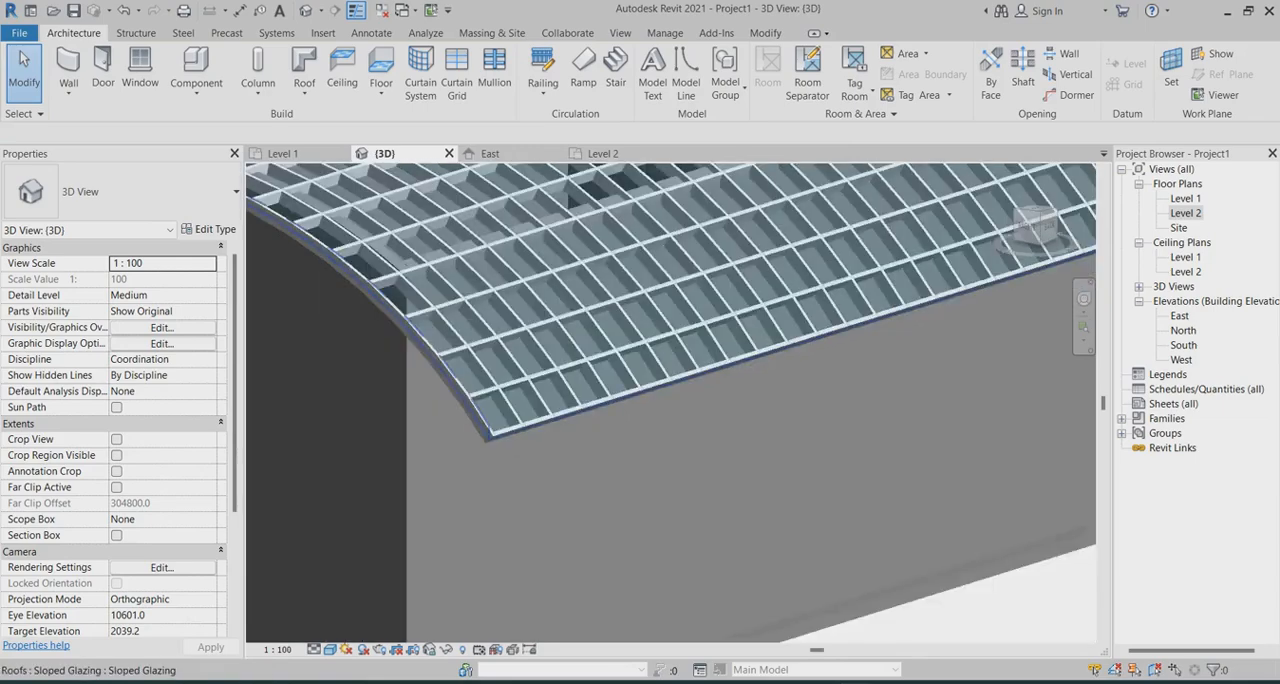
{"action": "mouse_move", "coordinate": [680, 380]}
{"action": "middle_mouse_down"}
{"action": "mouse_move", "coordinate": [701, 352]}
{"action": "mouse_move", "coordinate": [688, 384]}
{"action": "middle_mouse_up"}
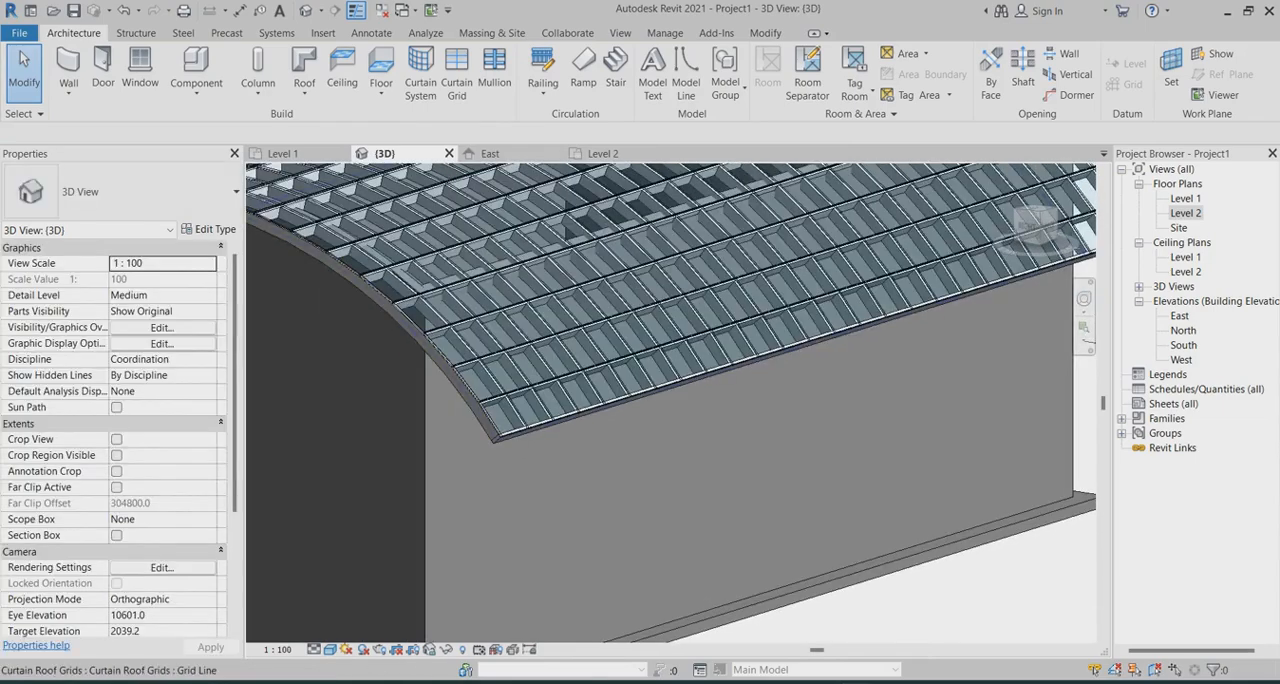
{"action": "double_click", "coordinate": [1186, 199]}
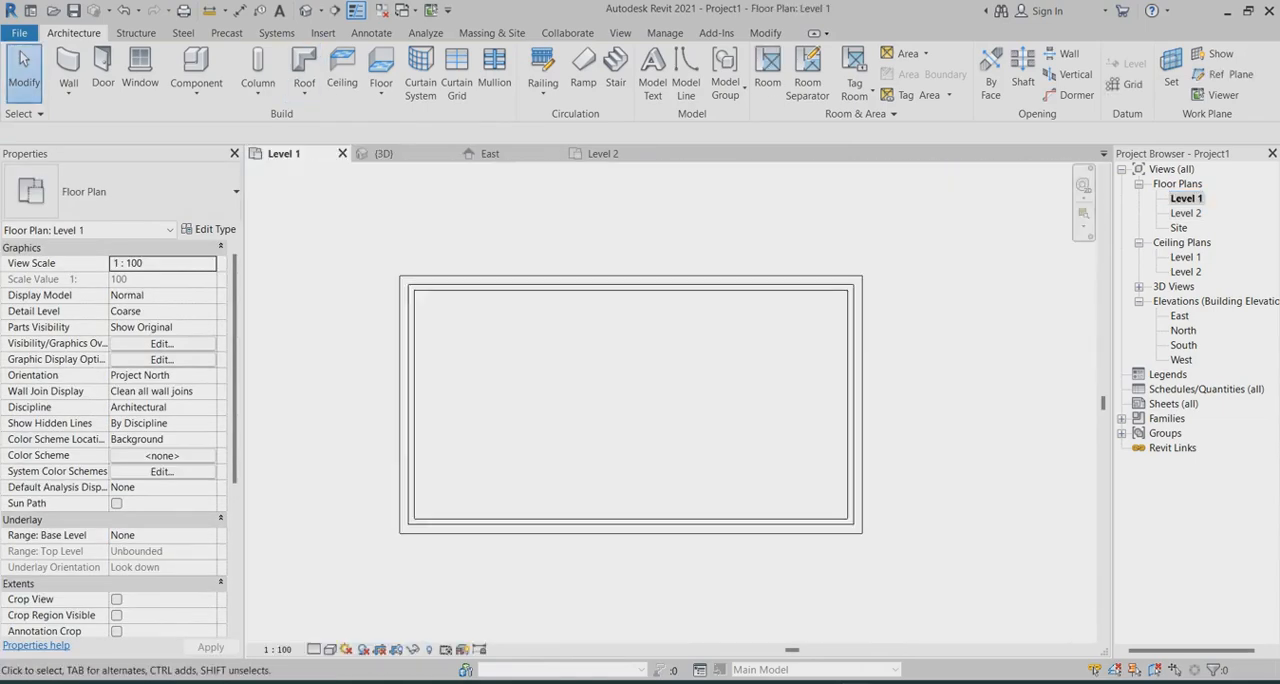
{"action": "left_click", "coordinate": [335, 10]}
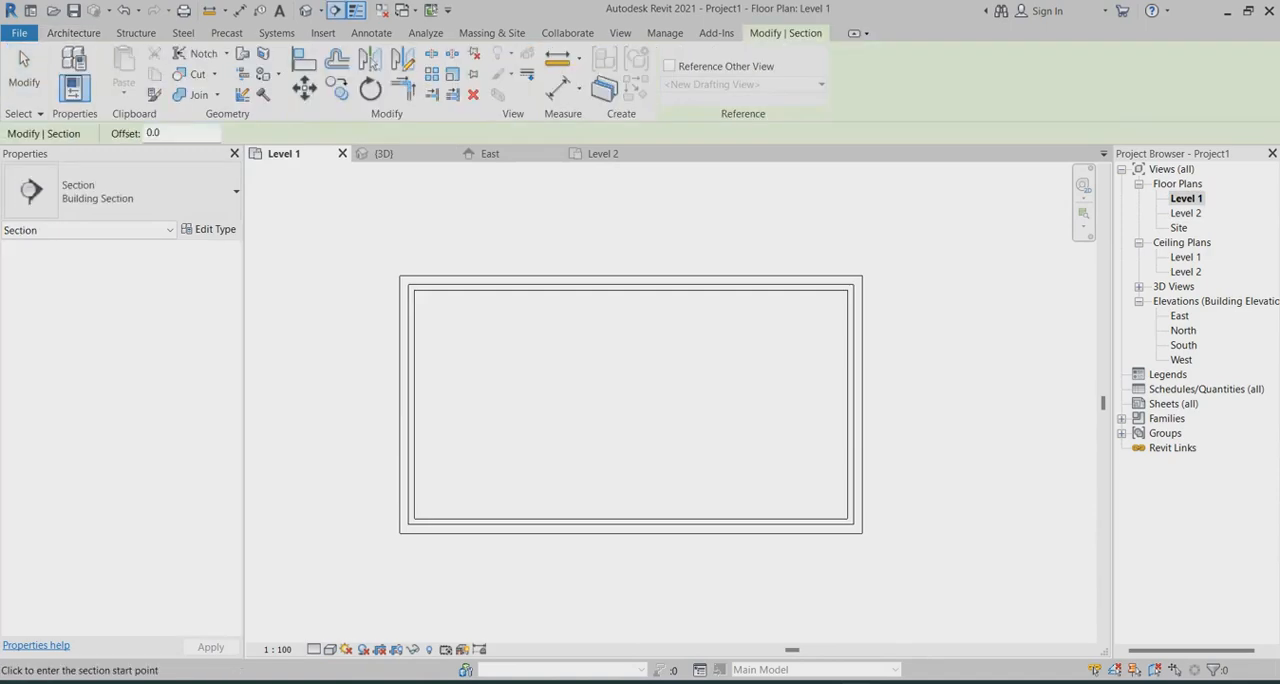
{"action": "left_click", "coordinate": [731, 212]}
{"action": "left_click", "coordinate": [730, 586]}
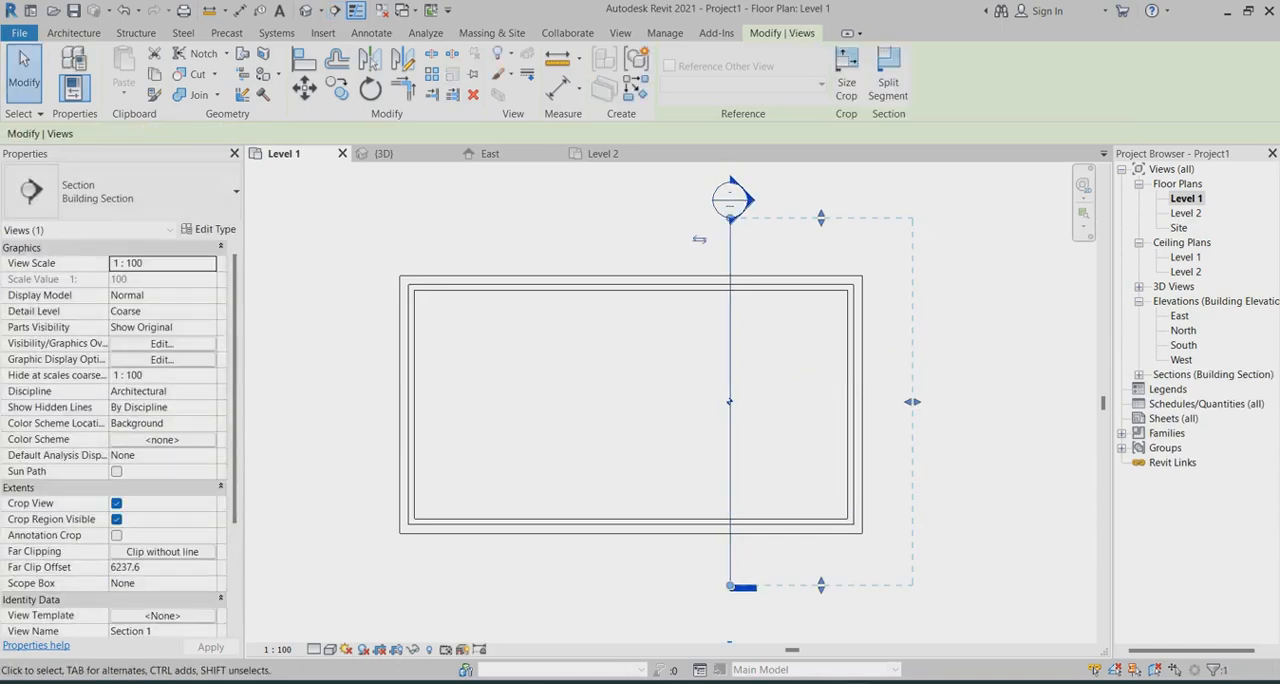
Open the new section's view and set its detail level to Fine and its visual style to Shaded
{"action": "right_click", "coordinate": [729, 254]}
{"action": "left_click", "coordinate": [784, 348]}
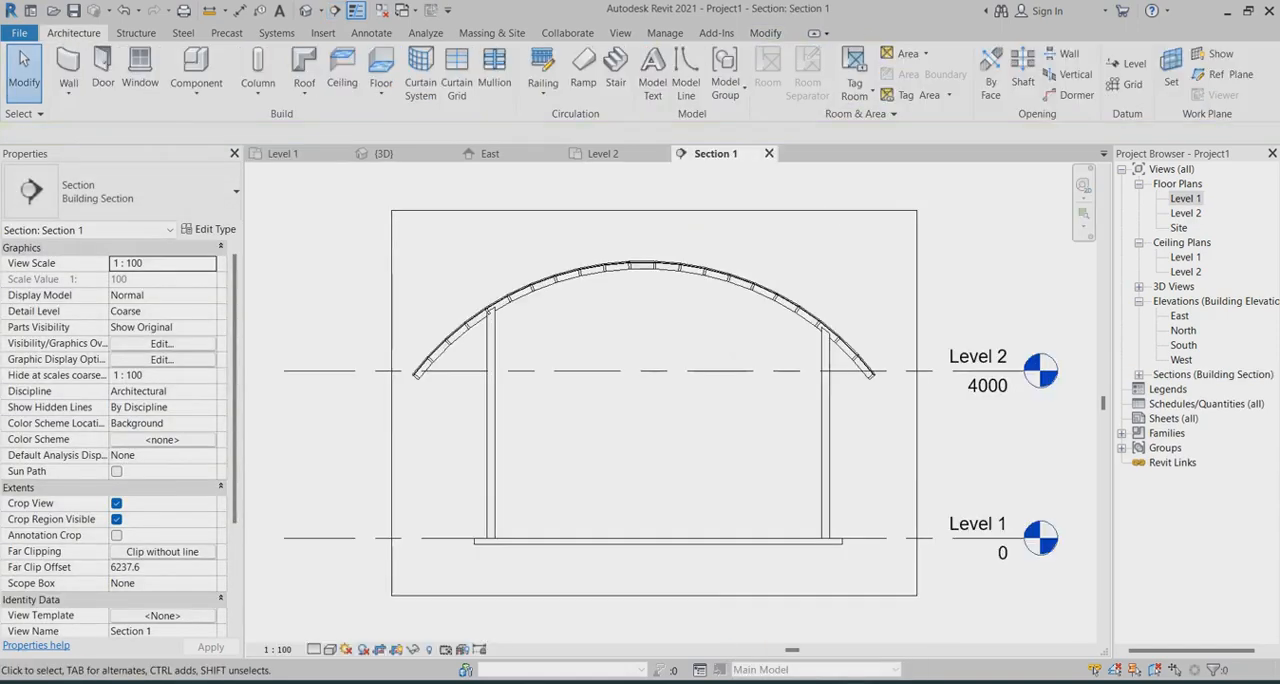
{"action": "scroll", "coordinate": [430, 300], "scroll_direction": "up", "scroll_amount": 5}
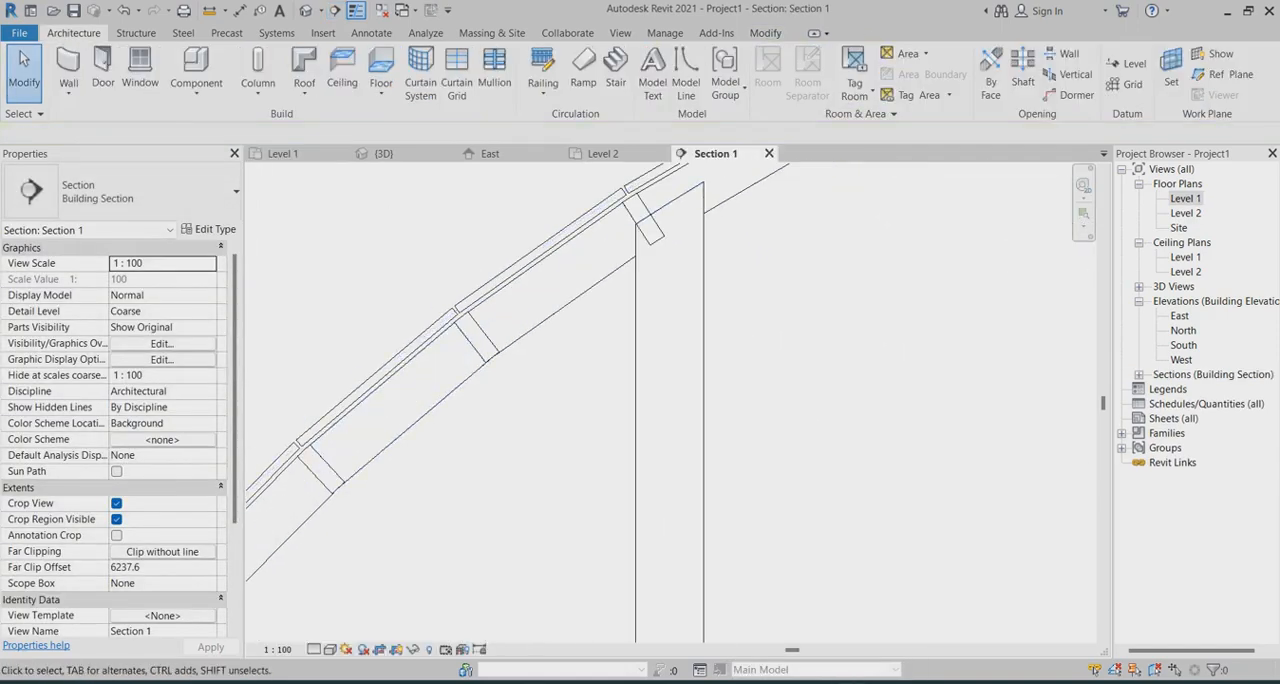
{"action": "left_click", "coordinate": [313, 649]}
{"action": "left_click", "coordinate": [335, 631]}
{"action": "left_click", "coordinate": [329, 649]}
{"action": "left_click", "coordinate": [385, 600]}
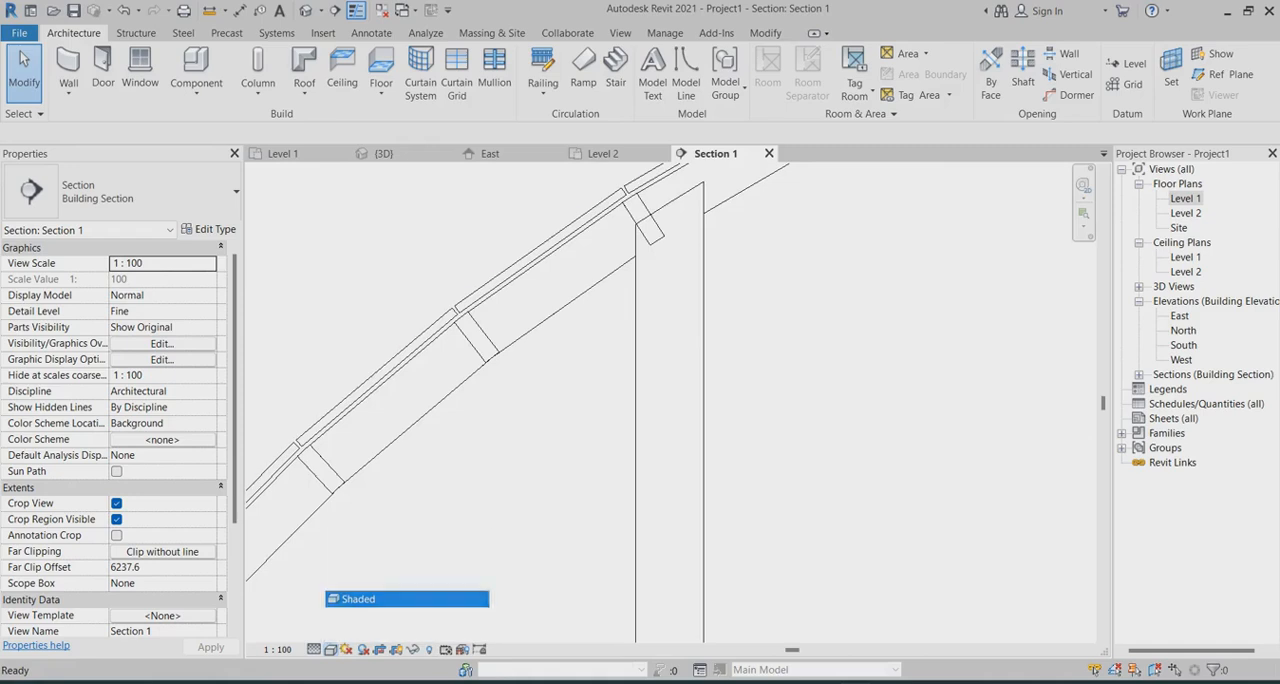
Select a glazed roof panel in the section and set the System Panel Glazed type's offset to 90
{"action": "scroll", "coordinate": [340, 380], "scroll_direction": "up", "scroll_amount": 4}
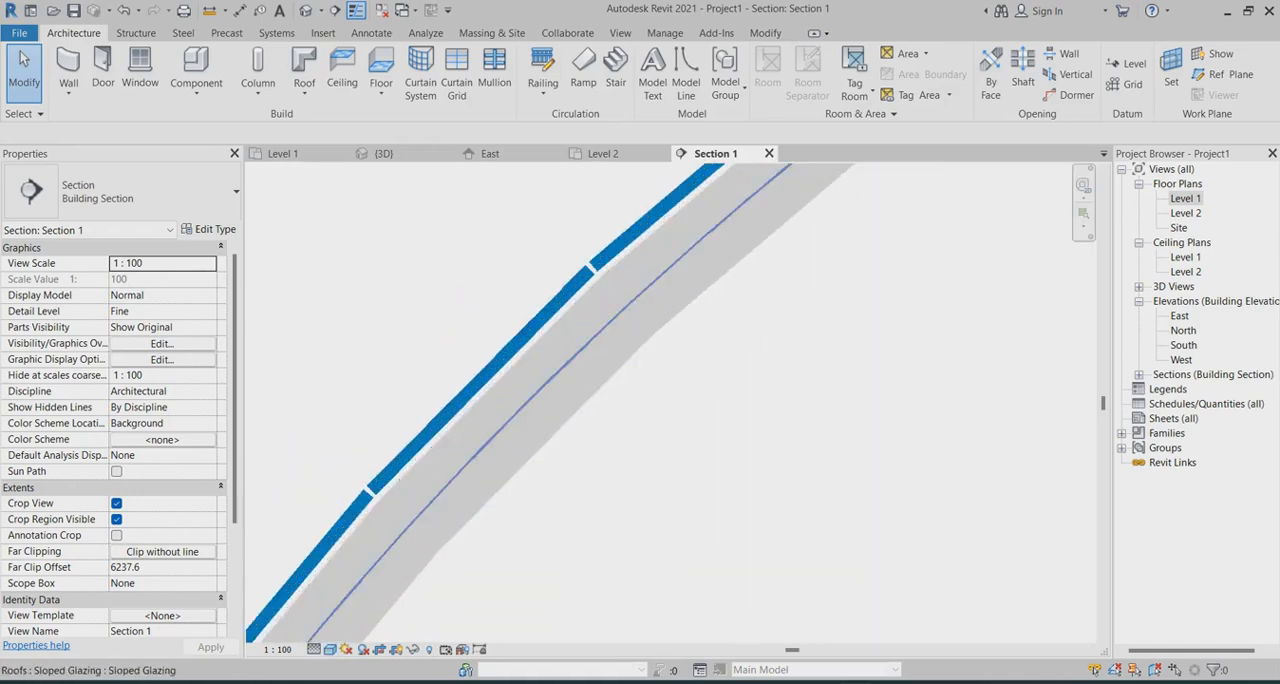
{"action": "scroll", "coordinate": [635, 315], "scroll_direction": "down", "scroll_amount": 2}
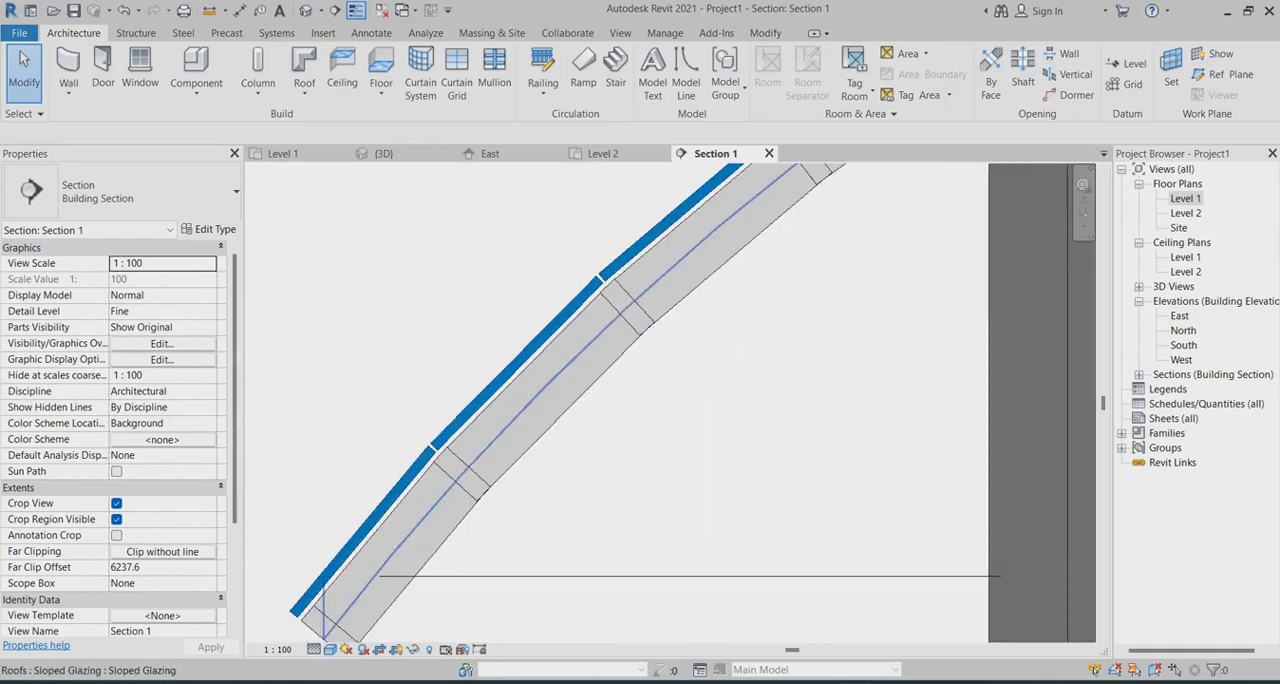
{"action": "left_click", "coordinate": [515, 355]}
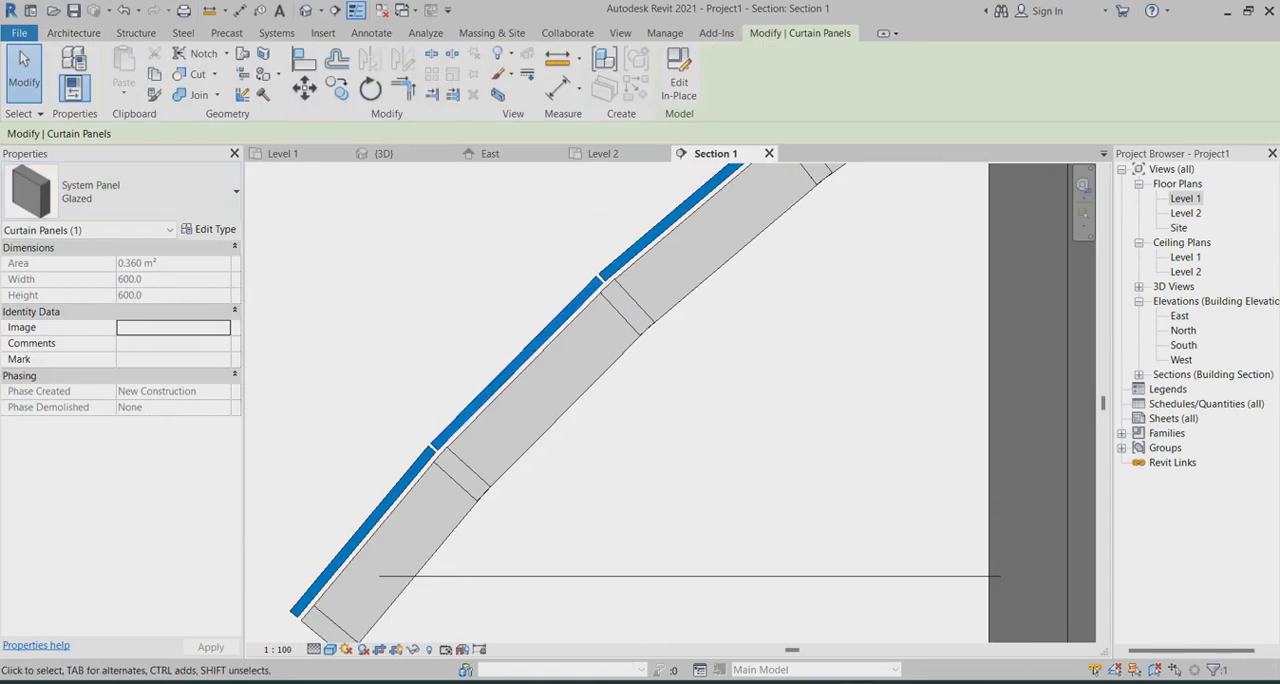
{"action": "left_click", "coordinate": [209, 229]}
{"action": "left_click", "coordinate": [762, 267]}
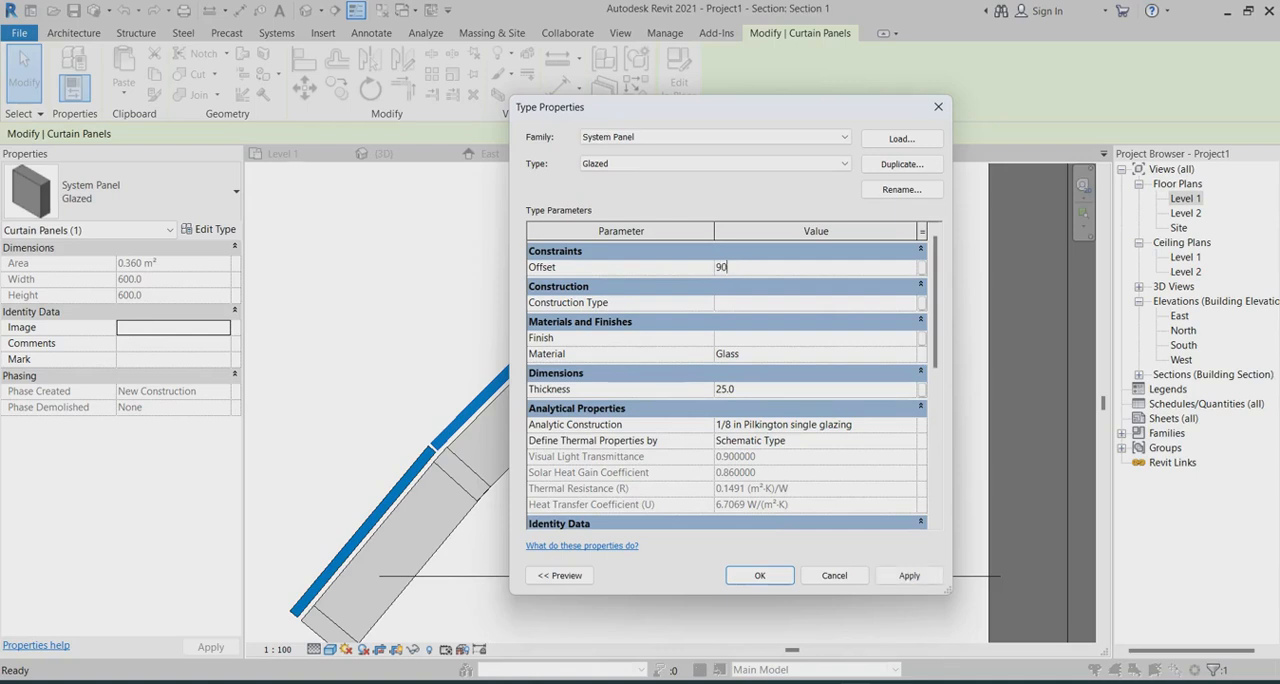
{"action": "key", "text": "Return"}
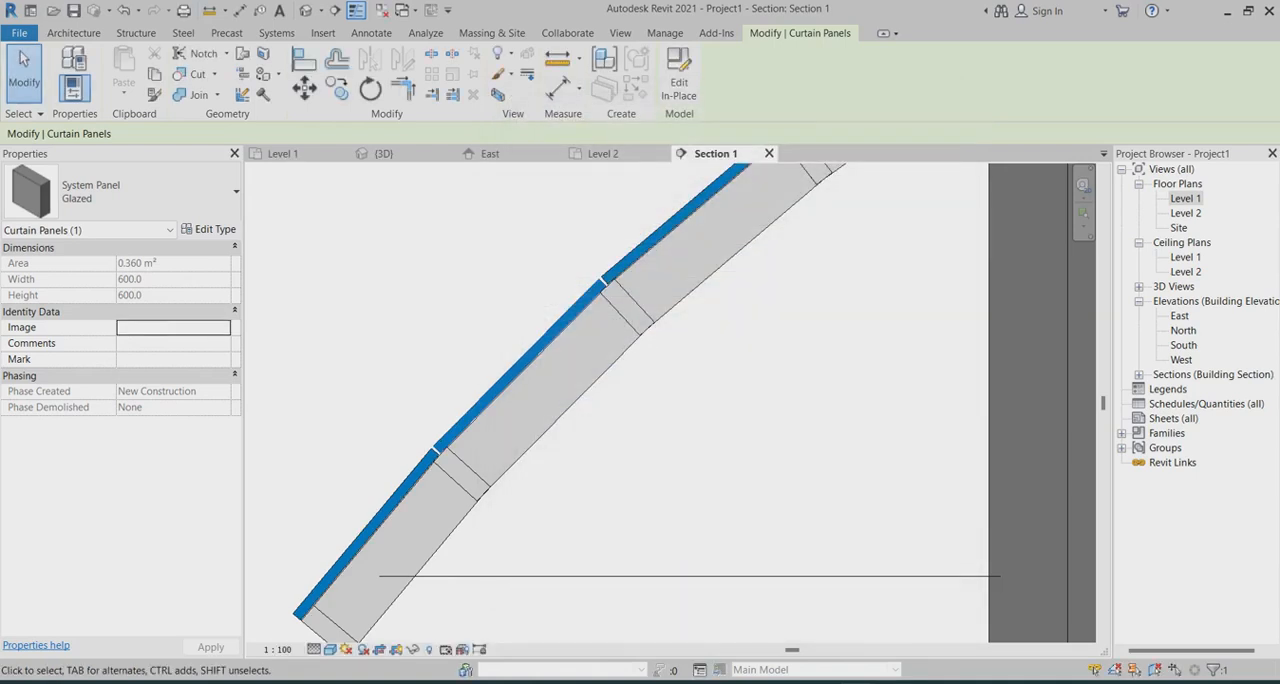
Examine in the section how the glazed panels sit against the mullions along the whole roof curve
{"action": "scroll", "coordinate": [606, 447], "scroll_direction": "down", "scroll_amount": 2}
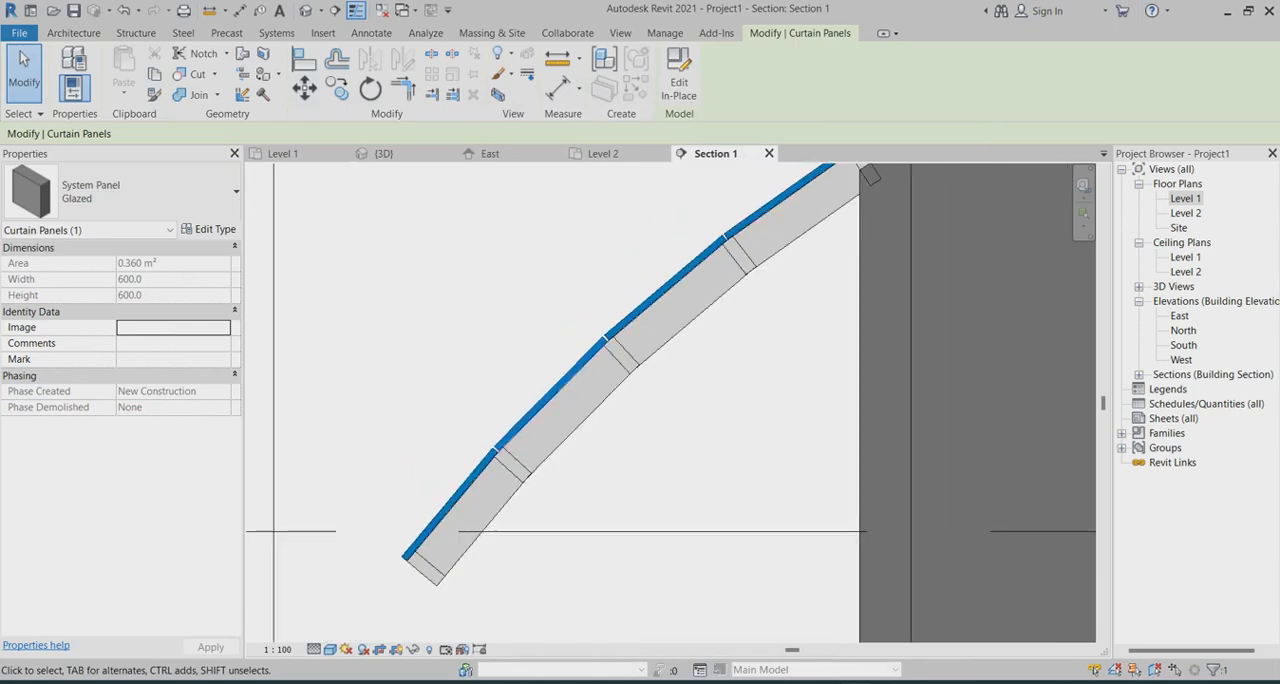
{"action": "scroll", "coordinate": [604, 450], "scroll_direction": "down", "scroll_amount": 1}
{"action": "scroll", "coordinate": [703, 292], "scroll_direction": "up", "scroll_amount": 4}
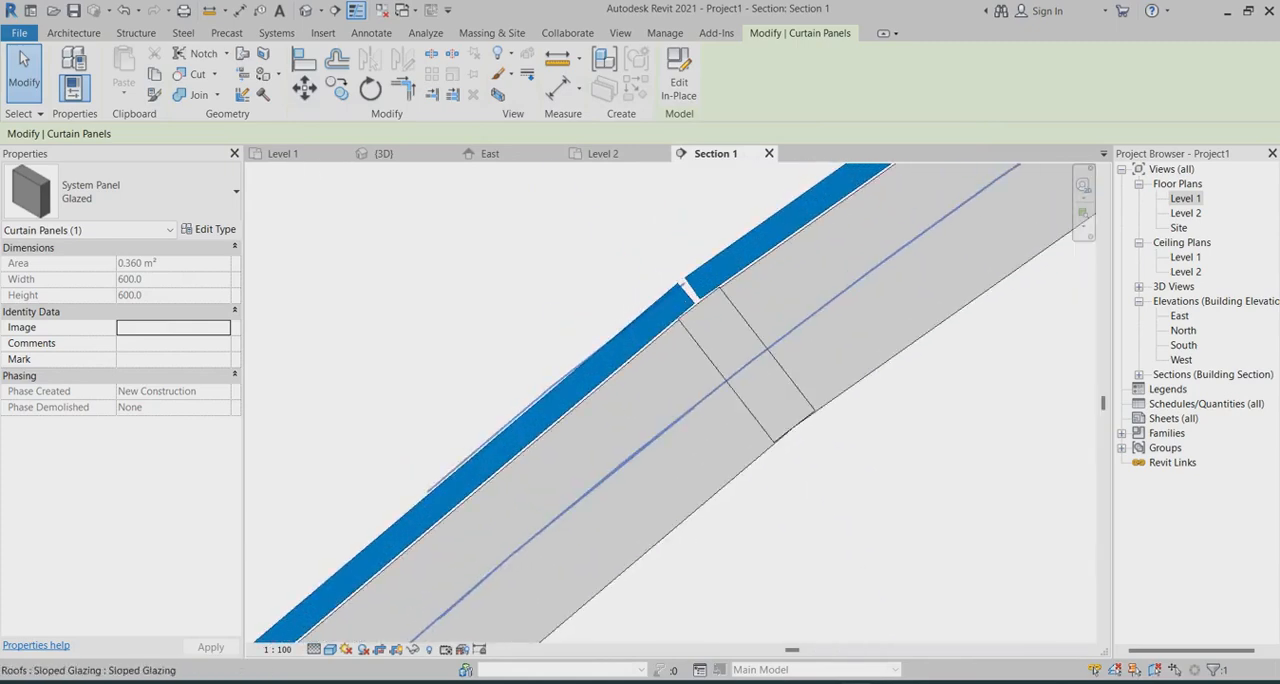
{"action": "scroll", "coordinate": [696, 258], "scroll_direction": "down", "scroll_amount": 3}
{"action": "scroll", "coordinate": [511, 446], "scroll_direction": "up", "scroll_amount": 2}
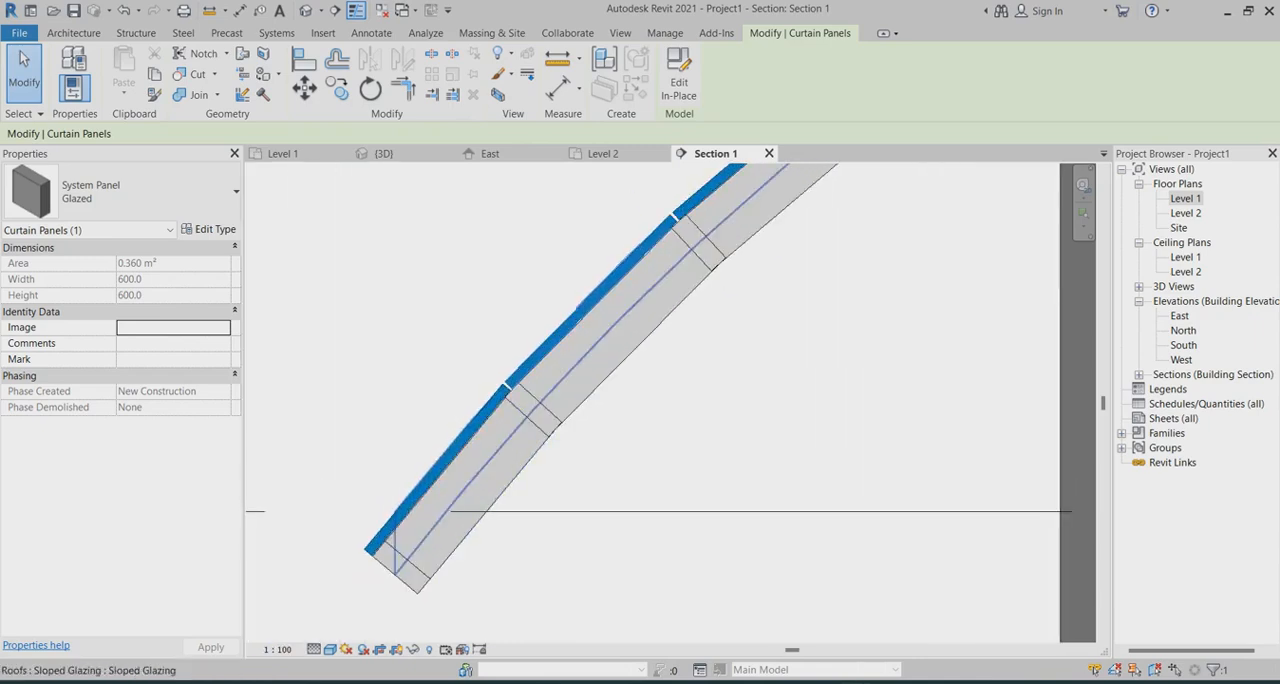
{"action": "scroll", "coordinate": [460, 410], "scroll_direction": "down", "scroll_amount": 5}
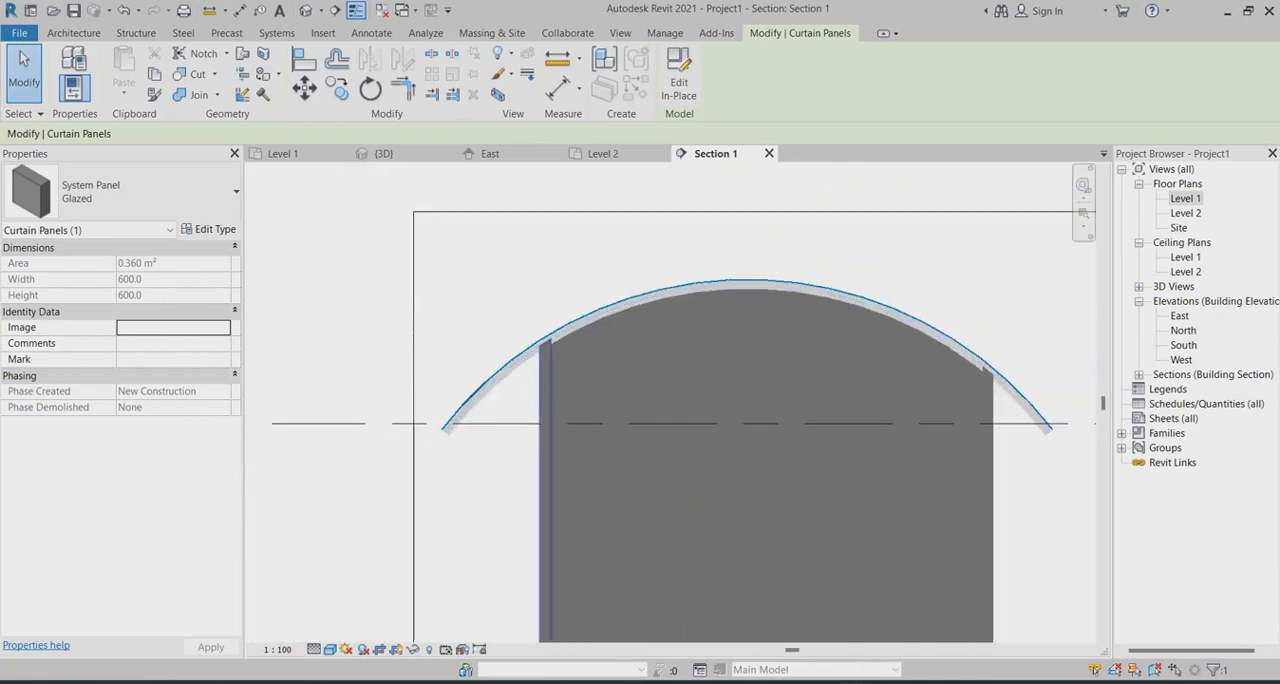
{"action": "scroll", "coordinate": [1013, 369], "scroll_direction": "up", "scroll_amount": 3}
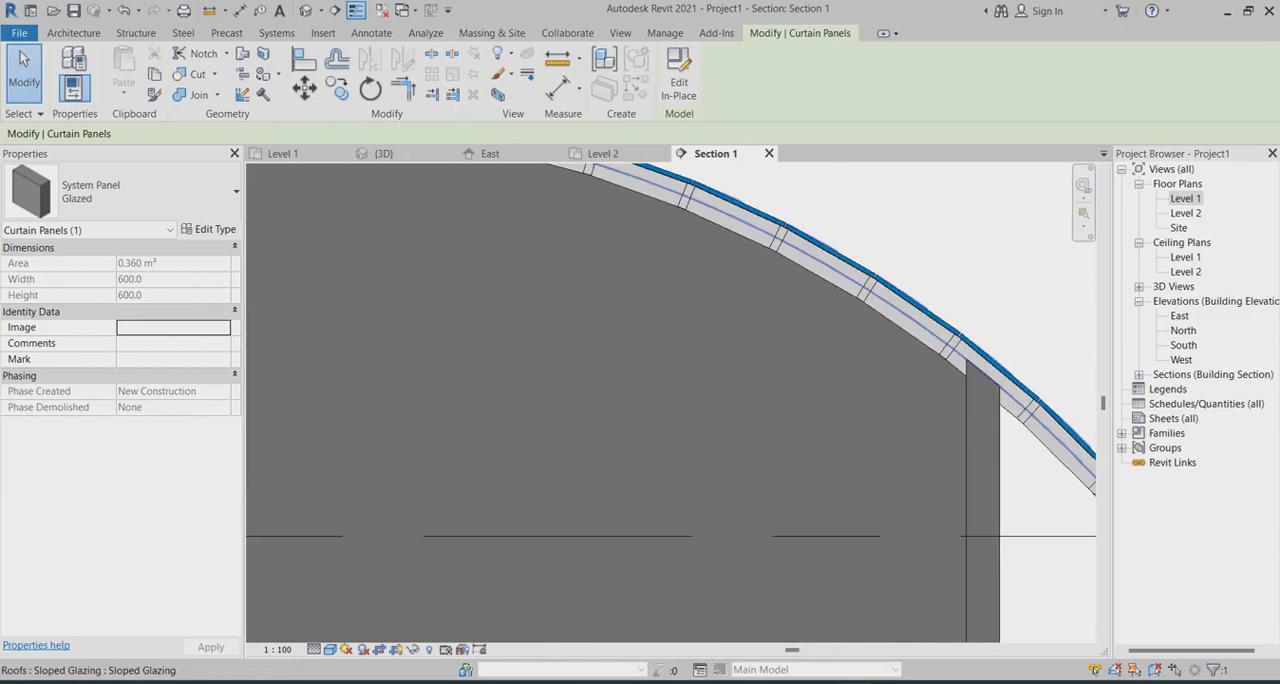
{"action": "scroll", "coordinate": [1013, 369], "scroll_direction": "down", "scroll_amount": 2}
Return to the 3D view and choose Metal Deck as the material of the System Panel Glazed type
{"action": "left_click", "coordinate": [380, 153]}
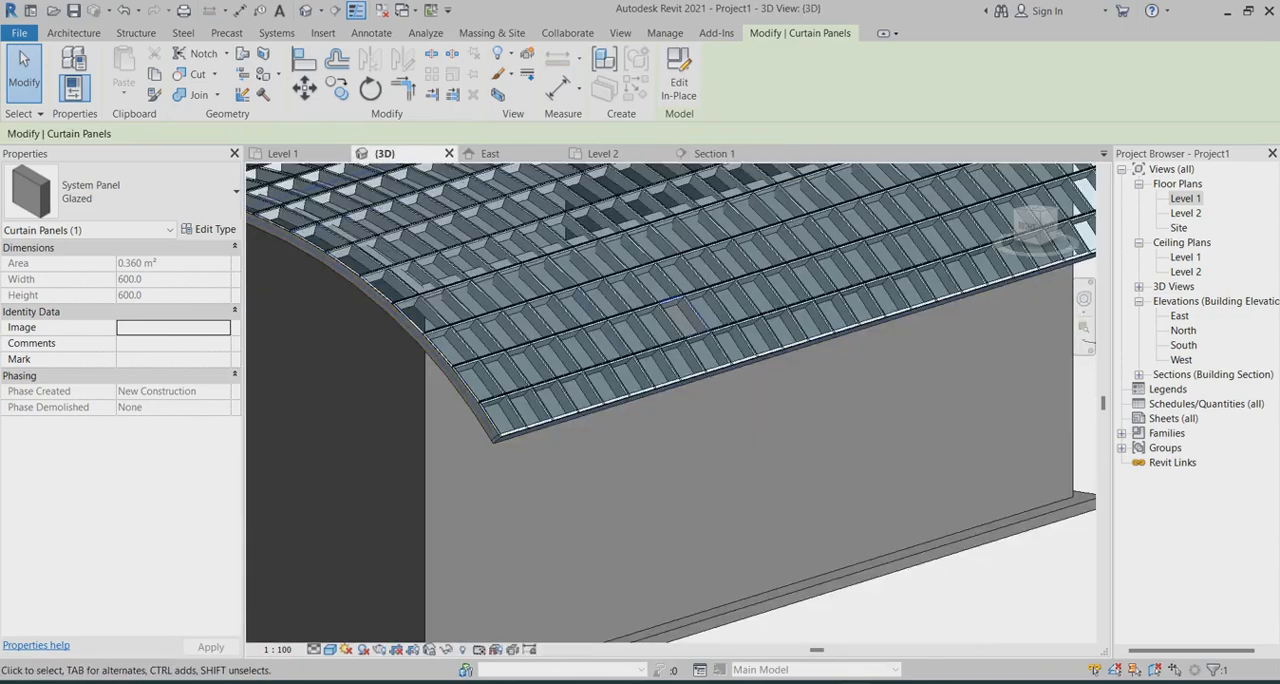
{"action": "scroll", "coordinate": [961, 260], "scroll_direction": "up", "scroll_amount": 4}
{"action": "scroll", "coordinate": [1035, 378], "scroll_direction": "up", "scroll_amount": 2}
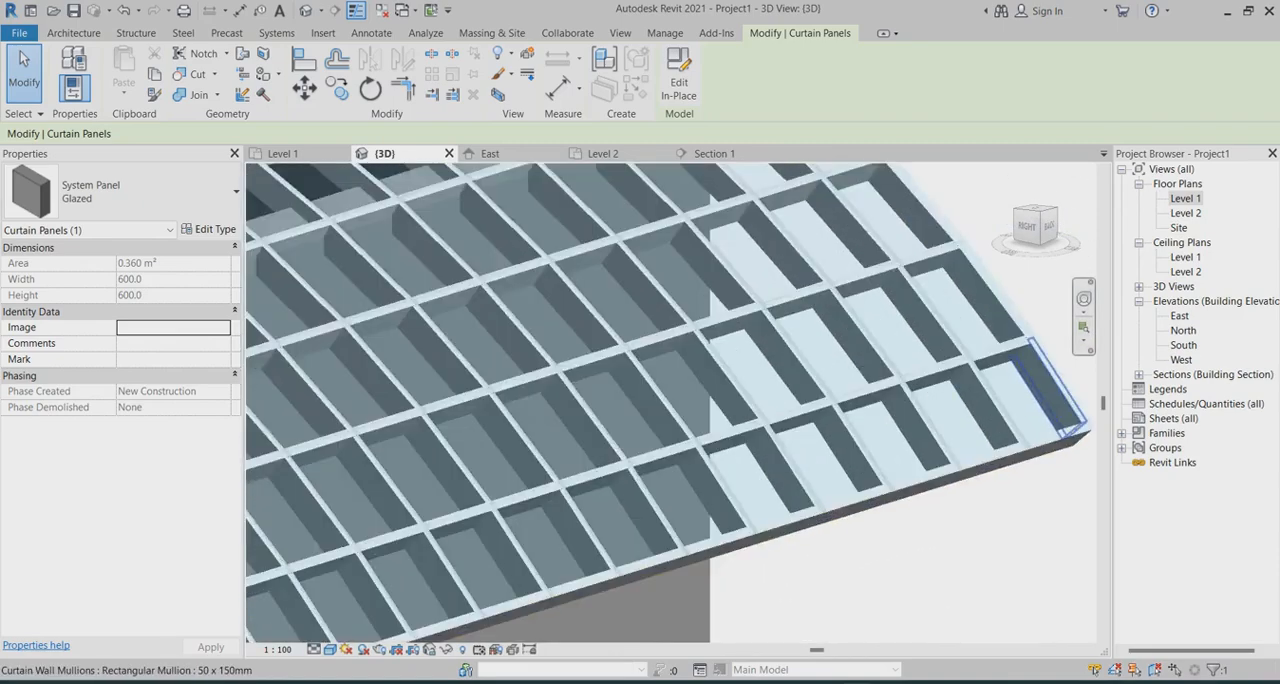
{"action": "scroll", "coordinate": [1044, 350], "scroll_direction": "down", "scroll_amount": 5}
{"action": "scroll", "coordinate": [514, 498], "scroll_direction": "up", "scroll_amount": 5}
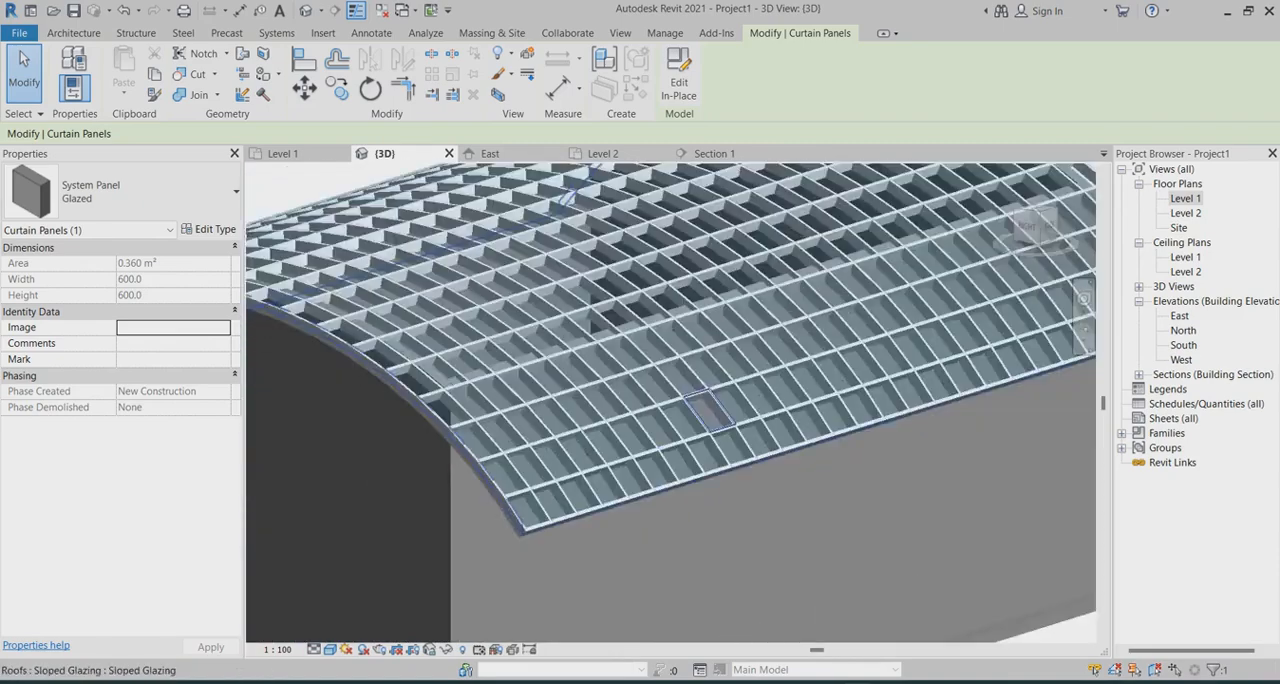
{"action": "scroll", "coordinate": [670, 400], "scroll_direction": "up", "scroll_amount": 3}
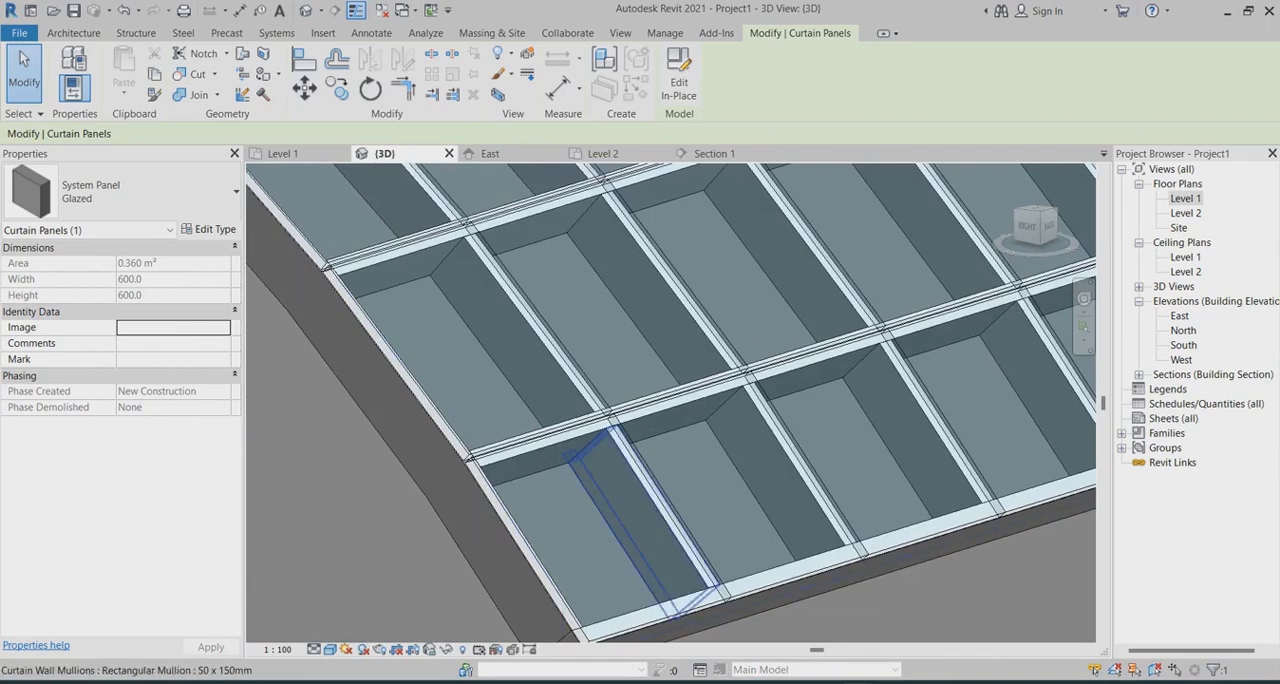
{"action": "left_click", "coordinate": [209, 229]}
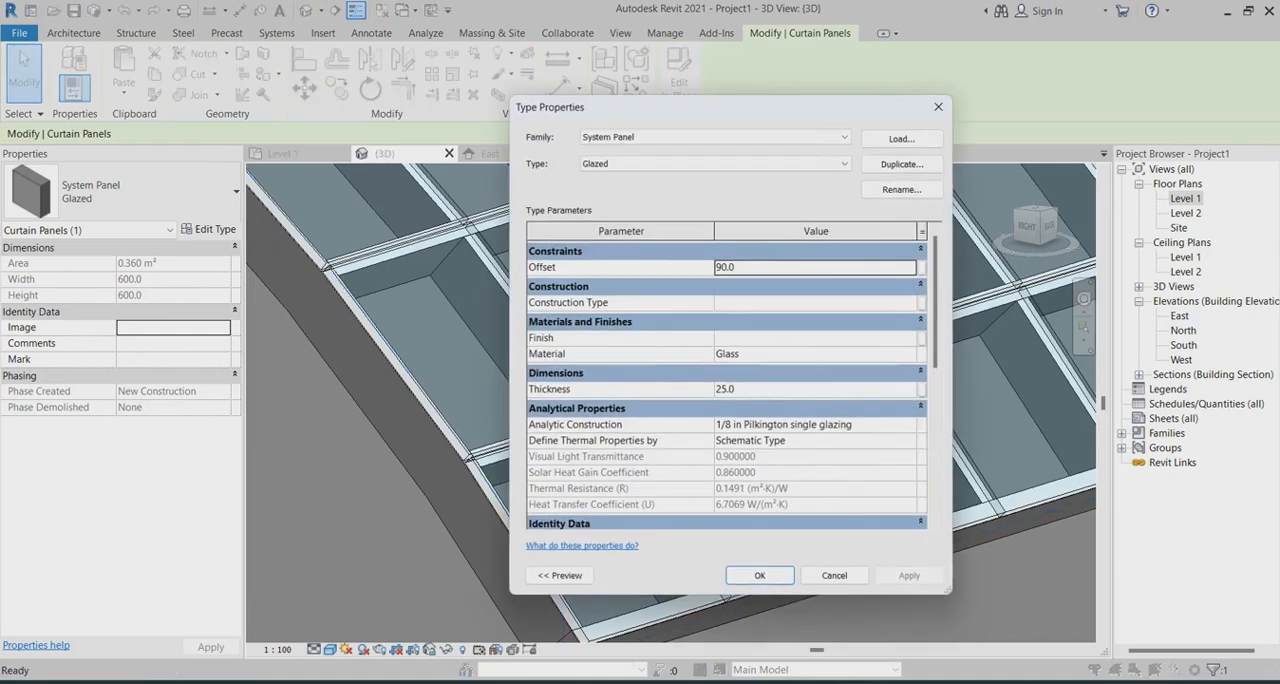
{"action": "left_click", "coordinate": [812, 354]}
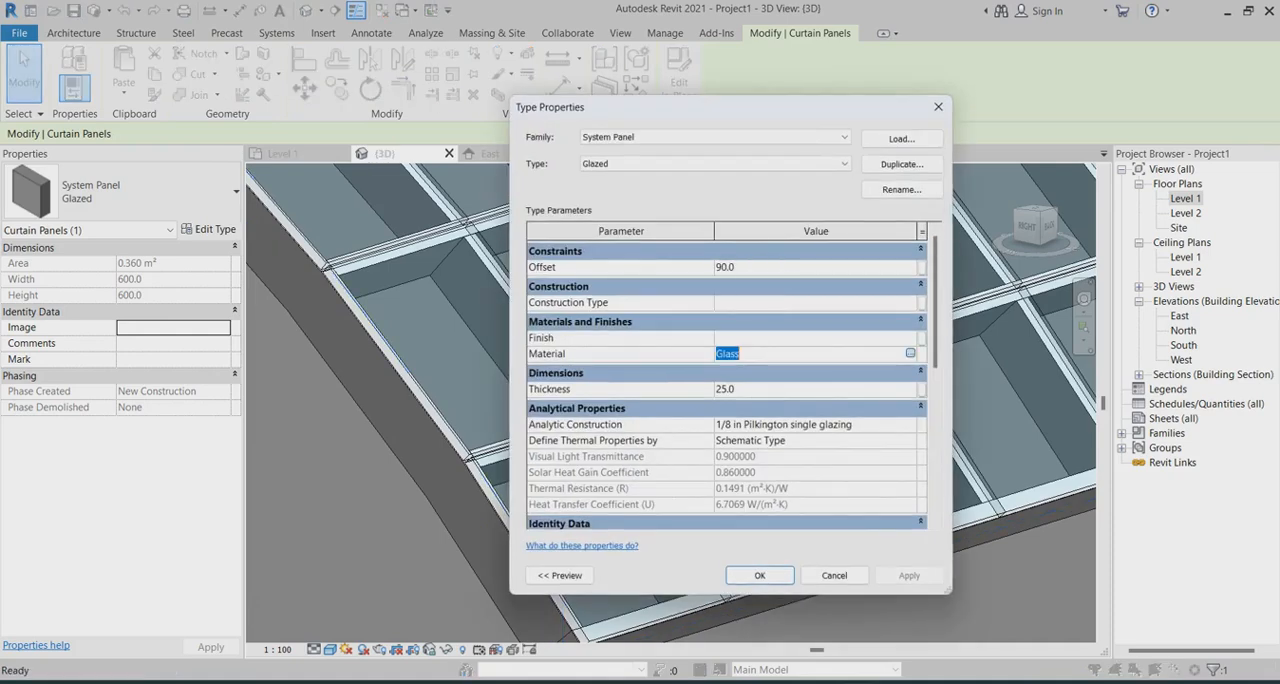
{"action": "left_click", "coordinate": [910, 353]}
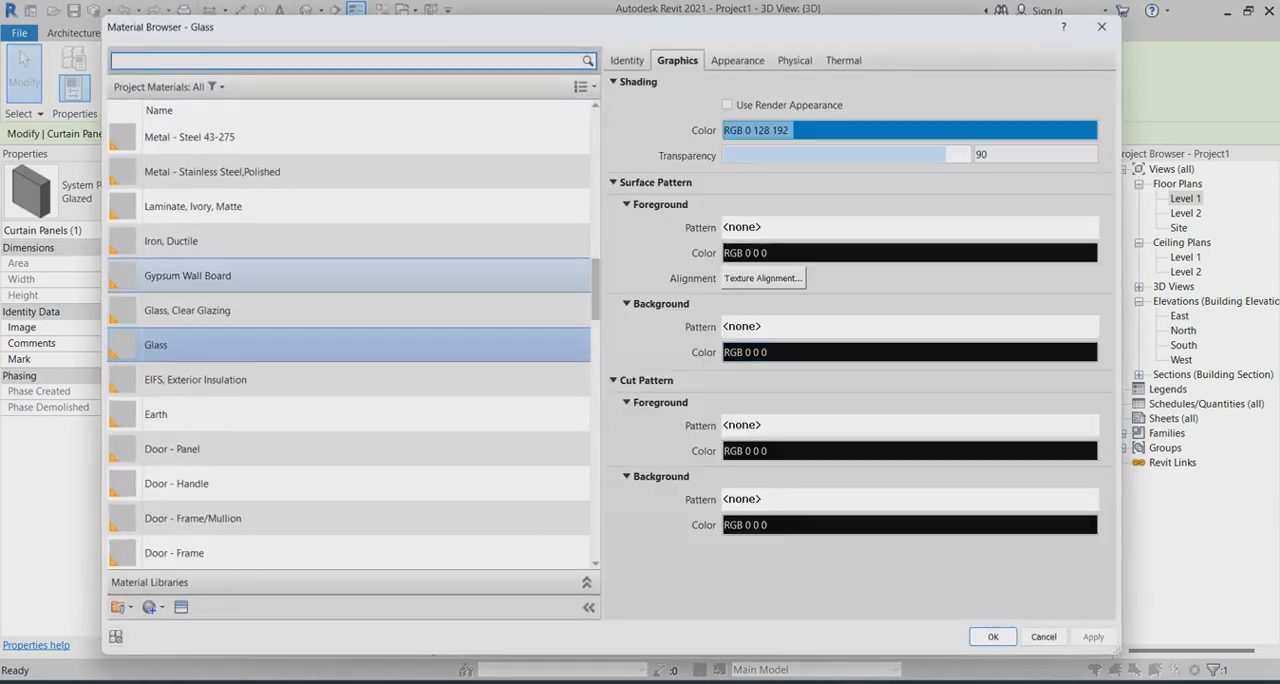
{"action": "scroll", "coordinate": [190, 248], "scroll_direction": "down", "scroll_amount": 2}
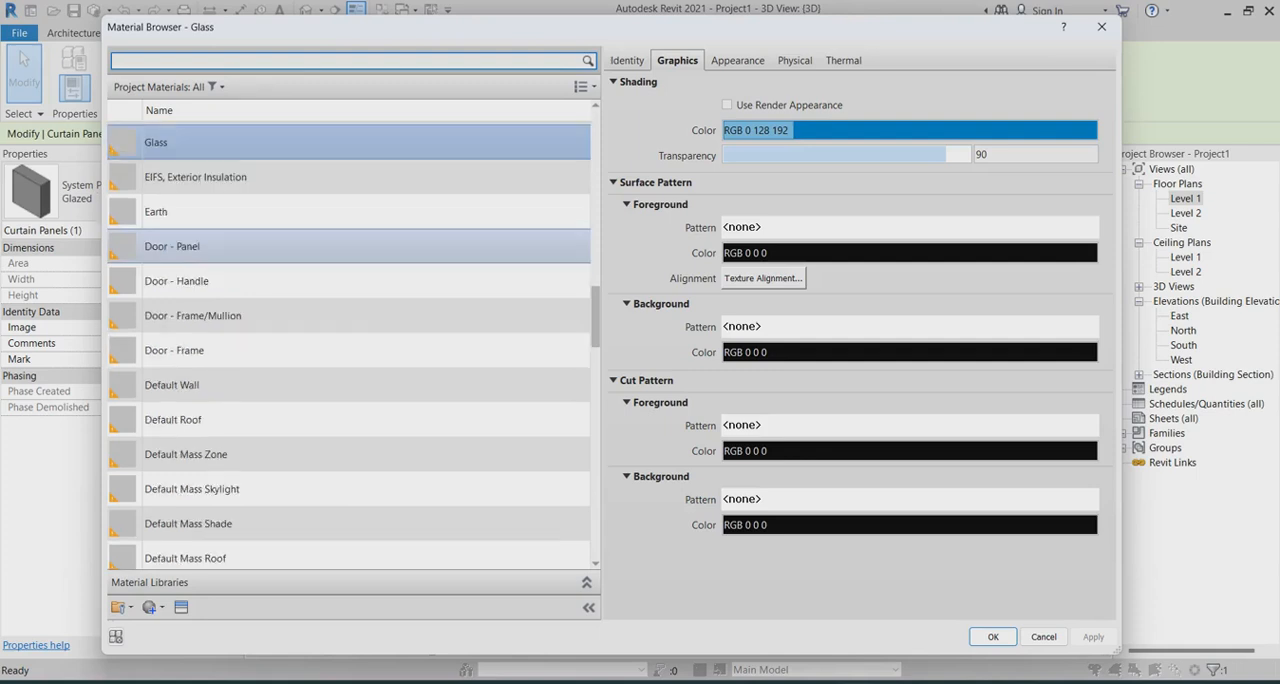
{"action": "scroll", "coordinate": [190, 242], "scroll_direction": "up", "scroll_amount": 3}
{"action": "left_click", "coordinate": [170, 205]}
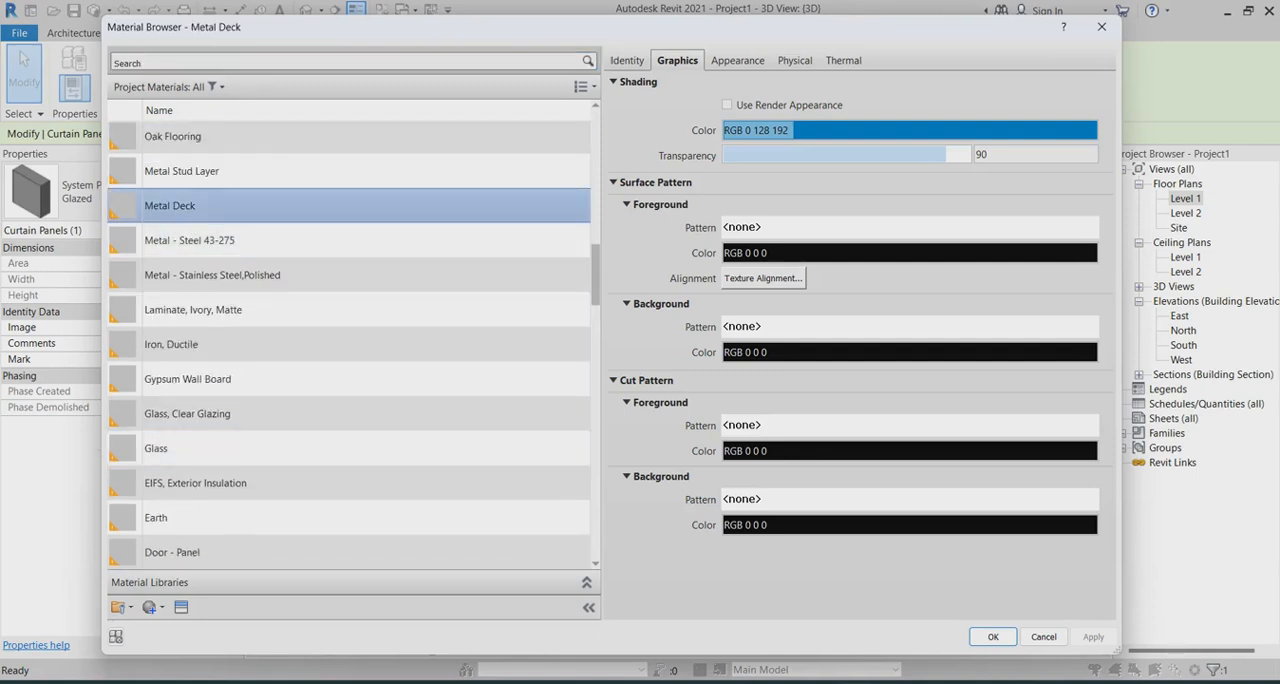
Set the Metal Deck shading colour to RGB 128 128 128 and apply the material to the panel type
{"action": "left_click", "coordinate": [760, 130]}
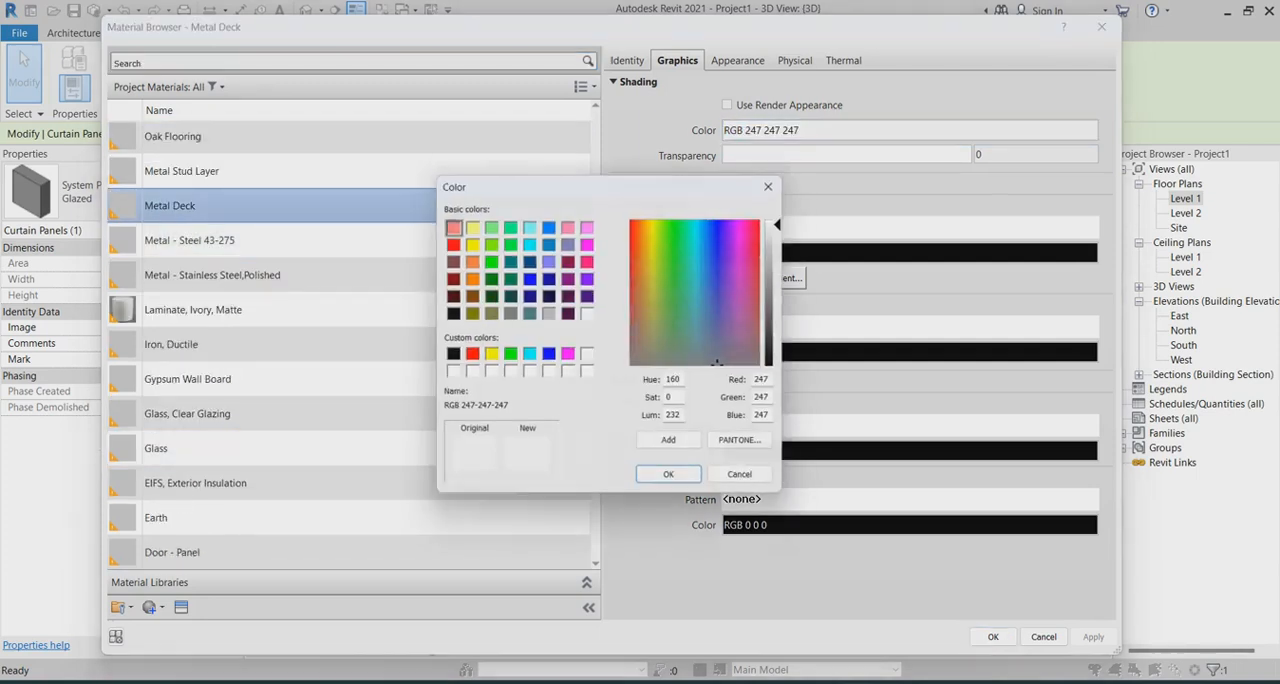
{"action": "left_click", "coordinate": [508, 314]}
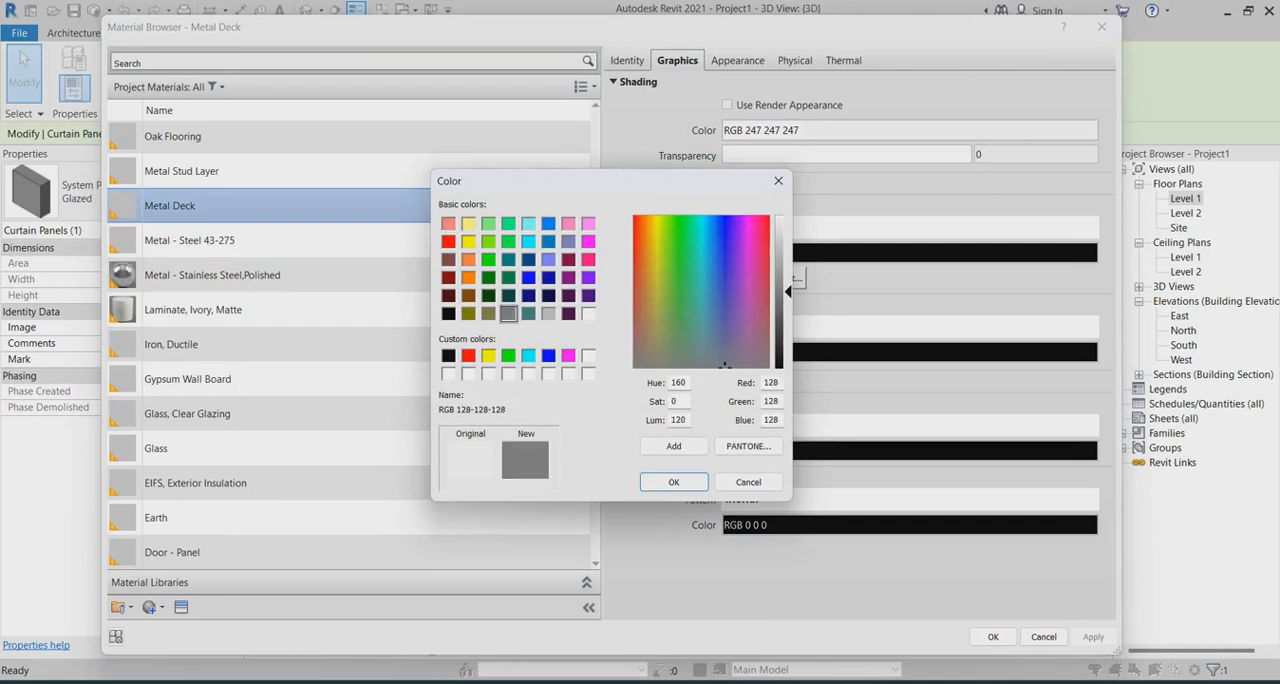
{"action": "left_click", "coordinate": [674, 482]}
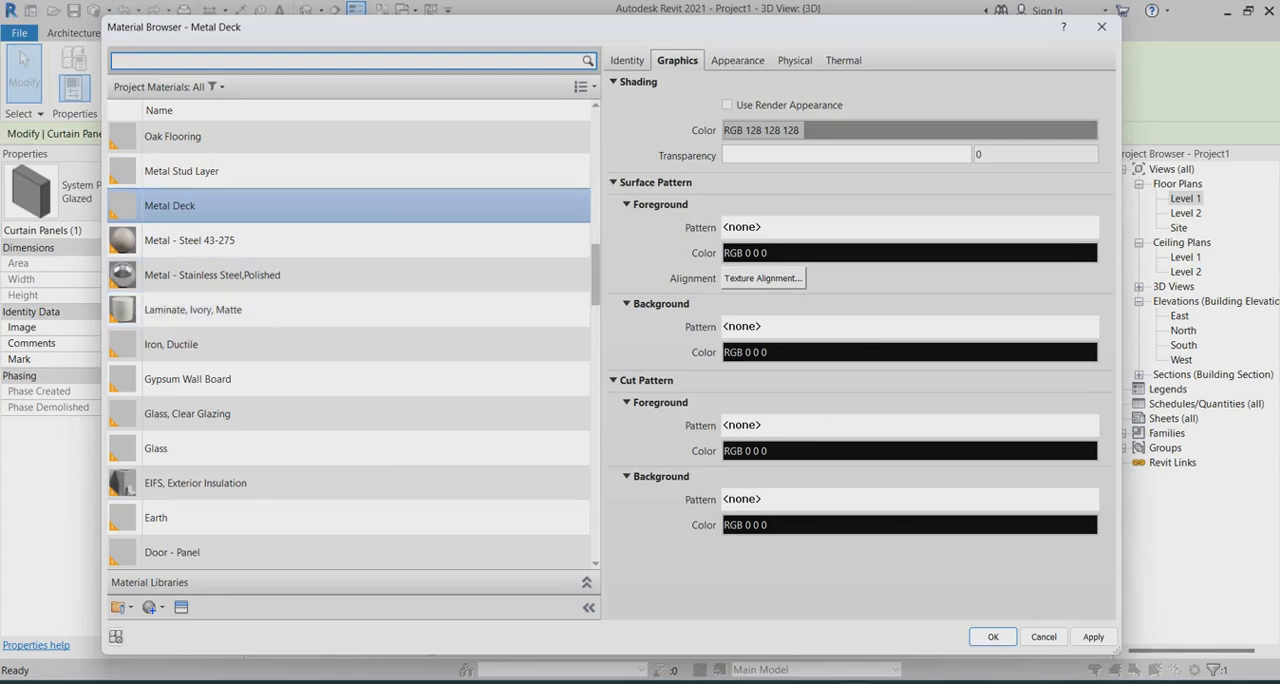
{"action": "left_click", "coordinate": [1093, 637]}
{"action": "left_click", "coordinate": [993, 637]}
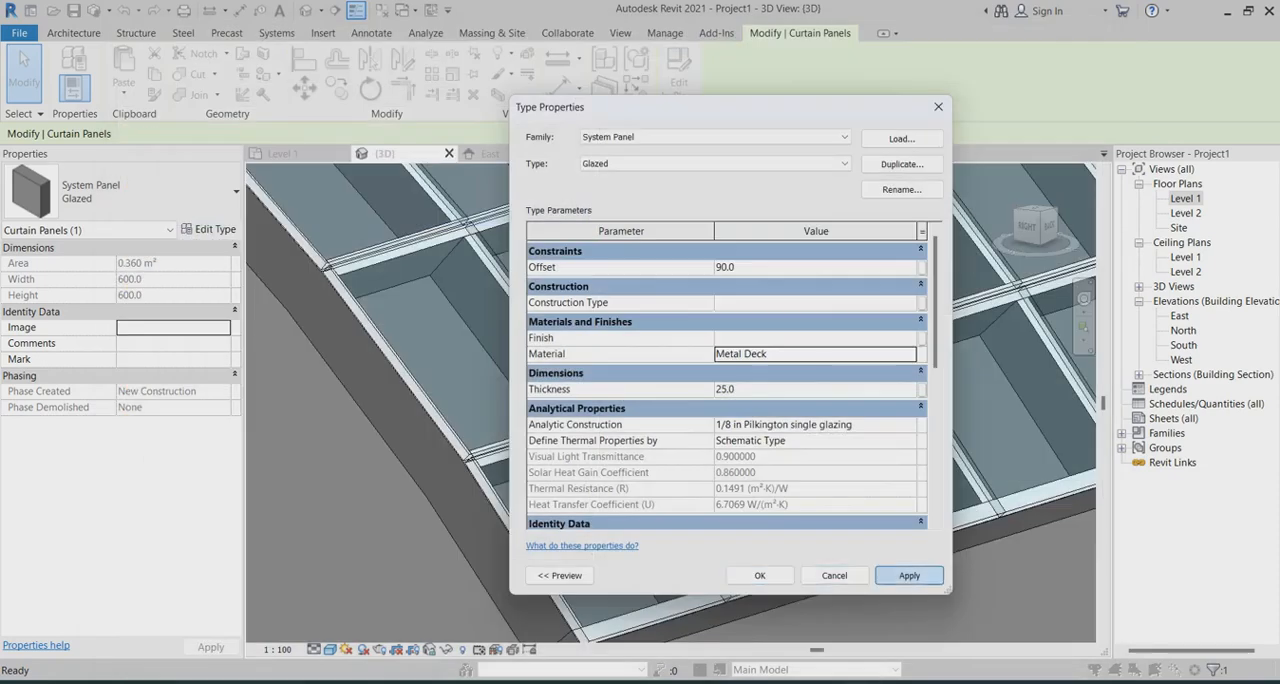
{"action": "left_click", "coordinate": [760, 575]}
Deselect the panel and review the metal-clad curved roof close up and over the whole building
{"action": "scroll", "coordinate": [590, 450], "scroll_direction": "down", "scroll_amount": 7}
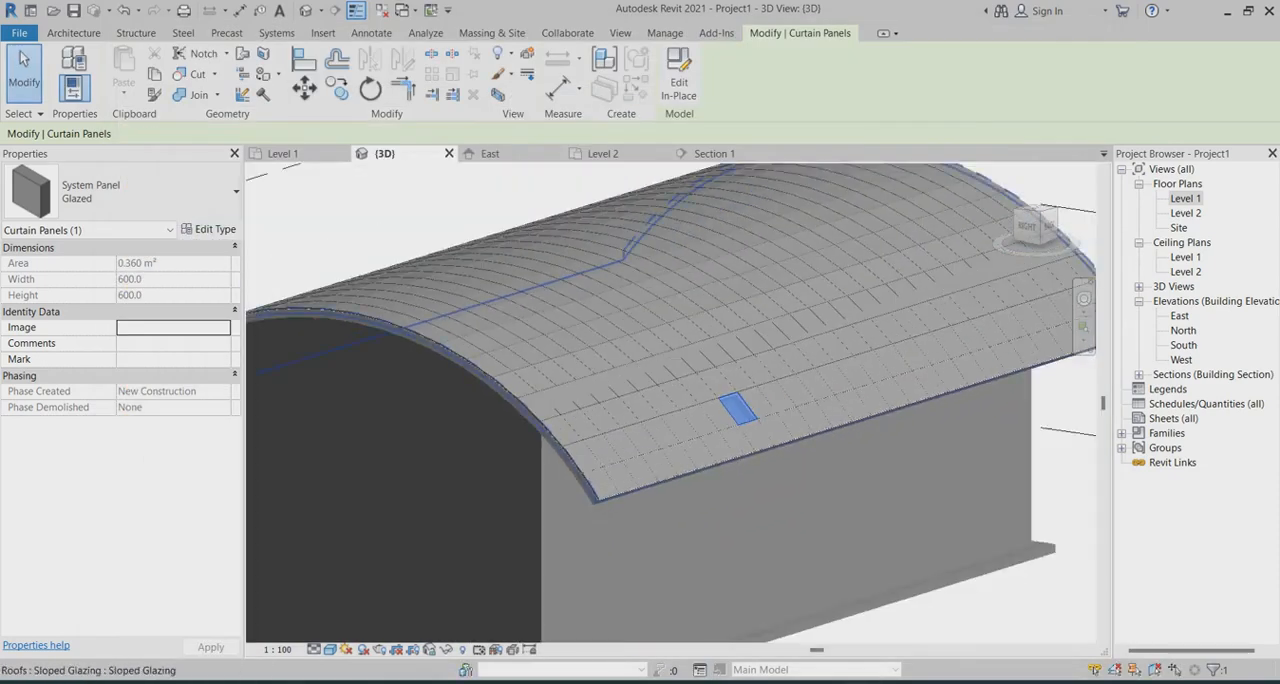
{"action": "scroll", "coordinate": [762, 512], "scroll_direction": "down", "scroll_amount": 1}
{"action": "key", "text": "Escape"}
{"action": "scroll", "coordinate": [1034, 384], "scroll_direction": "up", "scroll_amount": 2}
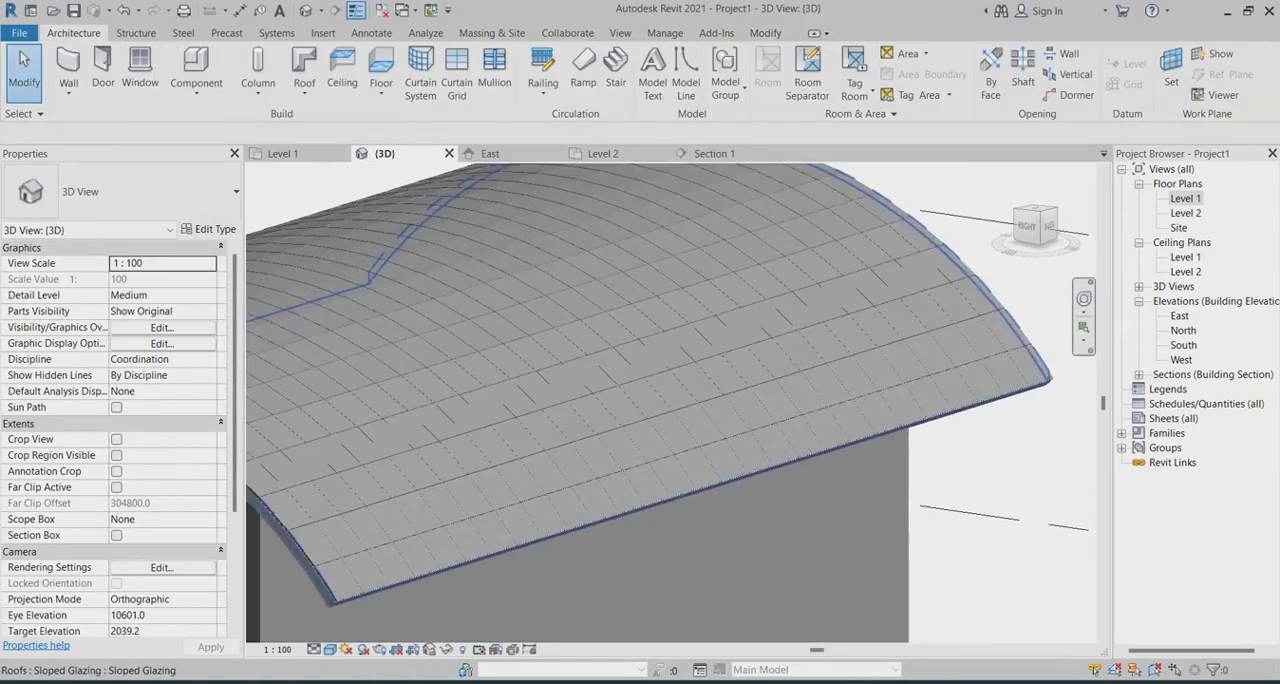
{"action": "scroll", "coordinate": [650, 400], "scroll_direction": "down", "scroll_amount": 3}
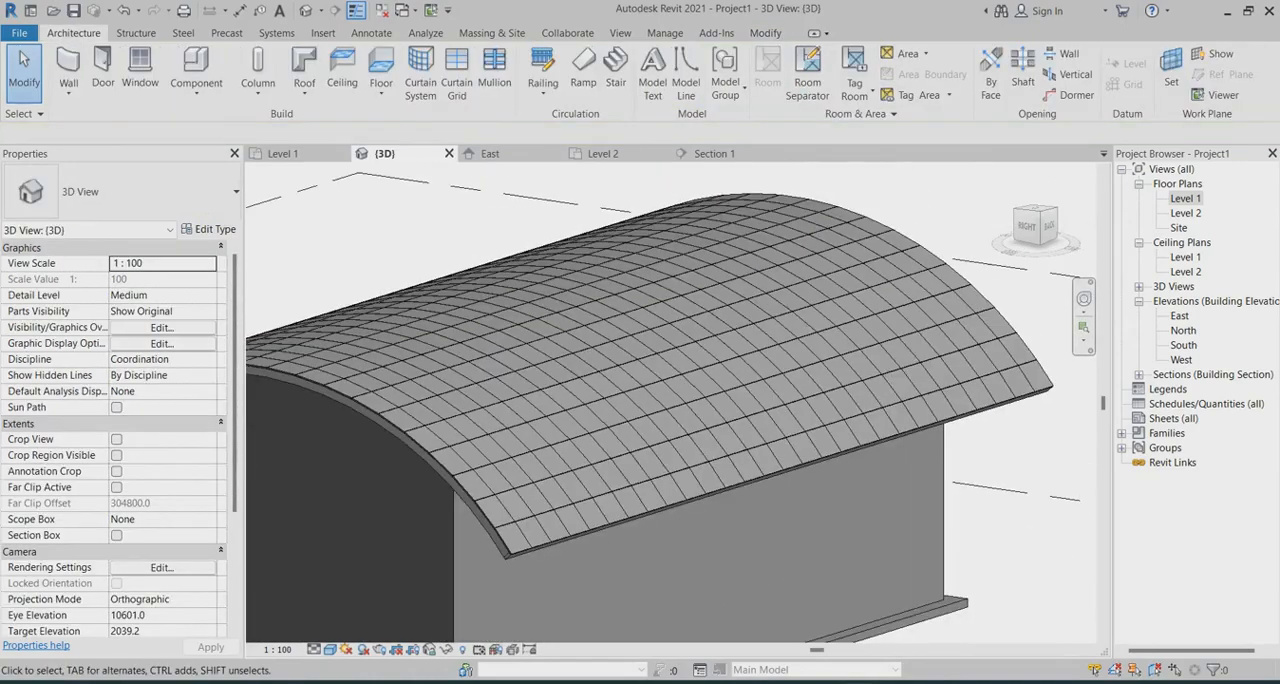
{"action": "scroll", "coordinate": [955, 413], "scroll_direction": "up", "scroll_amount": 3}
{"action": "scroll", "coordinate": [670, 403], "scroll_direction": "down", "scroll_amount": 4}
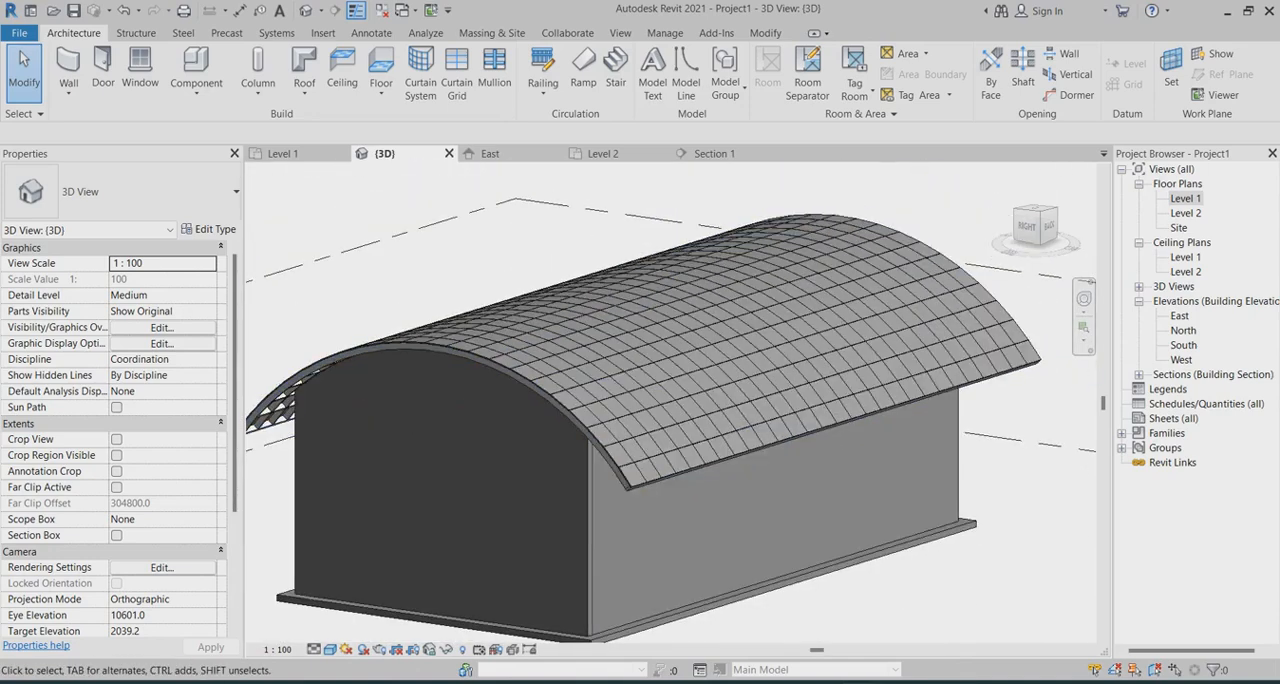
Examine the metal roof's eave corner and panel joints close up, and the whole building from outside
{"action": "scroll", "coordinate": [668, 400], "scroll_direction": "up", "scroll_amount": 4}
{"action": "scroll", "coordinate": [660, 395], "scroll_direction": "down", "scroll_amount": 5}
{"action": "scroll", "coordinate": [655, 390], "scroll_direction": "up", "scroll_amount": 2}
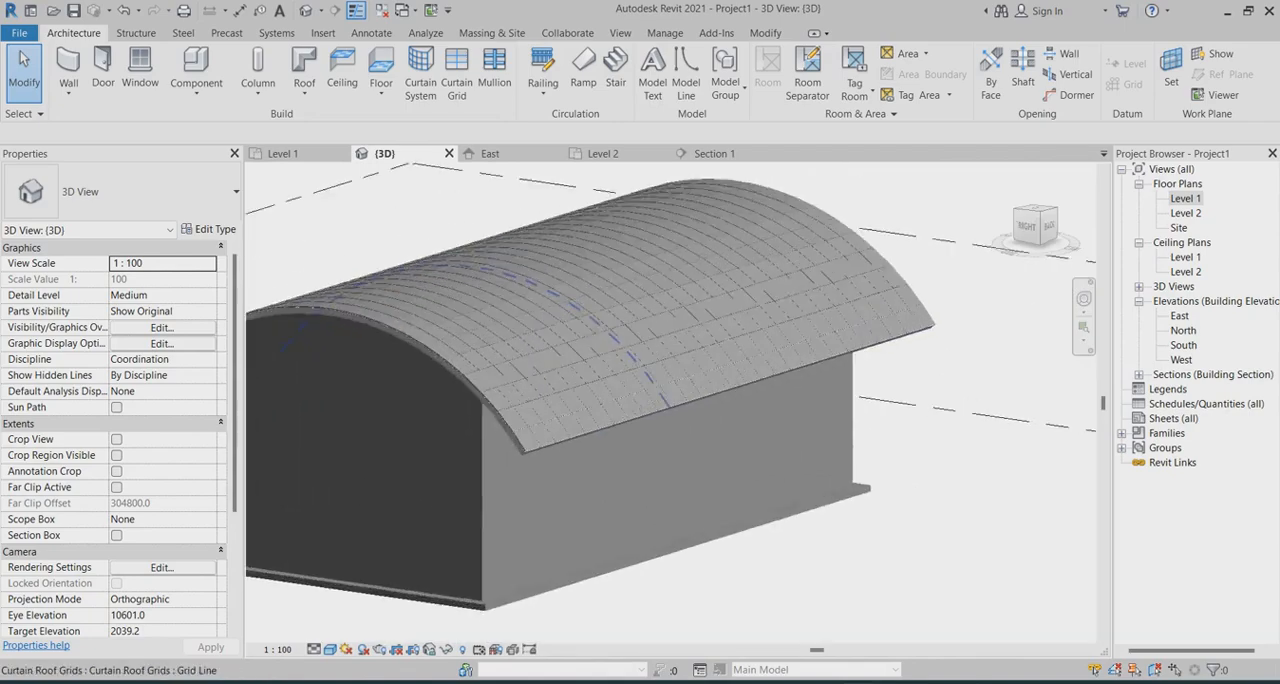
{"action": "scroll", "coordinate": [685, 407], "scroll_direction": "up", "scroll_amount": 1}
{"action": "scroll", "coordinate": [780, 450], "scroll_direction": "down", "scroll_amount": 2}
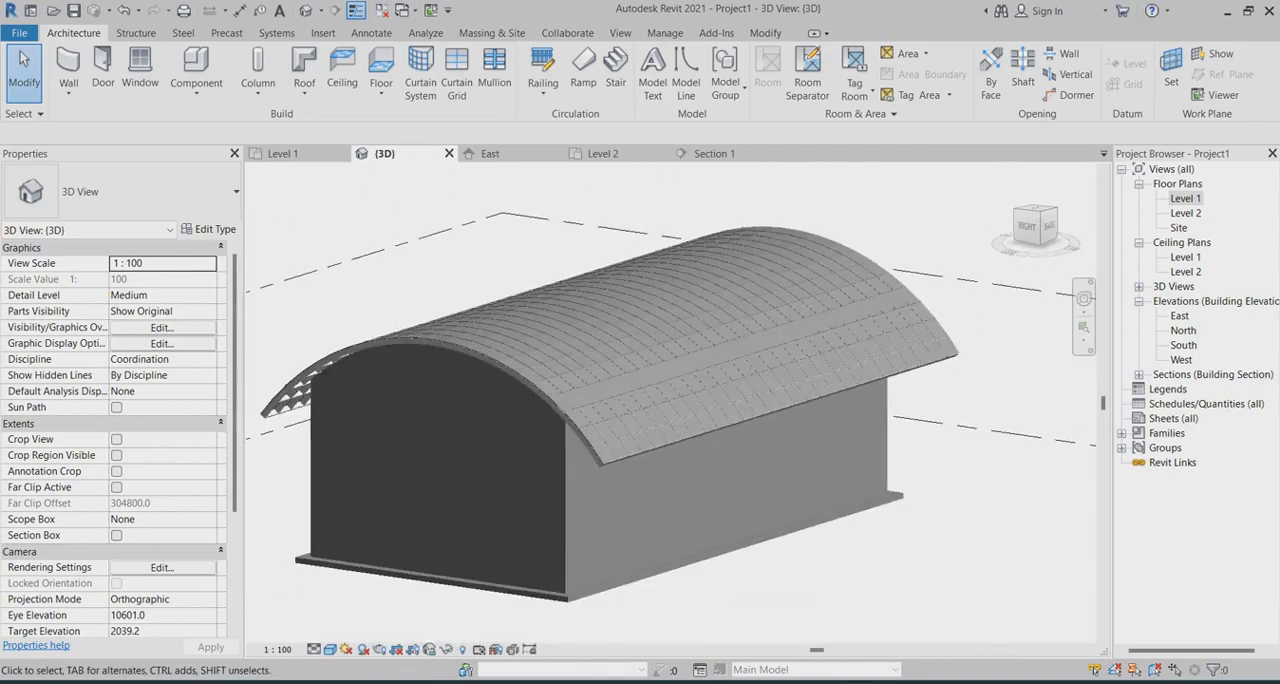
{"action": "mouse_move", "coordinate": [760, 445]}
{"action": "middle_mouse_down", "text": "shift"}
{"action": "mouse_move", "coordinate": [660, 425]}
{"action": "mouse_move", "coordinate": [765, 465]}
{"action": "middle_mouse_up", "text": "shift"}
{"action": "scroll", "coordinate": [745, 482], "scroll_direction": "up", "scroll_amount": 2}
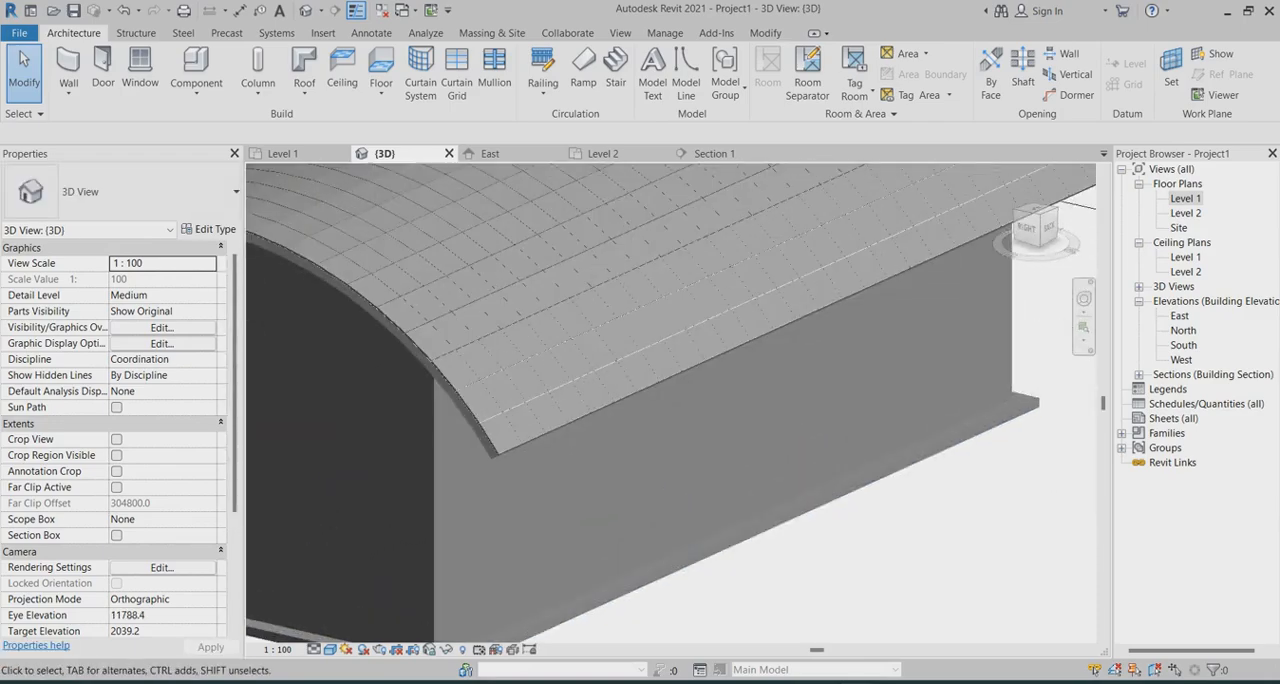
{"action": "scroll", "coordinate": [700, 490], "scroll_direction": "down", "scroll_amount": 2}
{"action": "scroll", "coordinate": [565, 445], "scroll_direction": "up", "scroll_amount": 3}
{"action": "scroll", "coordinate": [640, 430], "scroll_direction": "up", "scroll_amount": 5}
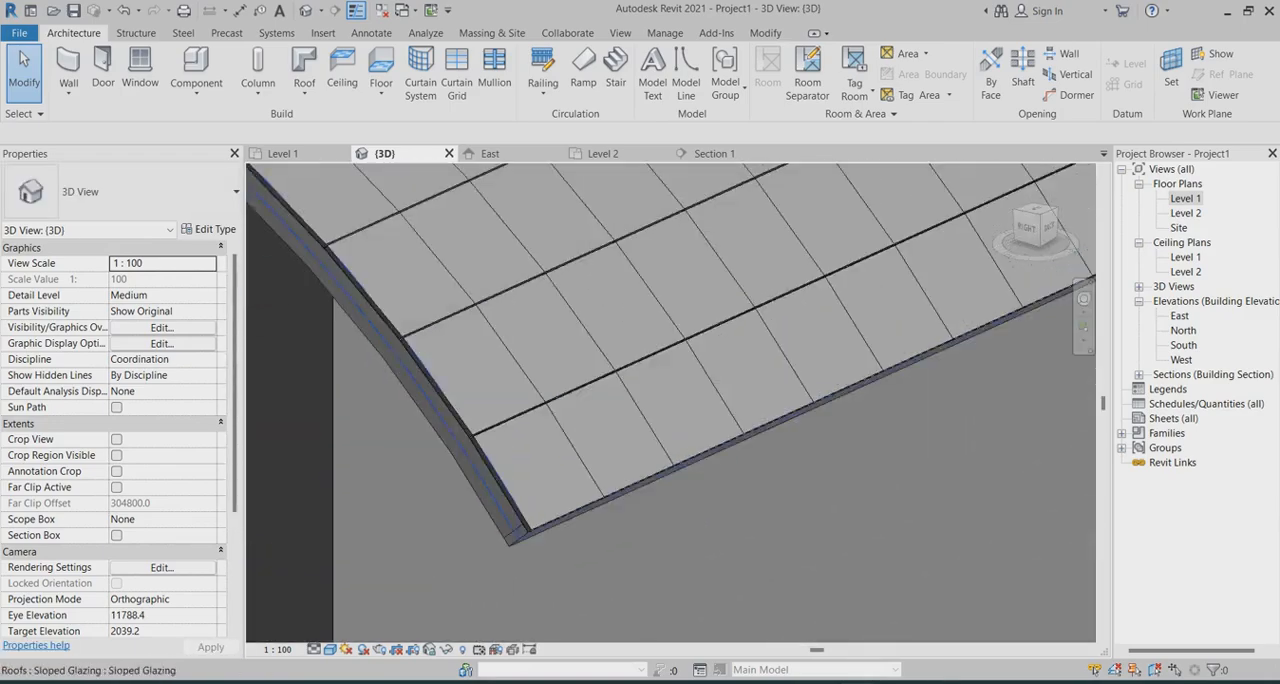
{"action": "scroll", "coordinate": [640, 430], "scroll_direction": "down", "scroll_amount": 6}
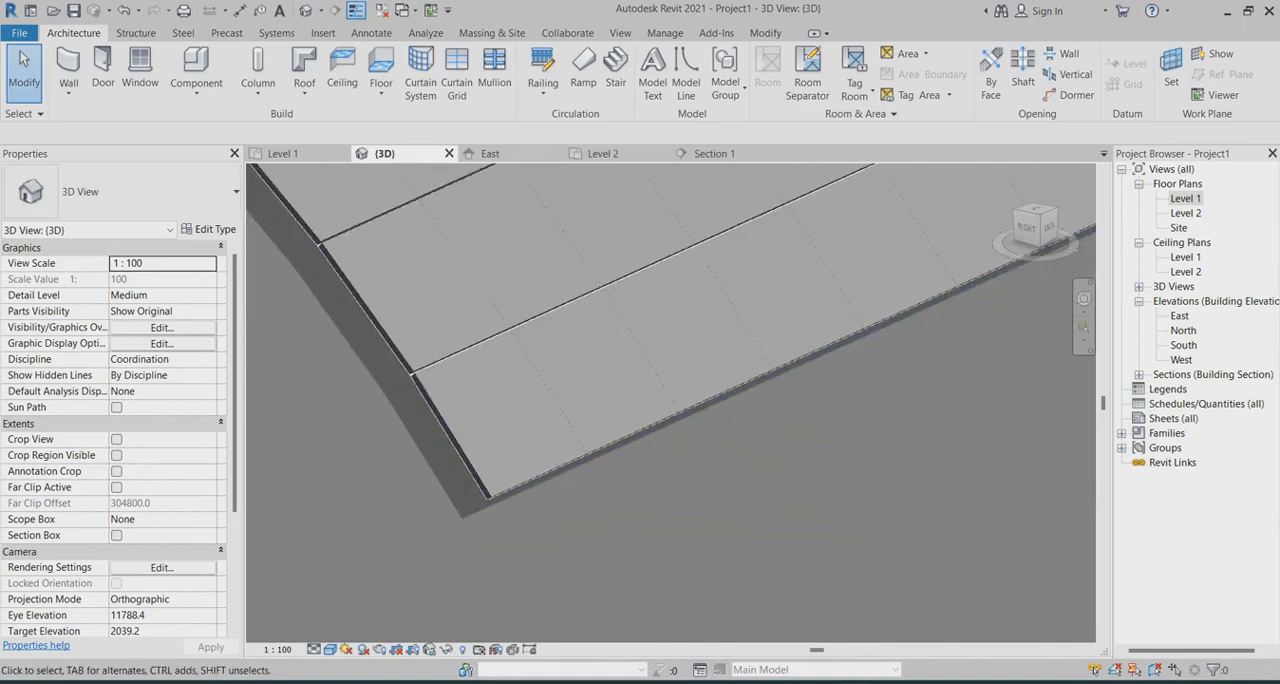
{"action": "scroll", "coordinate": [688, 465], "scroll_direction": "down", "scroll_amount": 3}
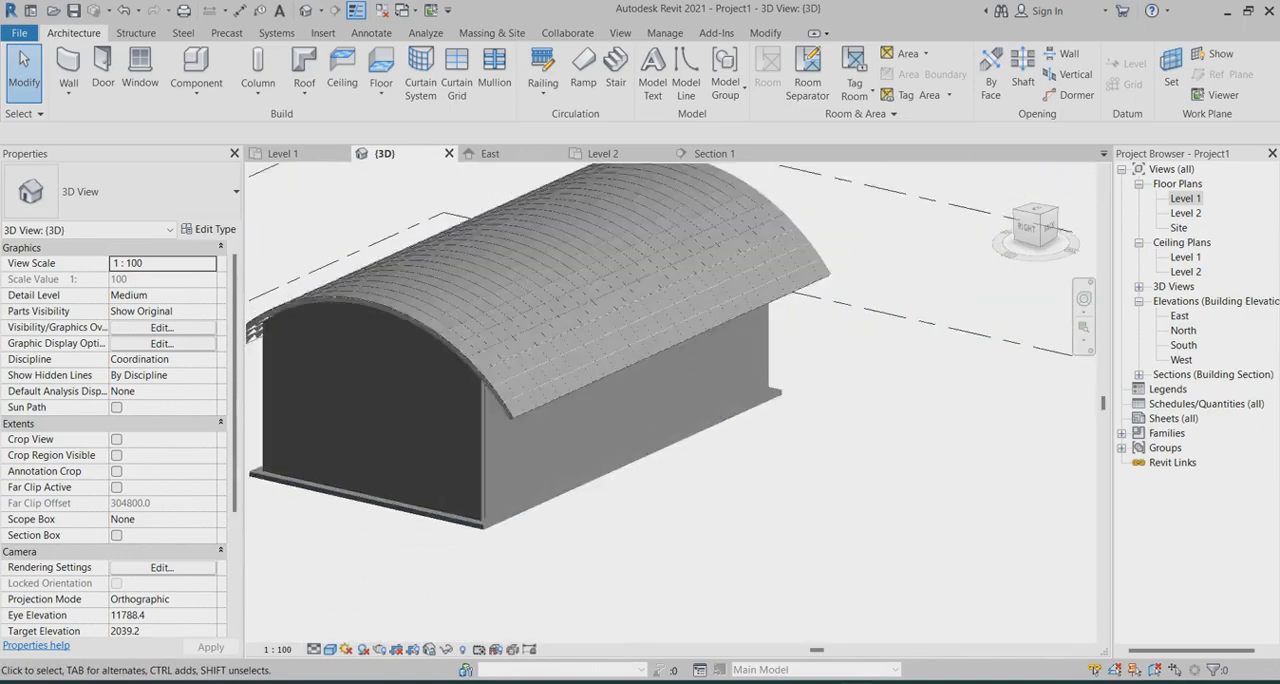
{"action": "middle_click_drag", "start_coordinate": [688, 465], "coordinate": [652, 466], "text": "shift"}
In the Level 1 plan, set up a Storefront curtain wall with base offset 300, unconnected top constraint and height 2000
{"action": "left_click", "coordinate": [283, 154]}
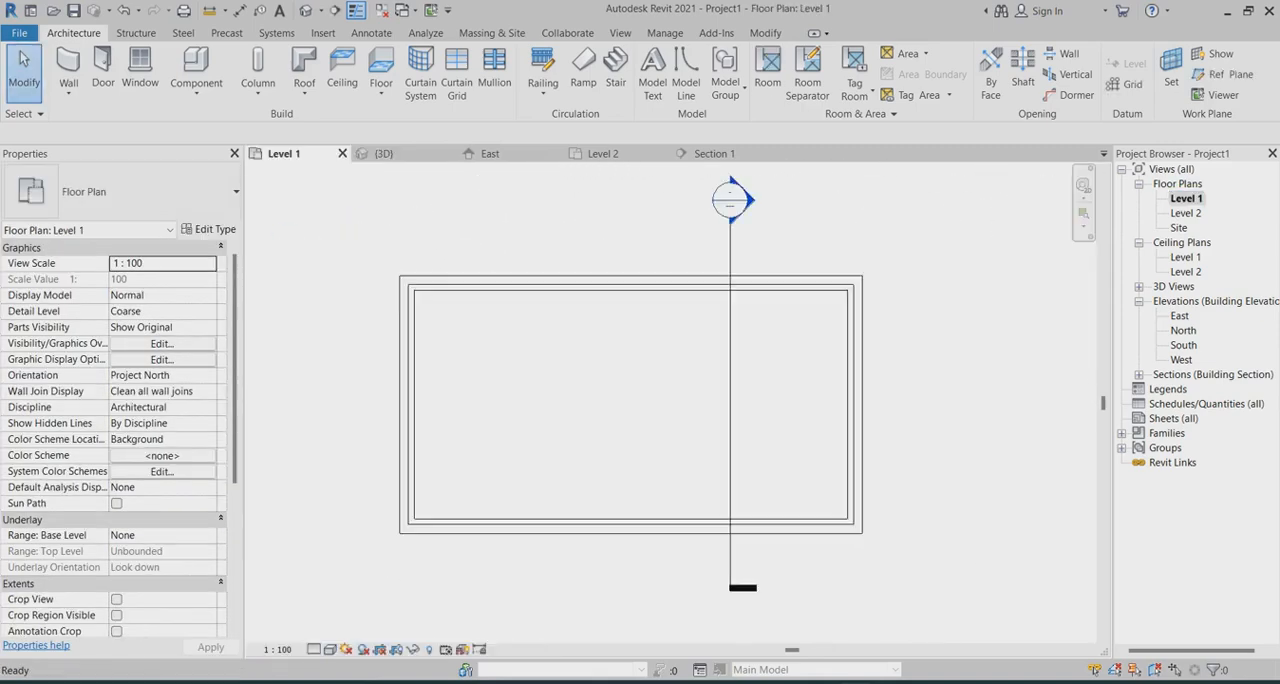
{"action": "scroll", "coordinate": [533, 526], "scroll_direction": "up", "scroll_amount": 4}
{"action": "scroll", "coordinate": [408, 391], "scroll_direction": "down", "scroll_amount": 4}
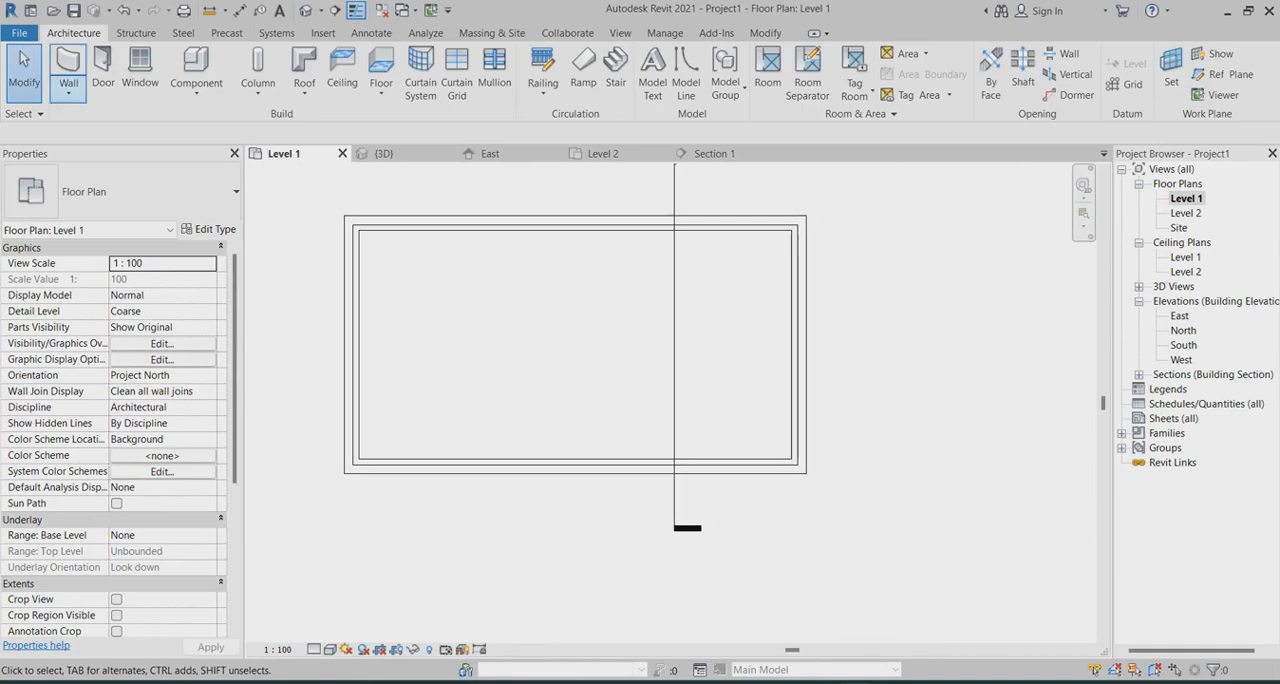
{"action": "left_click", "coordinate": [68, 93]}
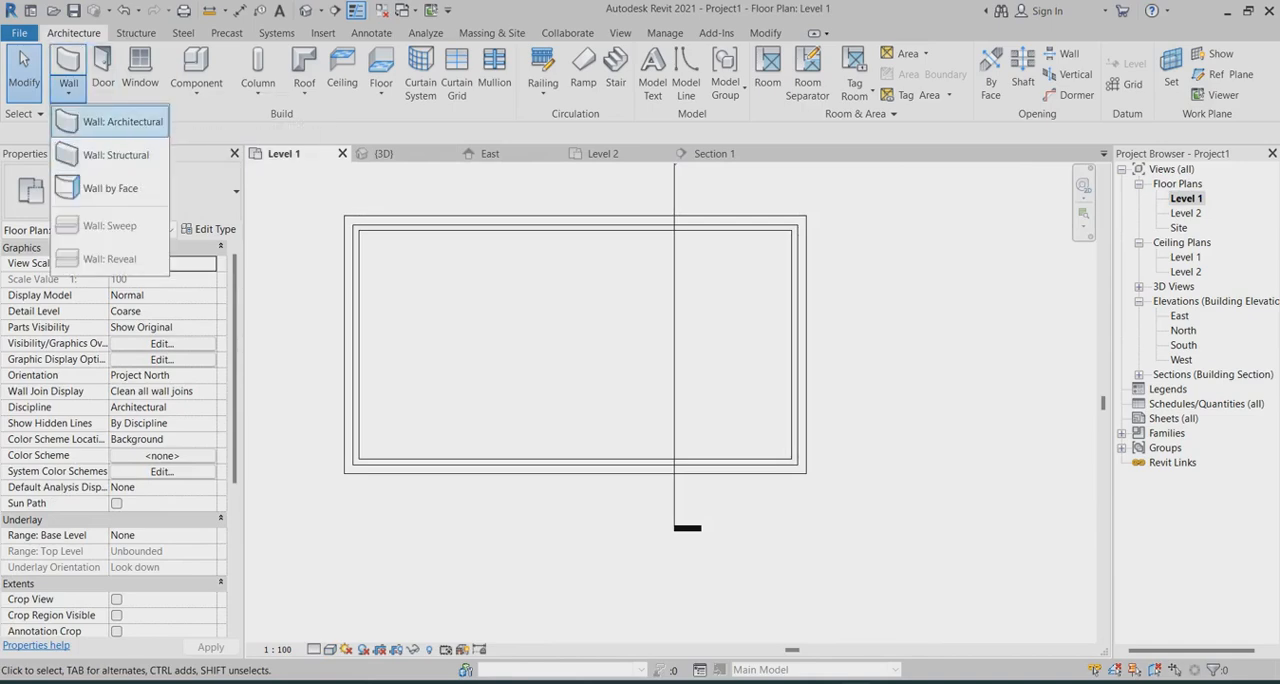
{"action": "left_click", "coordinate": [100, 122]}
{"action": "left_click", "coordinate": [150, 192]}
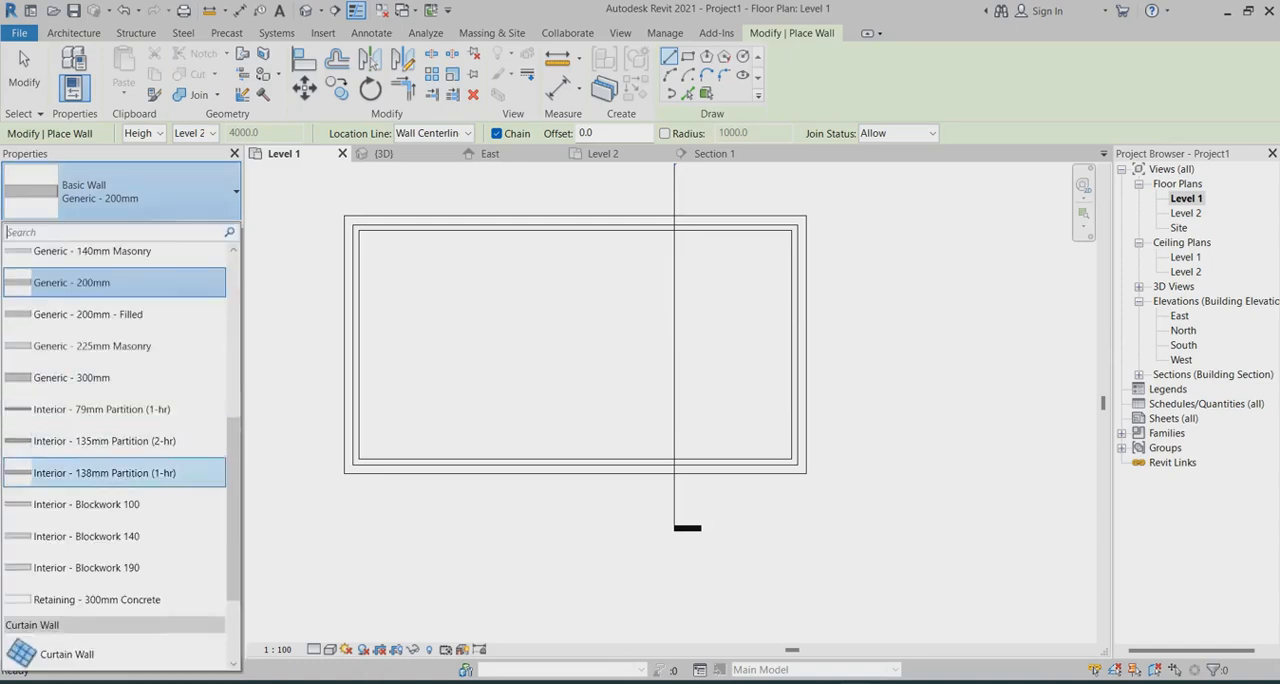
{"action": "scroll", "coordinate": [130, 520], "scroll_direction": "down", "scroll_amount": 3}
{"action": "left_click", "coordinate": [62, 600]}
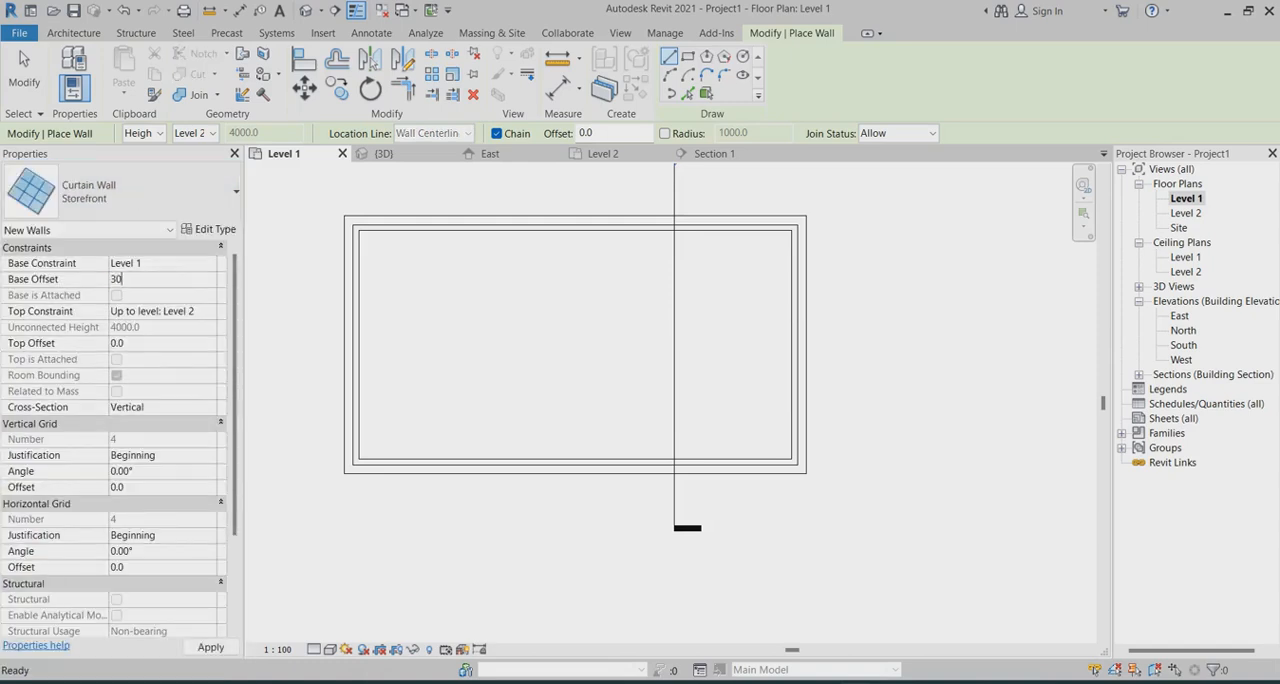
{"action": "left_click", "coordinate": [209, 311]}
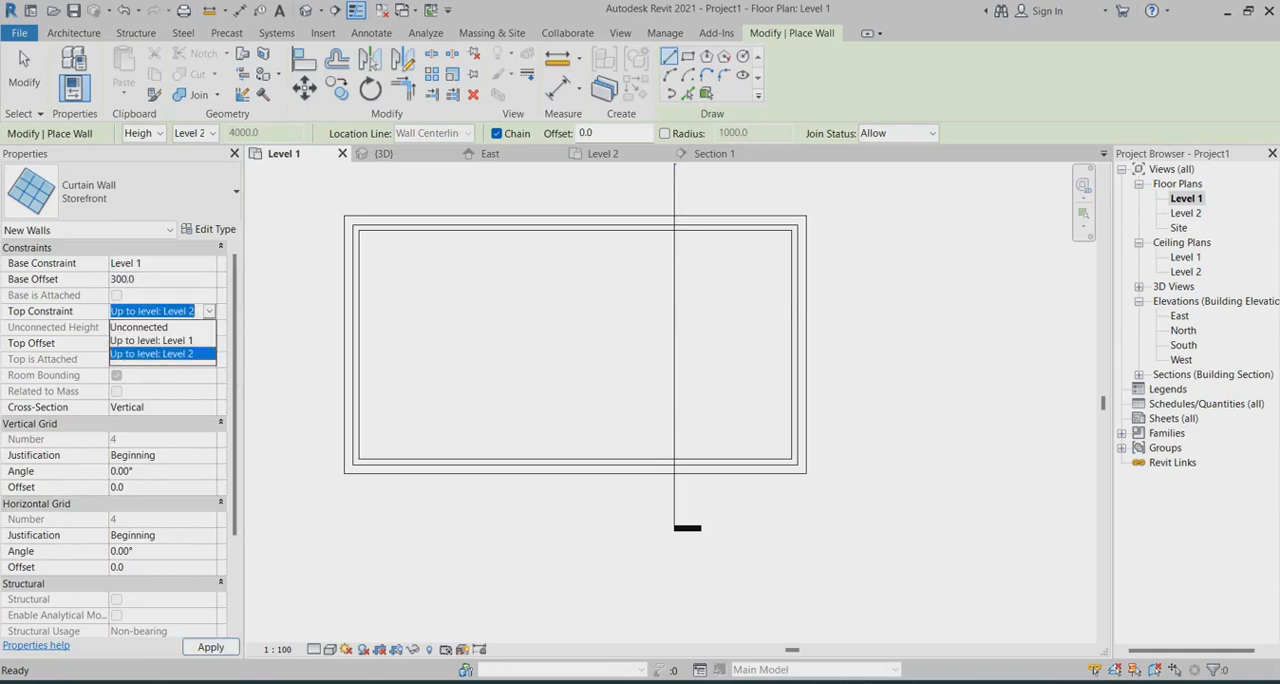
{"action": "left_click", "coordinate": [140, 327]}
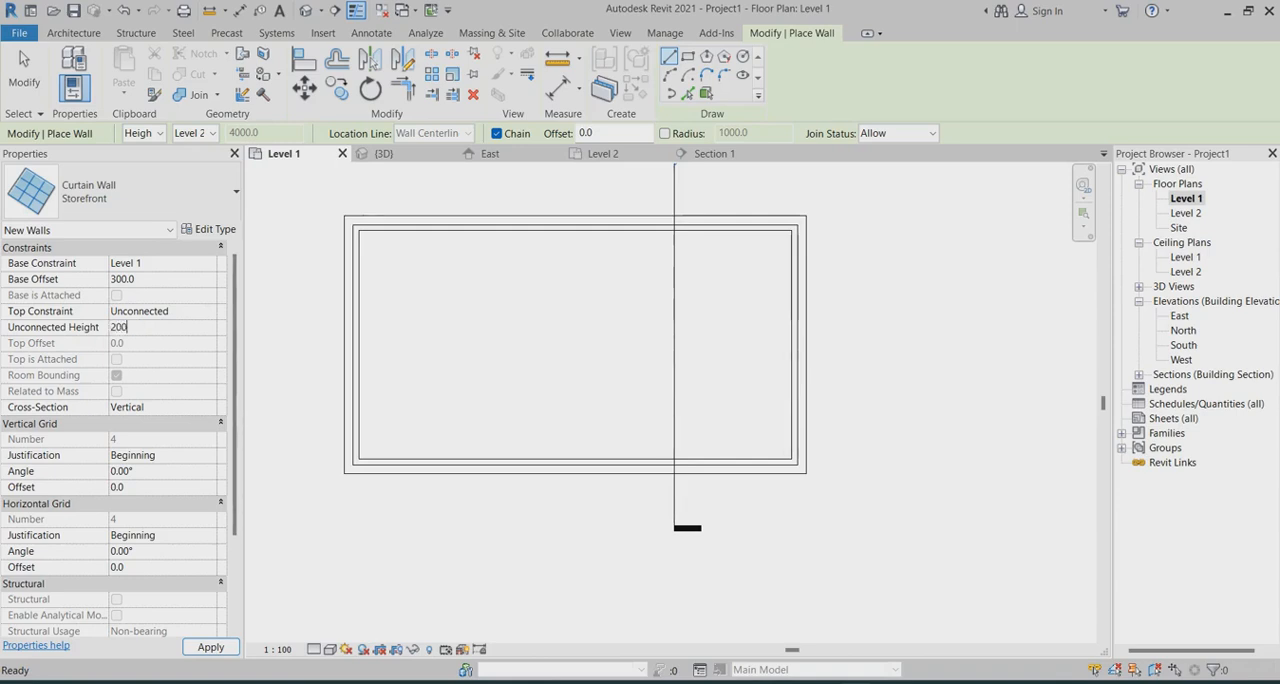
{"action": "type", "text": "2000"}
Draw two Storefront segments along the south wall, about 3300 long near the west end and about 1900 long near the east end
{"action": "scroll", "coordinate": [455, 468], "scroll_direction": "up", "scroll_amount": 2}
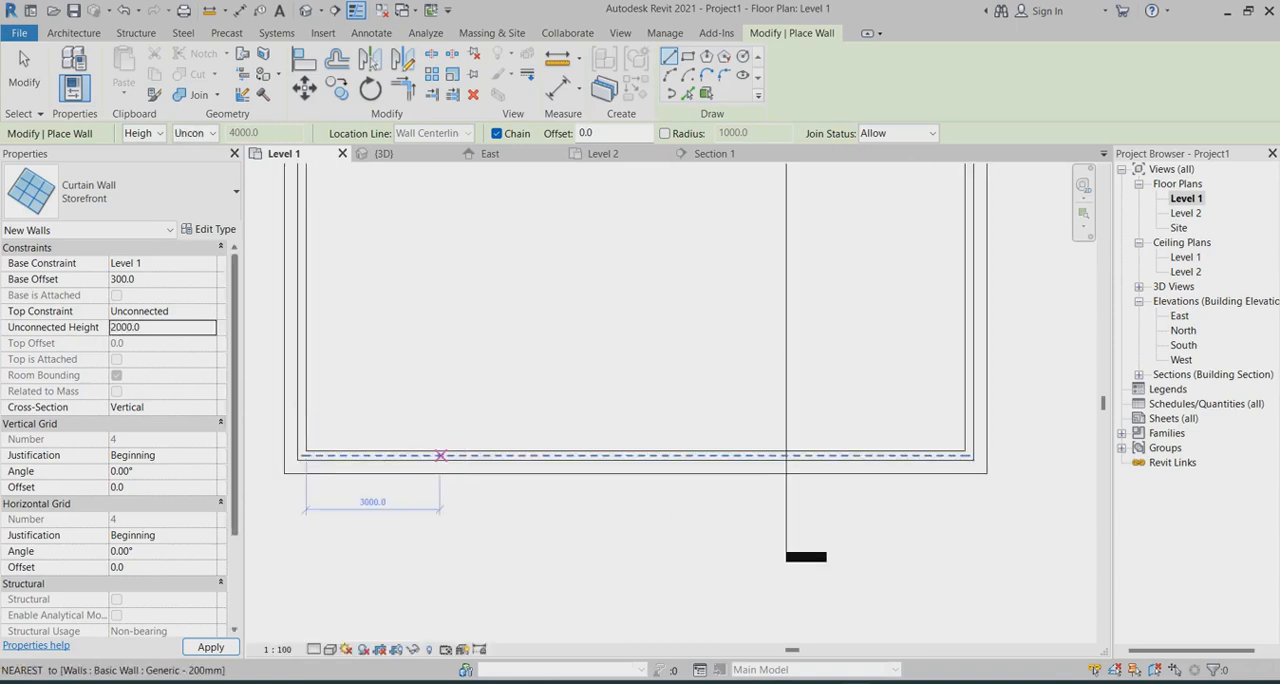
{"action": "left_click", "coordinate": [422, 455]}
{"action": "left_click", "coordinate": [569, 455]}
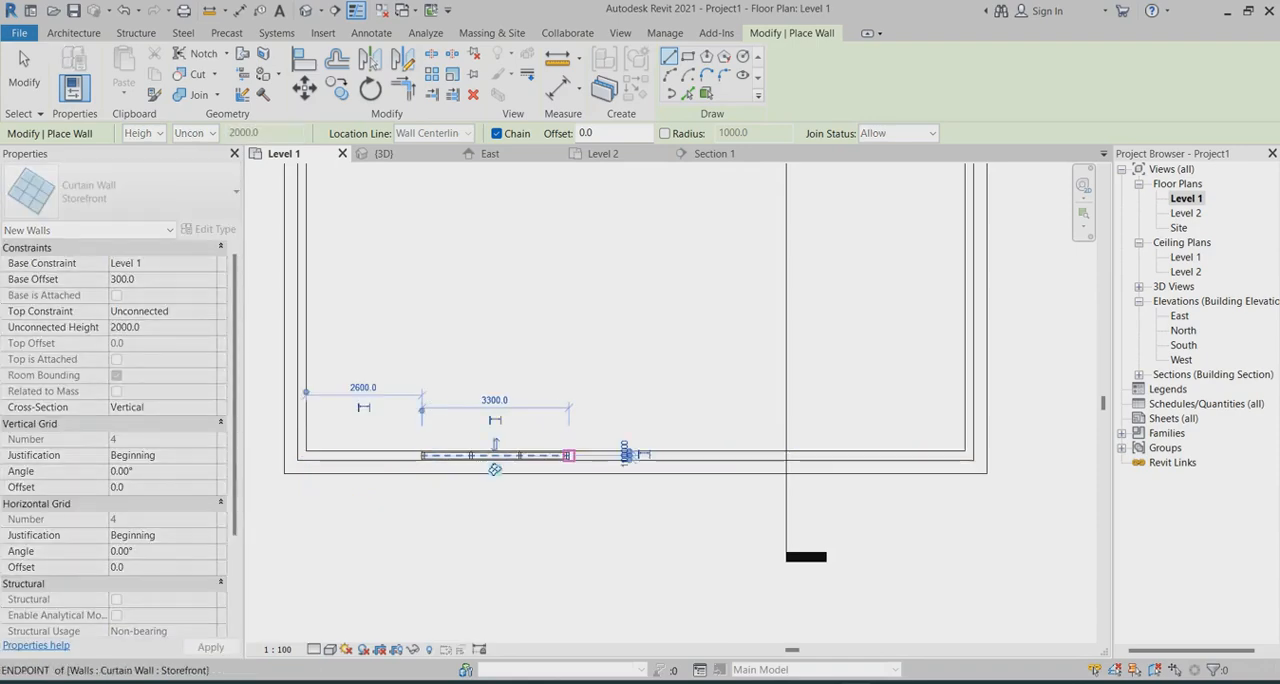
{"action": "left_click", "coordinate": [829, 455]}
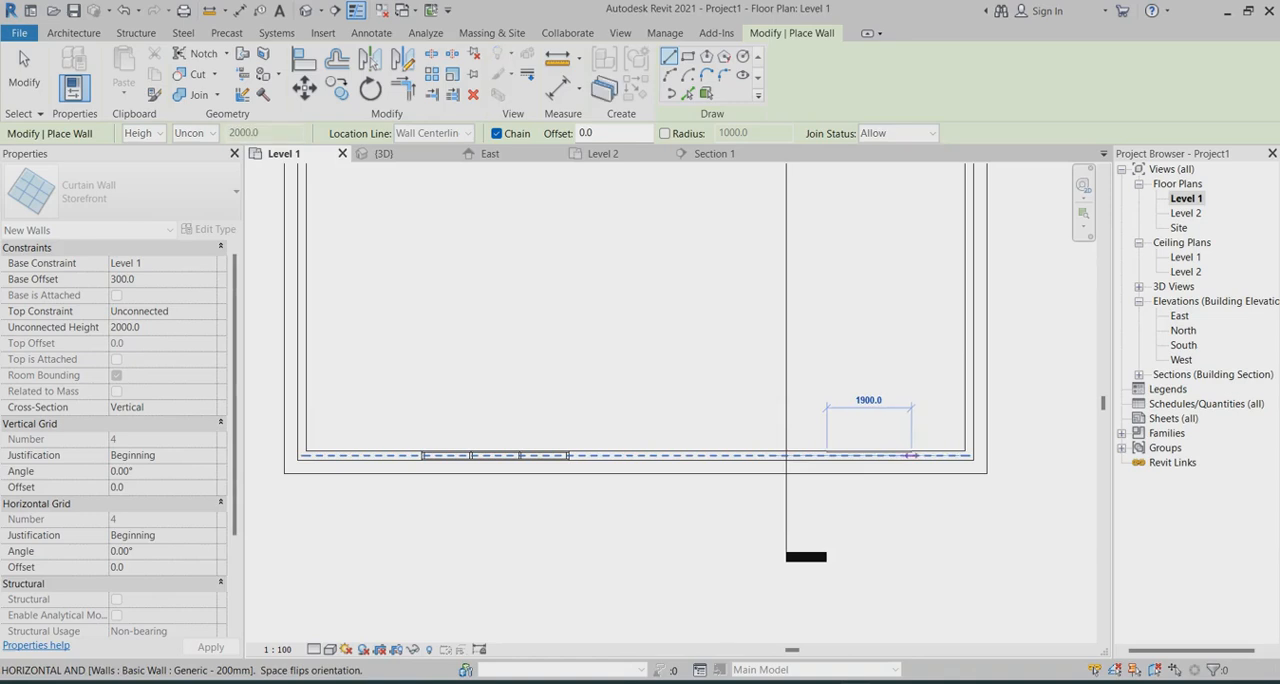
{"action": "left_click", "coordinate": [913, 455]}
Draw Storefront segments about 3600 long in the west wall, 5100 in the north wall and 3400 in the east wall
{"action": "scroll", "coordinate": [880, 475], "scroll_direction": "down", "scroll_amount": 2}
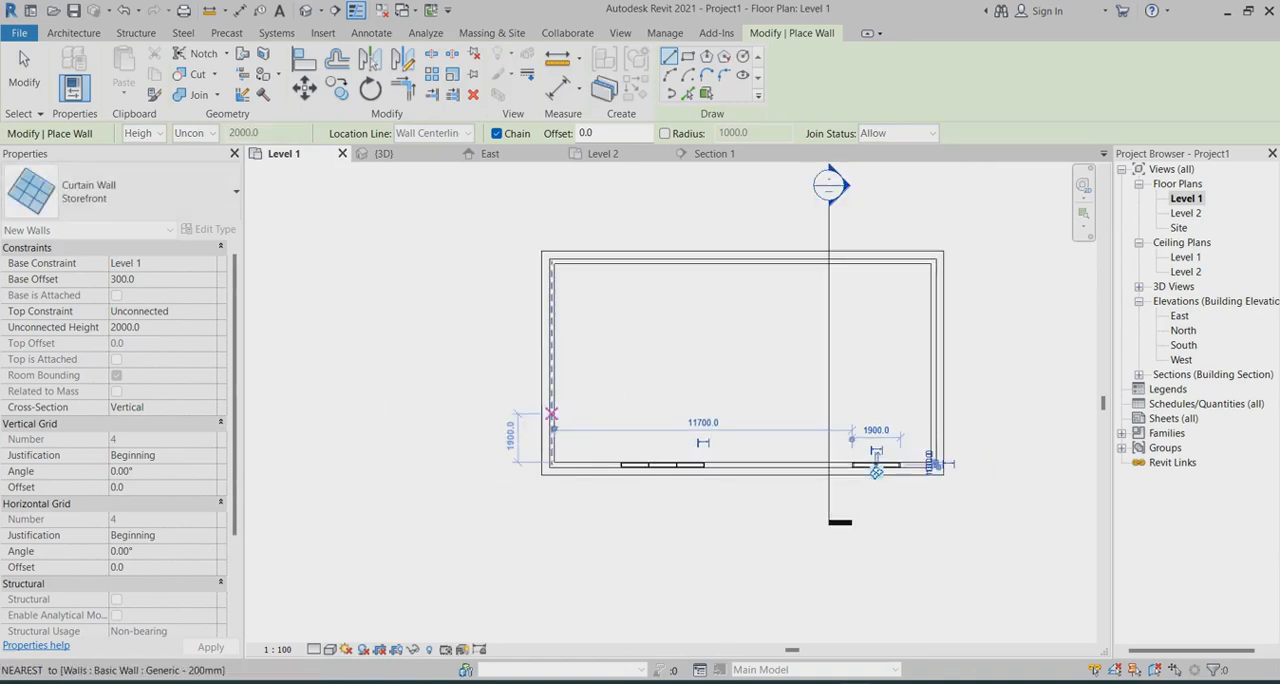
{"action": "left_click", "coordinate": [549, 414]}
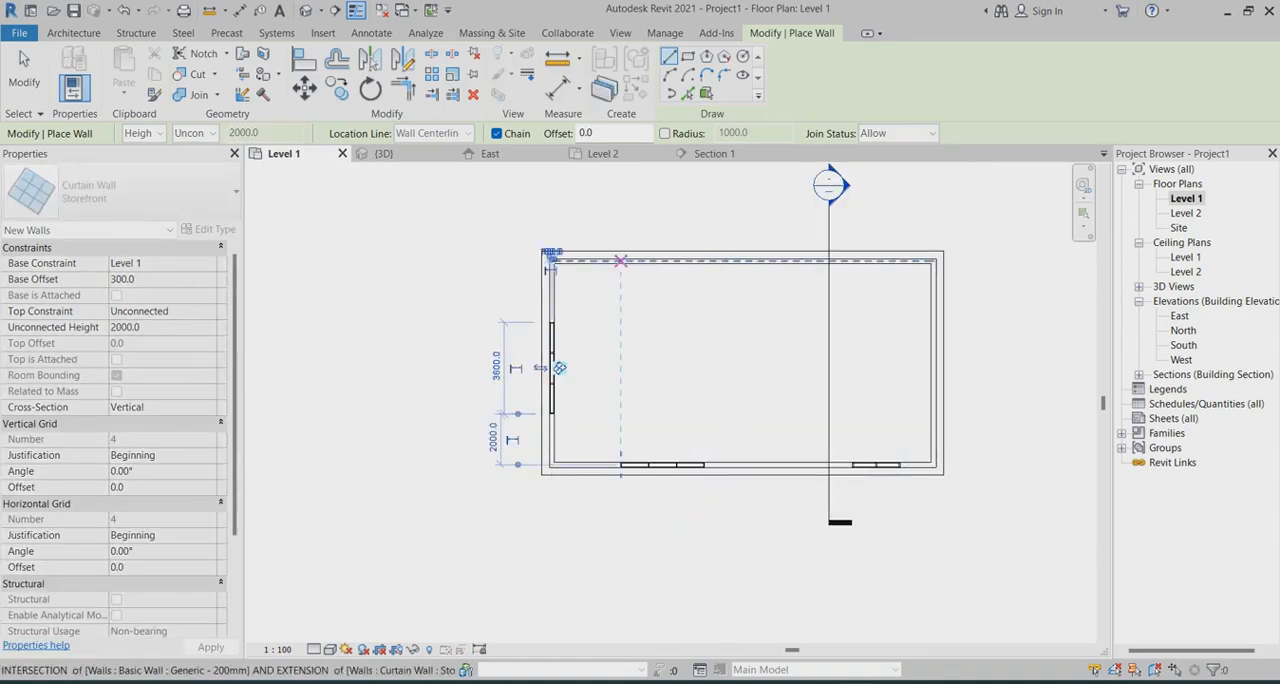
{"action": "left_click", "coordinate": [621, 261]}
{"action": "left_click", "coordinate": [750, 261]}
{"action": "key", "text": "Escape"}
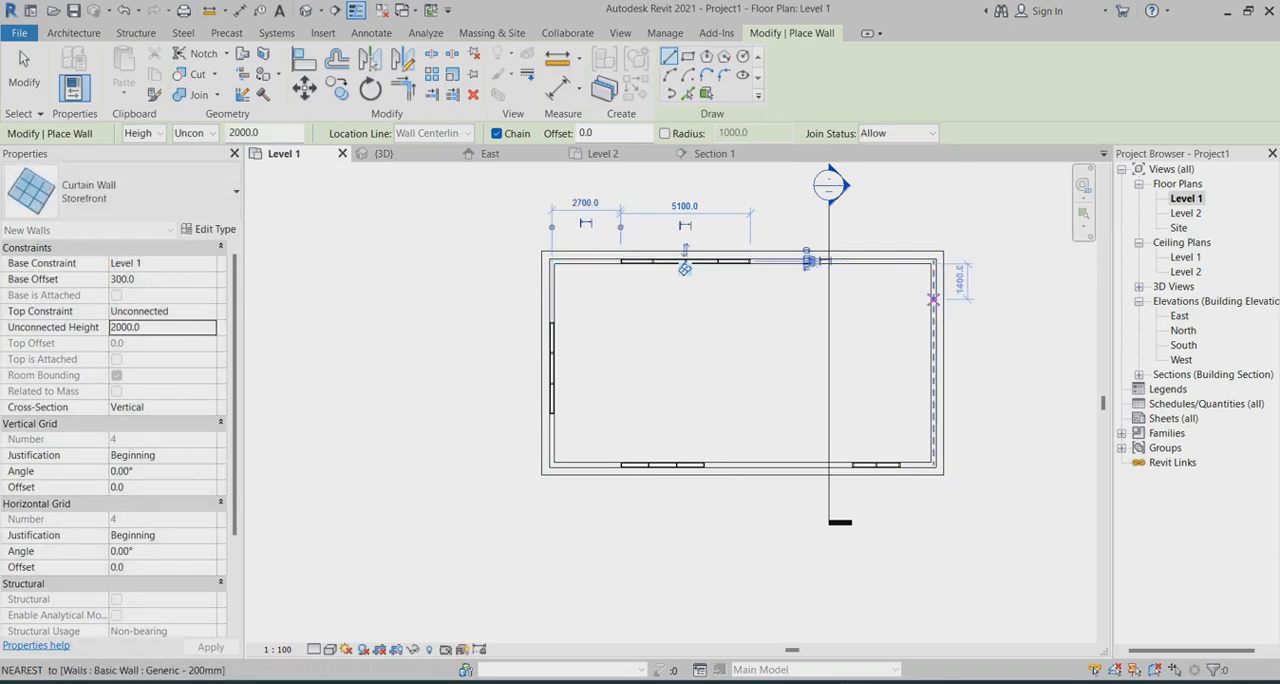
{"action": "left_click", "coordinate": [934, 299]}
{"action": "left_click", "coordinate": [934, 386]}
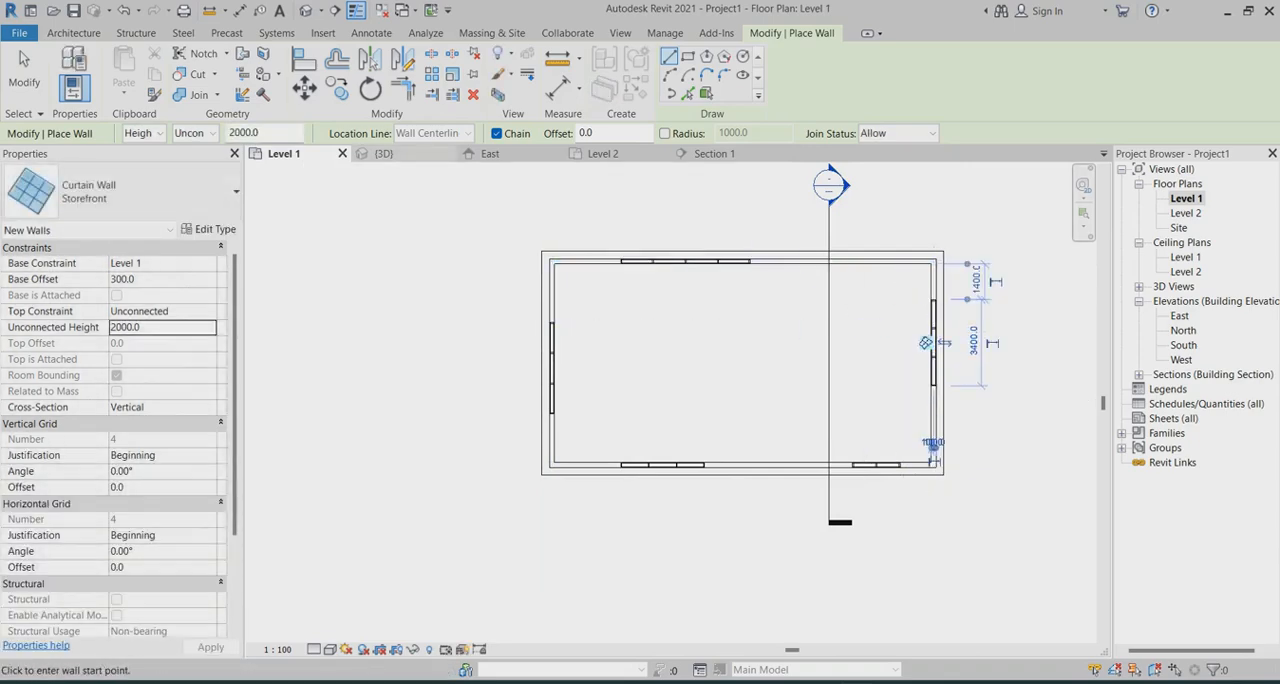
Return to the 3D view, end wall placement and inspect the storefronts embedded in the building's walls
{"action": "left_click", "coordinate": [380, 153]}
{"action": "scroll", "coordinate": [739, 462], "scroll_direction": "up", "scroll_amount": 3}
{"action": "key", "text": "Escape"}
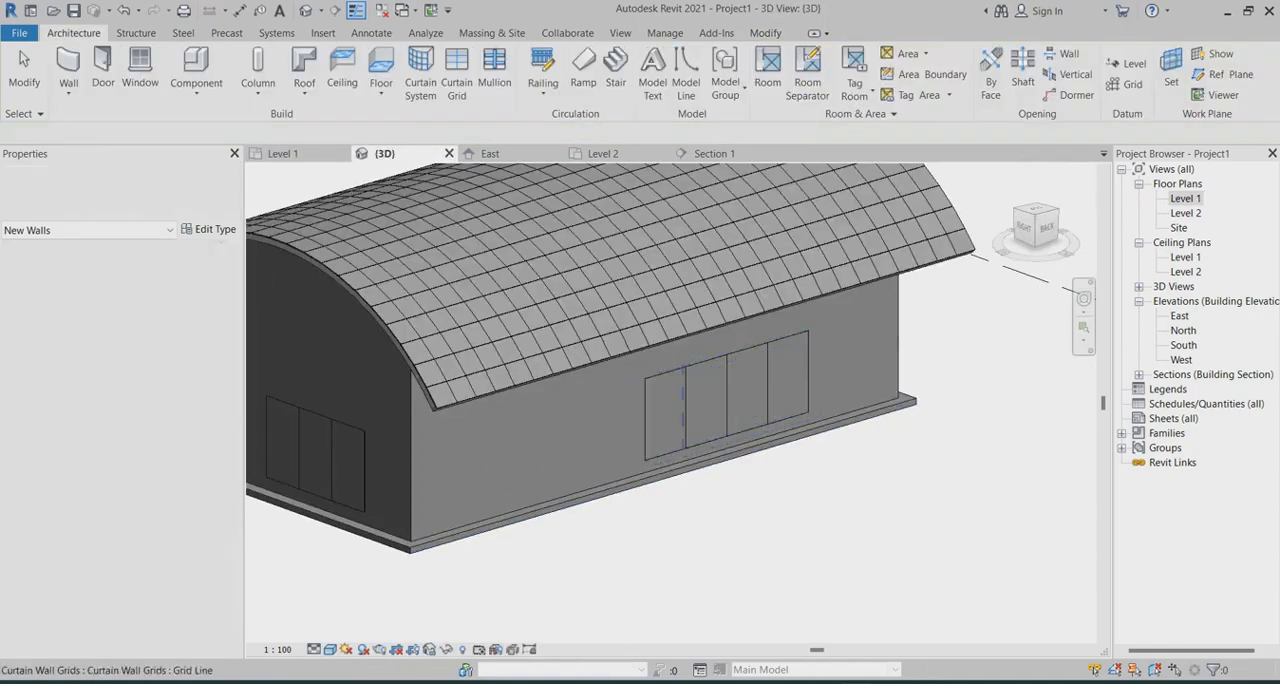
{"action": "scroll", "coordinate": [684, 393], "scroll_direction": "up", "scroll_amount": 4}
{"action": "scroll", "coordinate": [768, 405], "scroll_direction": "down", "scroll_amount": 1}
{"action": "scroll", "coordinate": [768, 400], "scroll_direction": "down", "scroll_amount": 2}
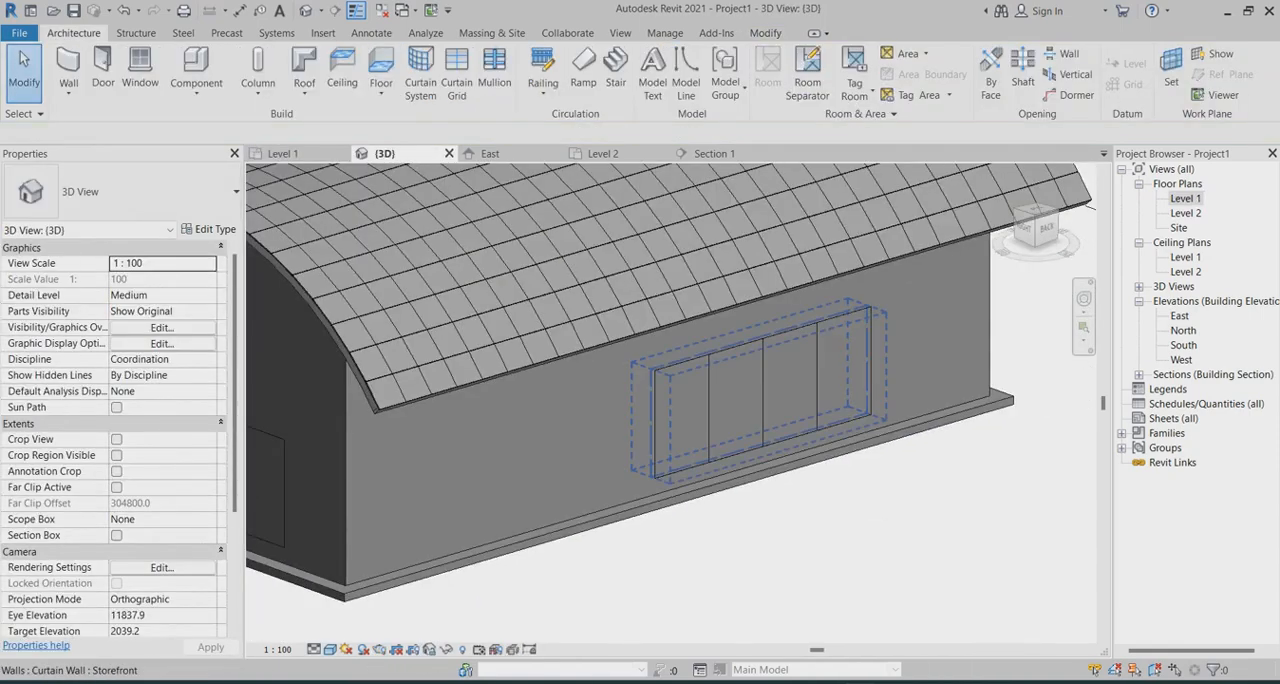
{"action": "left_click", "coordinate": [770, 395]}
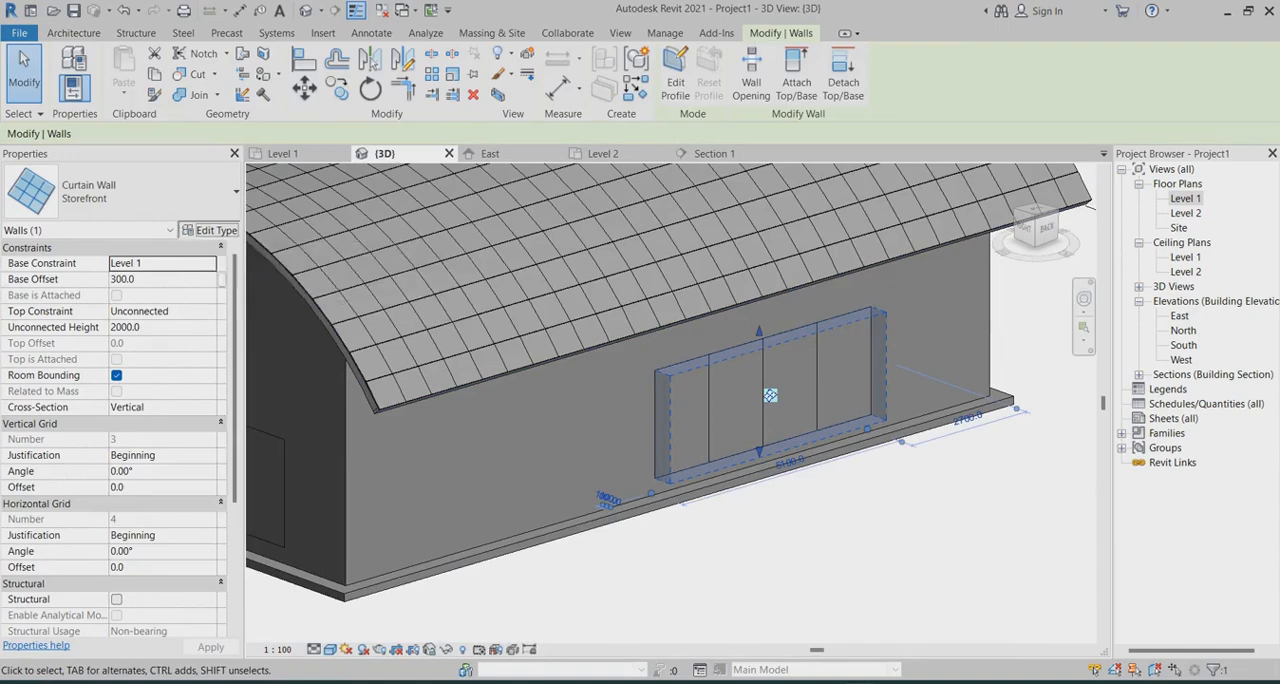
{"action": "left_click", "coordinate": [207, 229]}
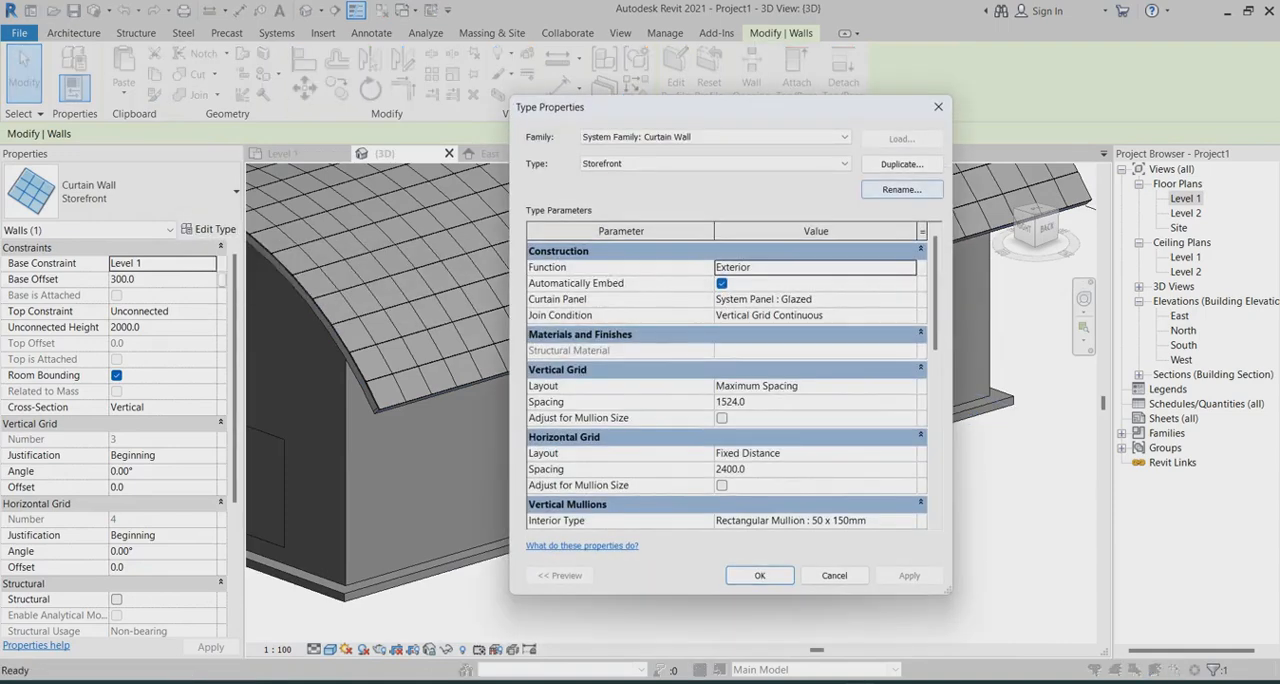
{"action": "left_click", "coordinate": [901, 163]}
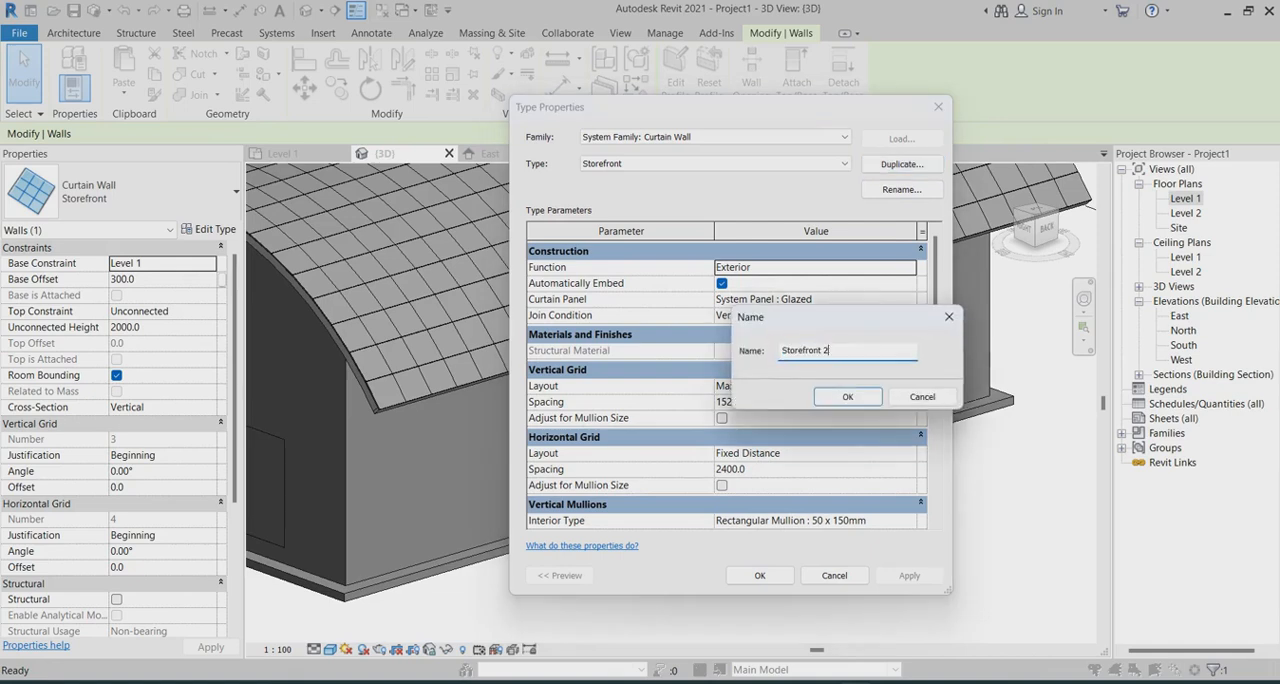
{"action": "left_click", "coordinate": [848, 397]}
{"action": "left_click", "coordinate": [815, 299]}
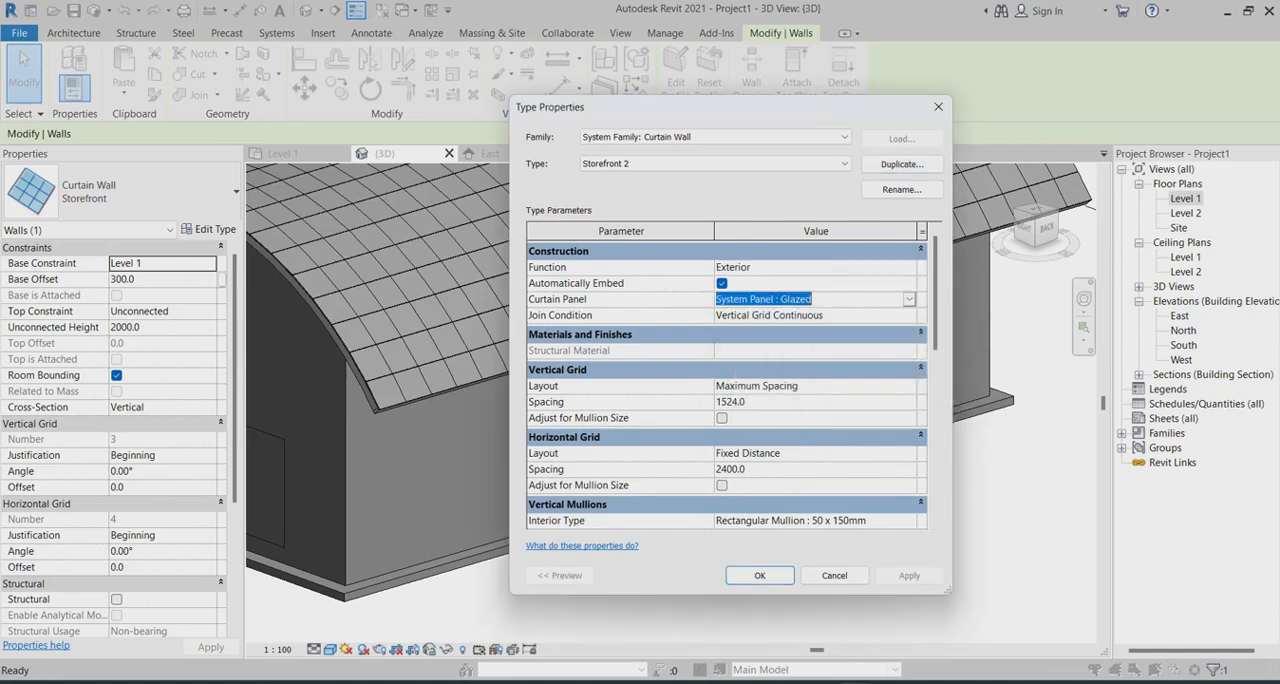
{"action": "left_click", "coordinate": [908, 299]}
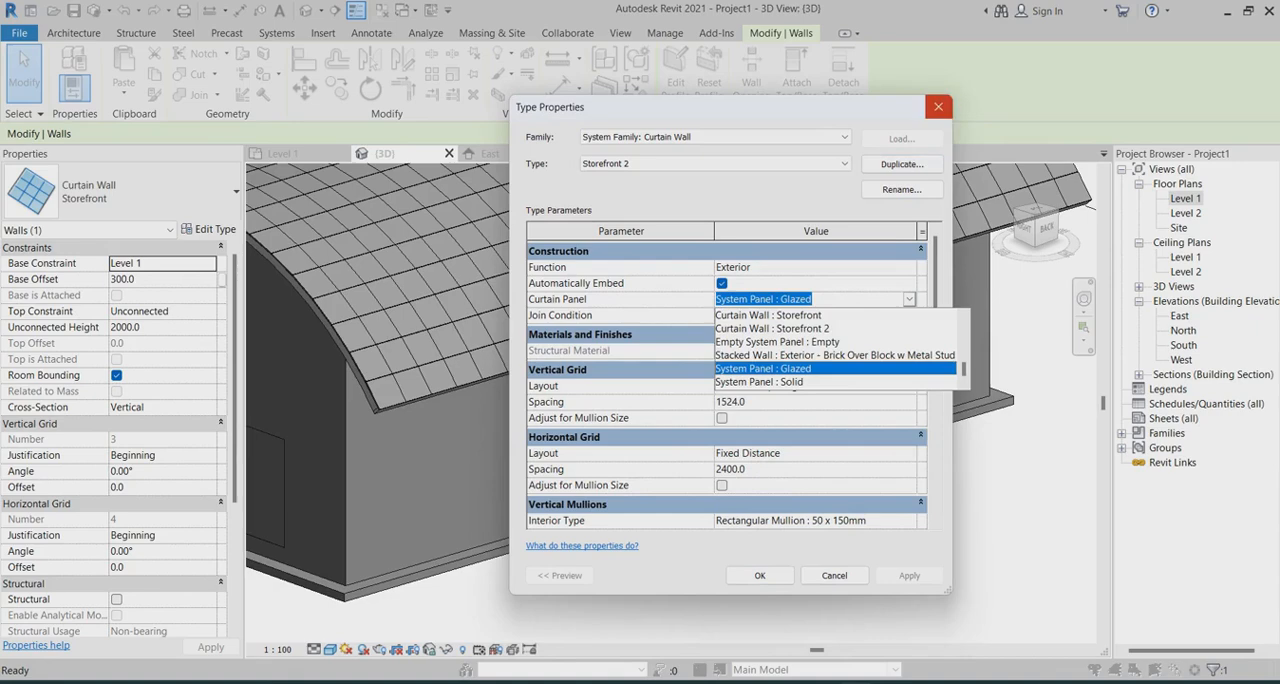
{"action": "left_click", "coordinate": [938, 107]}
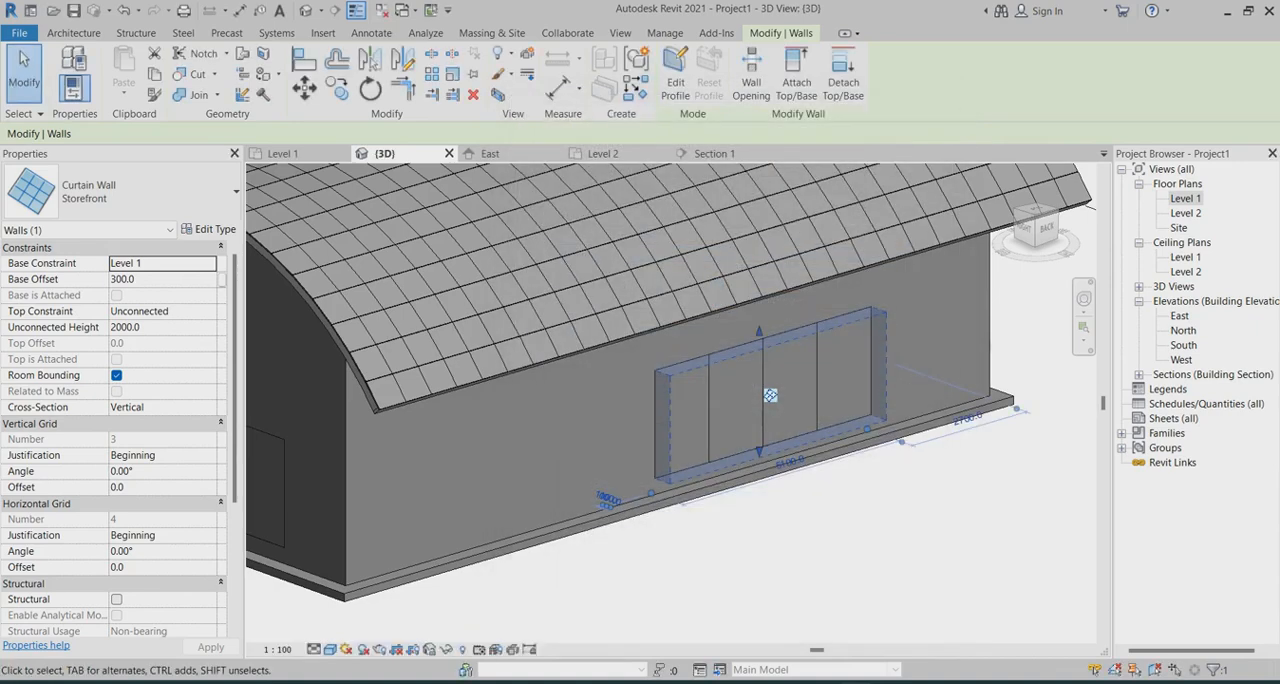
{"action": "key", "text": "Escape"}
Select an end panel of the long wall's four-panel storefront and filter the material choices for its type to Glass
{"action": "scroll", "coordinate": [770, 396], "scroll_direction": "up", "scroll_amount": 3}
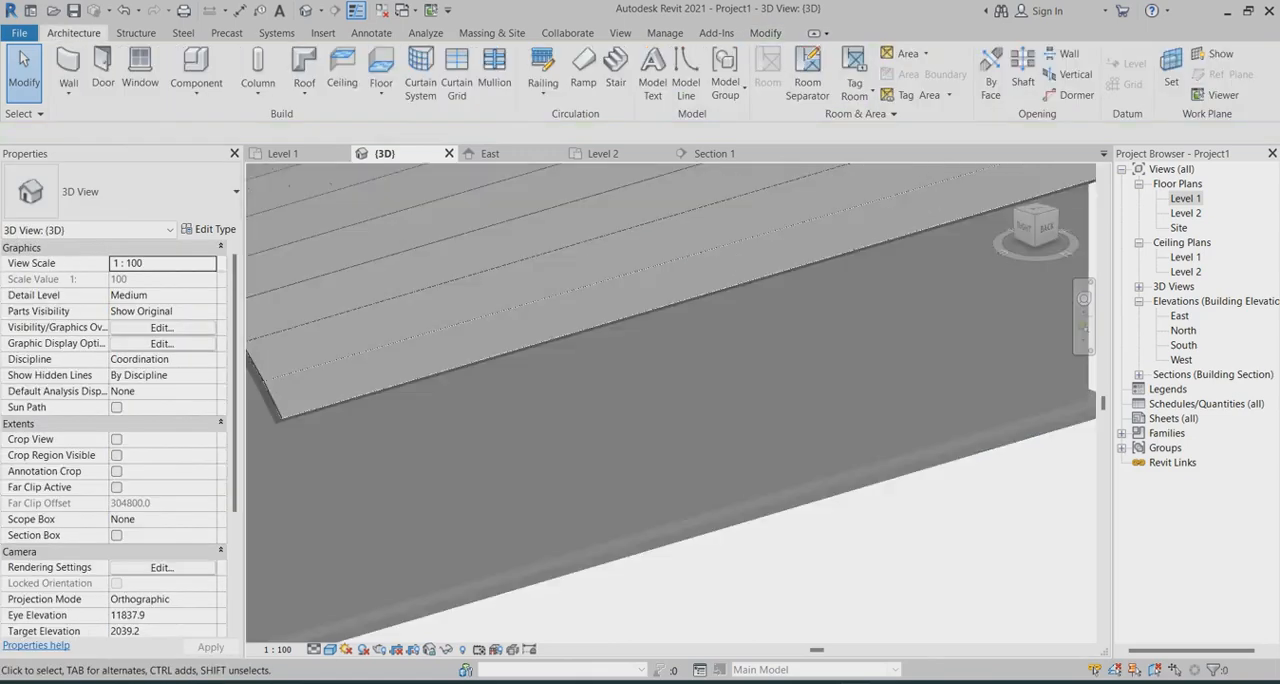
{"action": "key", "text": "Tab"}
{"action": "key", "text": "Tab"}
{"action": "key", "text": "Tab"}
{"action": "key", "text": "Tab"}
{"action": "key", "text": "Tab"}
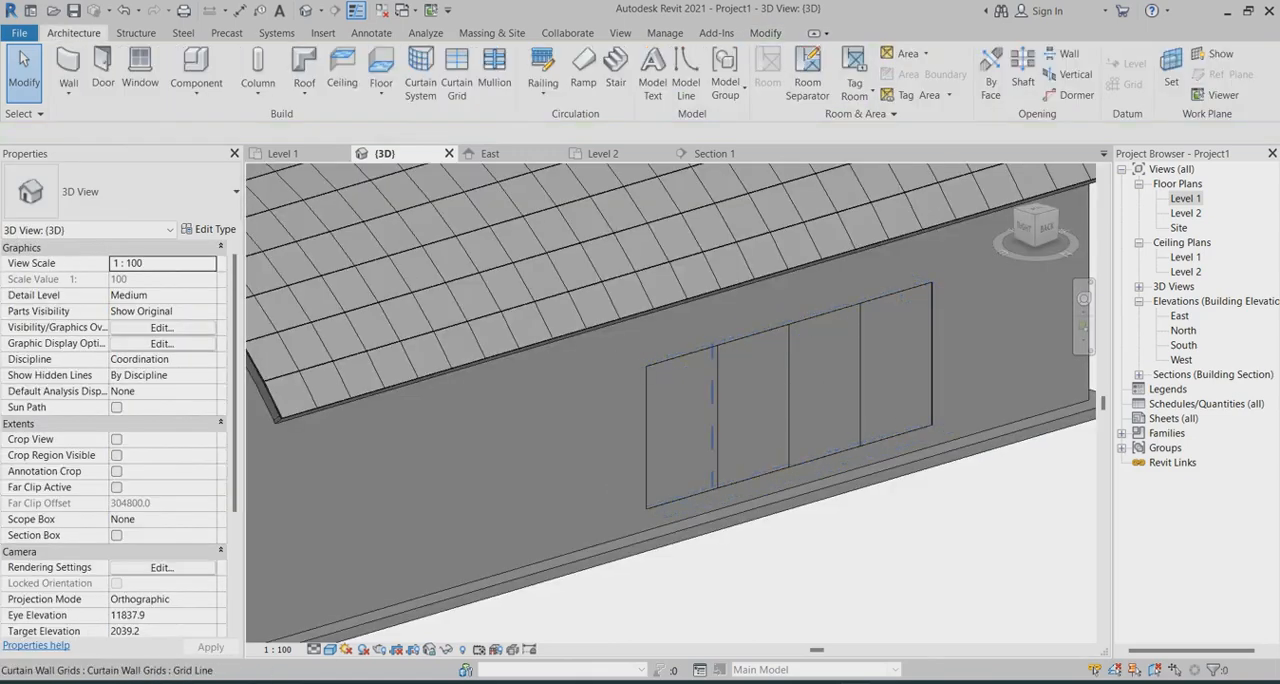
{"action": "left_click", "coordinate": [713, 392]}
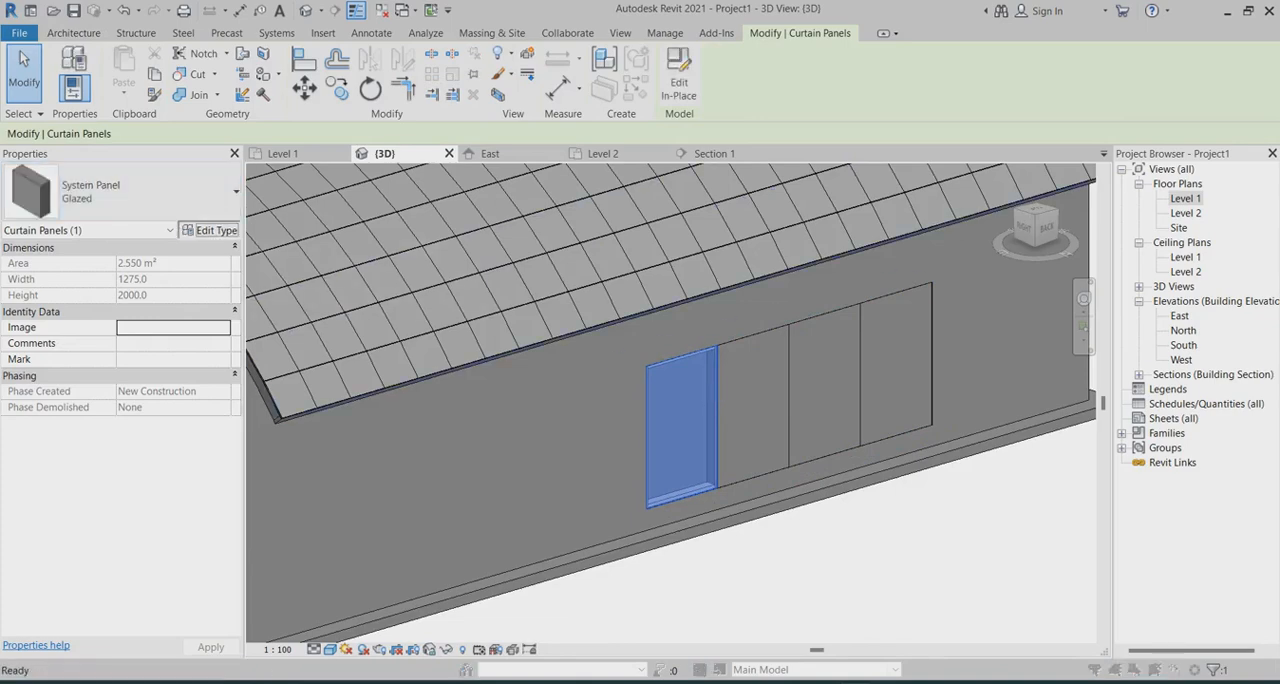
{"action": "left_click", "coordinate": [209, 229]}
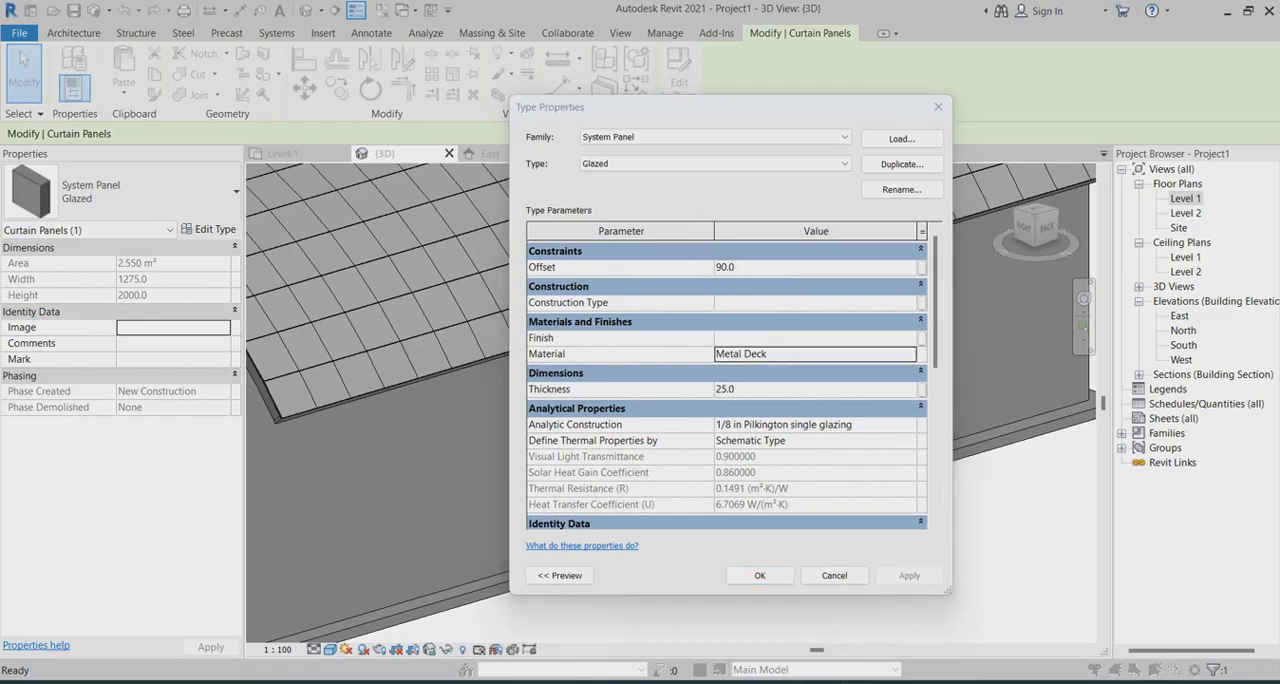
{"action": "left_click", "coordinate": [910, 353]}
{"action": "scroll", "coordinate": [350, 340], "scroll_direction": "up", "scroll_amount": 5}
{"action": "scroll", "coordinate": [350, 340], "scroll_direction": "up", "scroll_amount": 7}
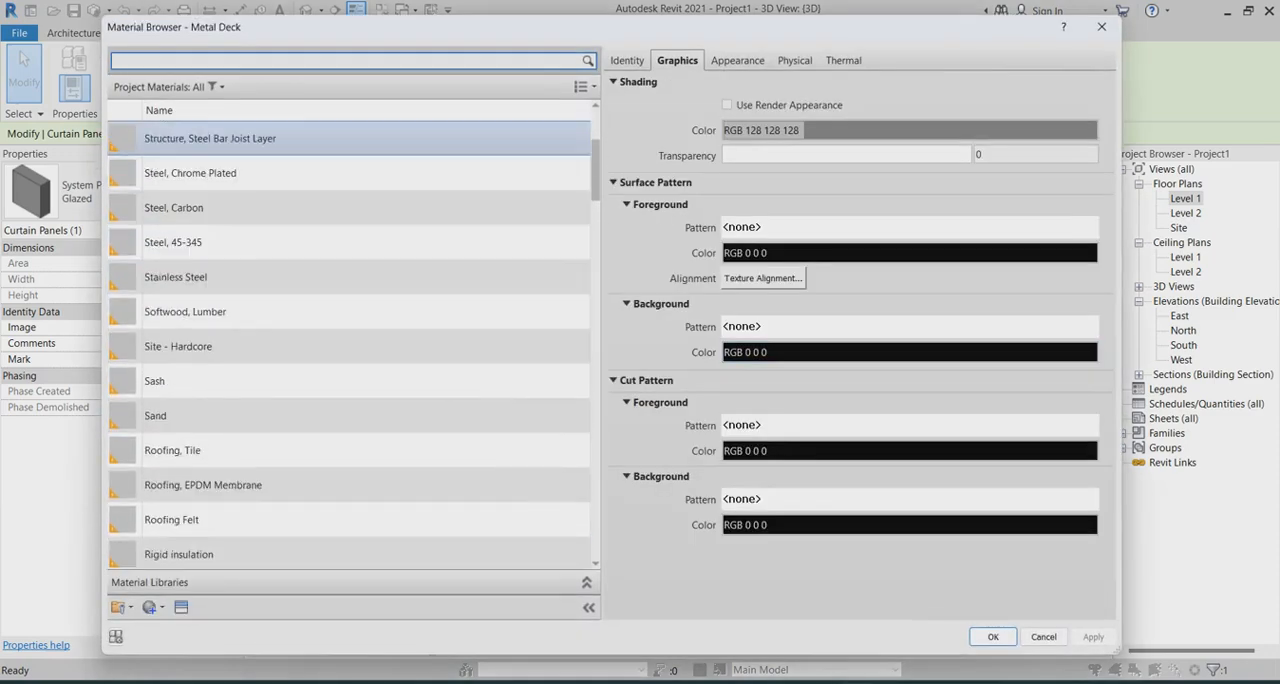
{"action": "left_click", "coordinate": [215, 87]}
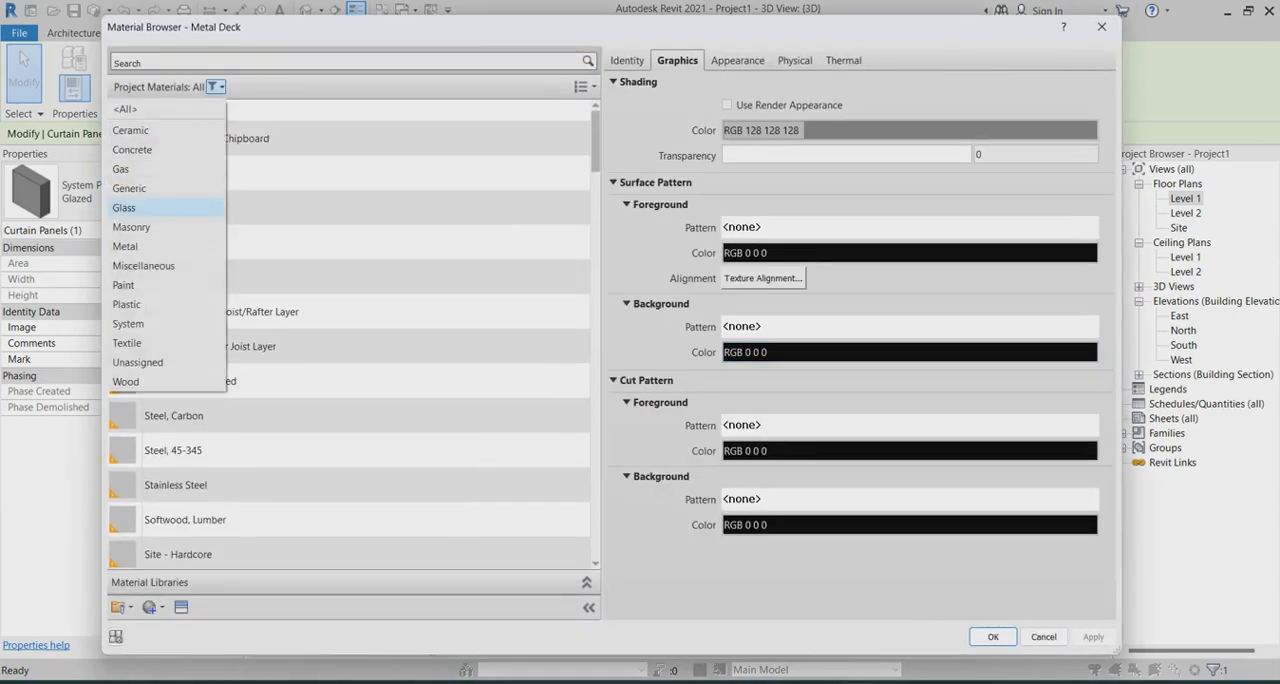
{"action": "left_click", "coordinate": [124, 207]}
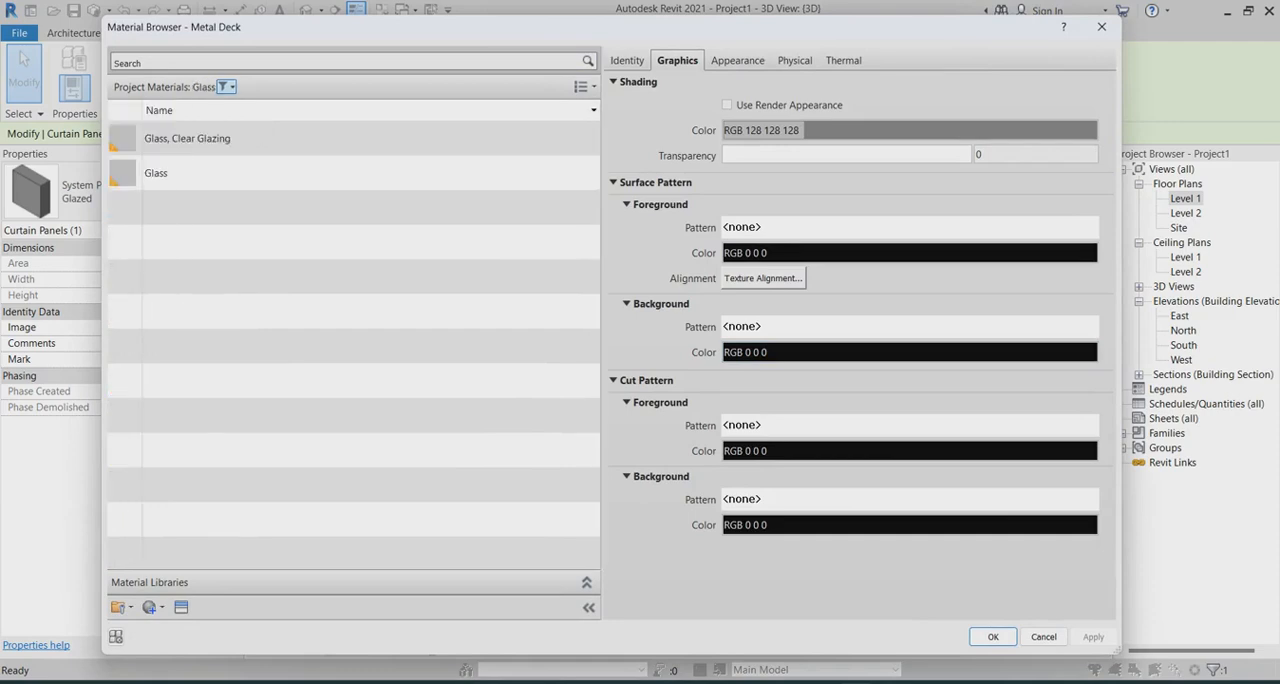